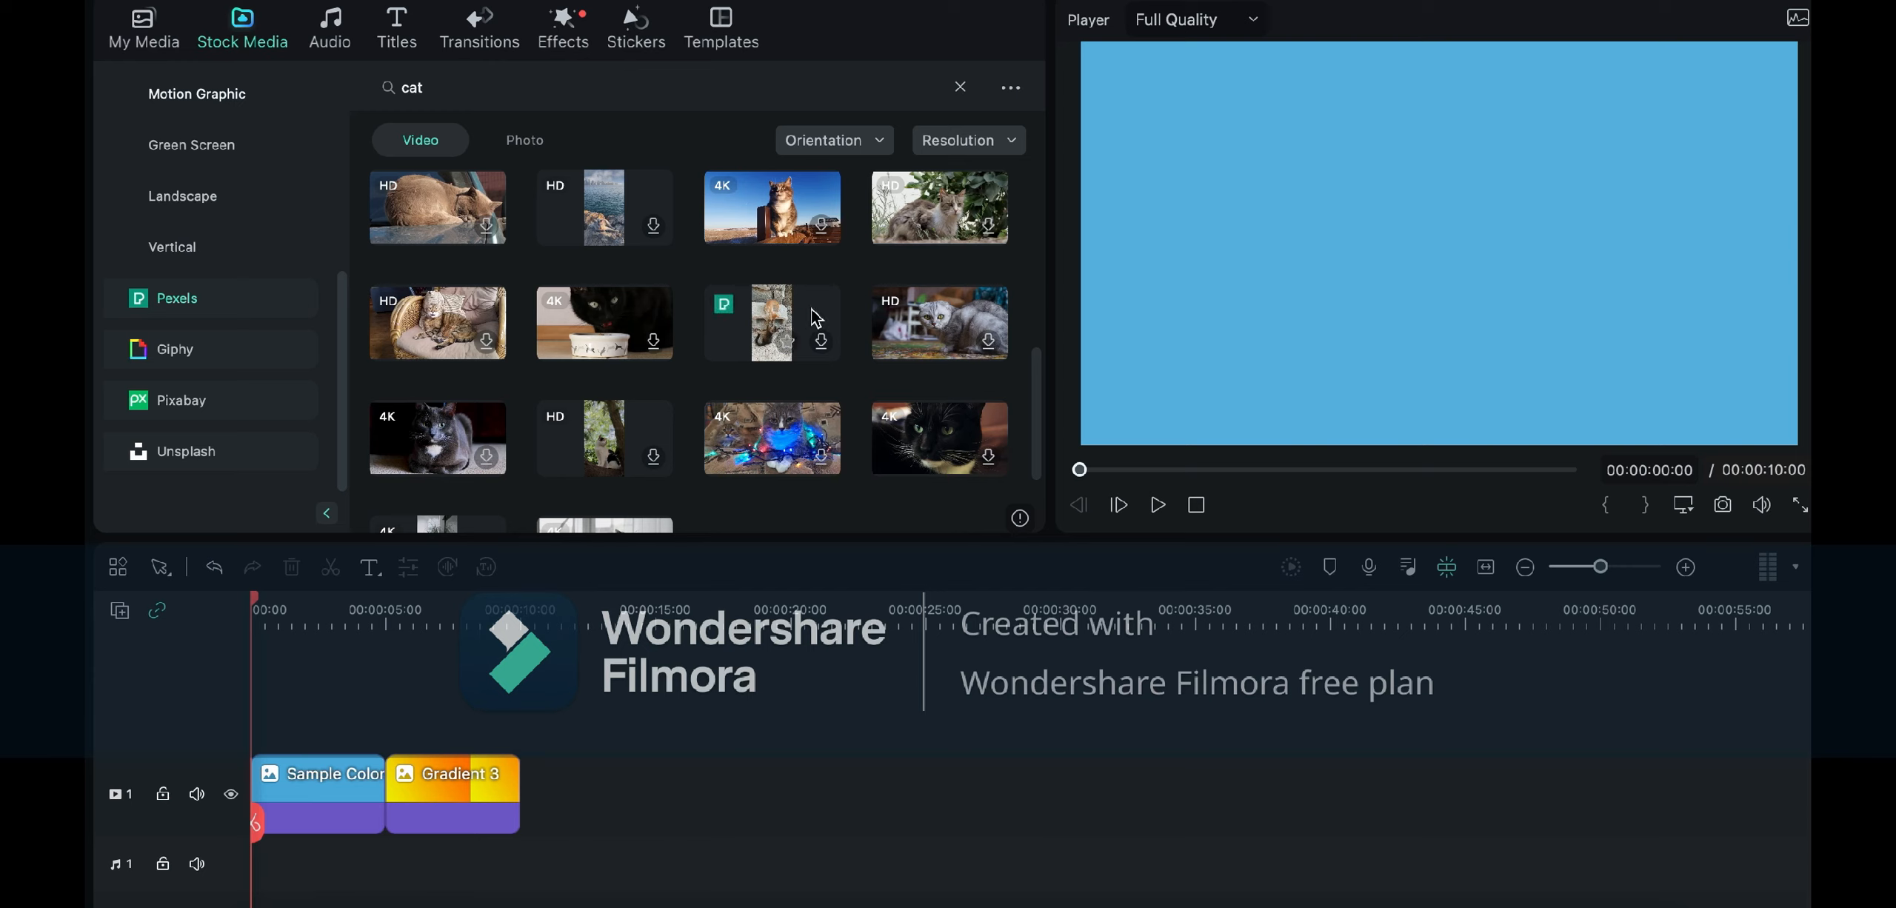
Step: Search the Pexels stock videos for "siamese"
click(444, 82)
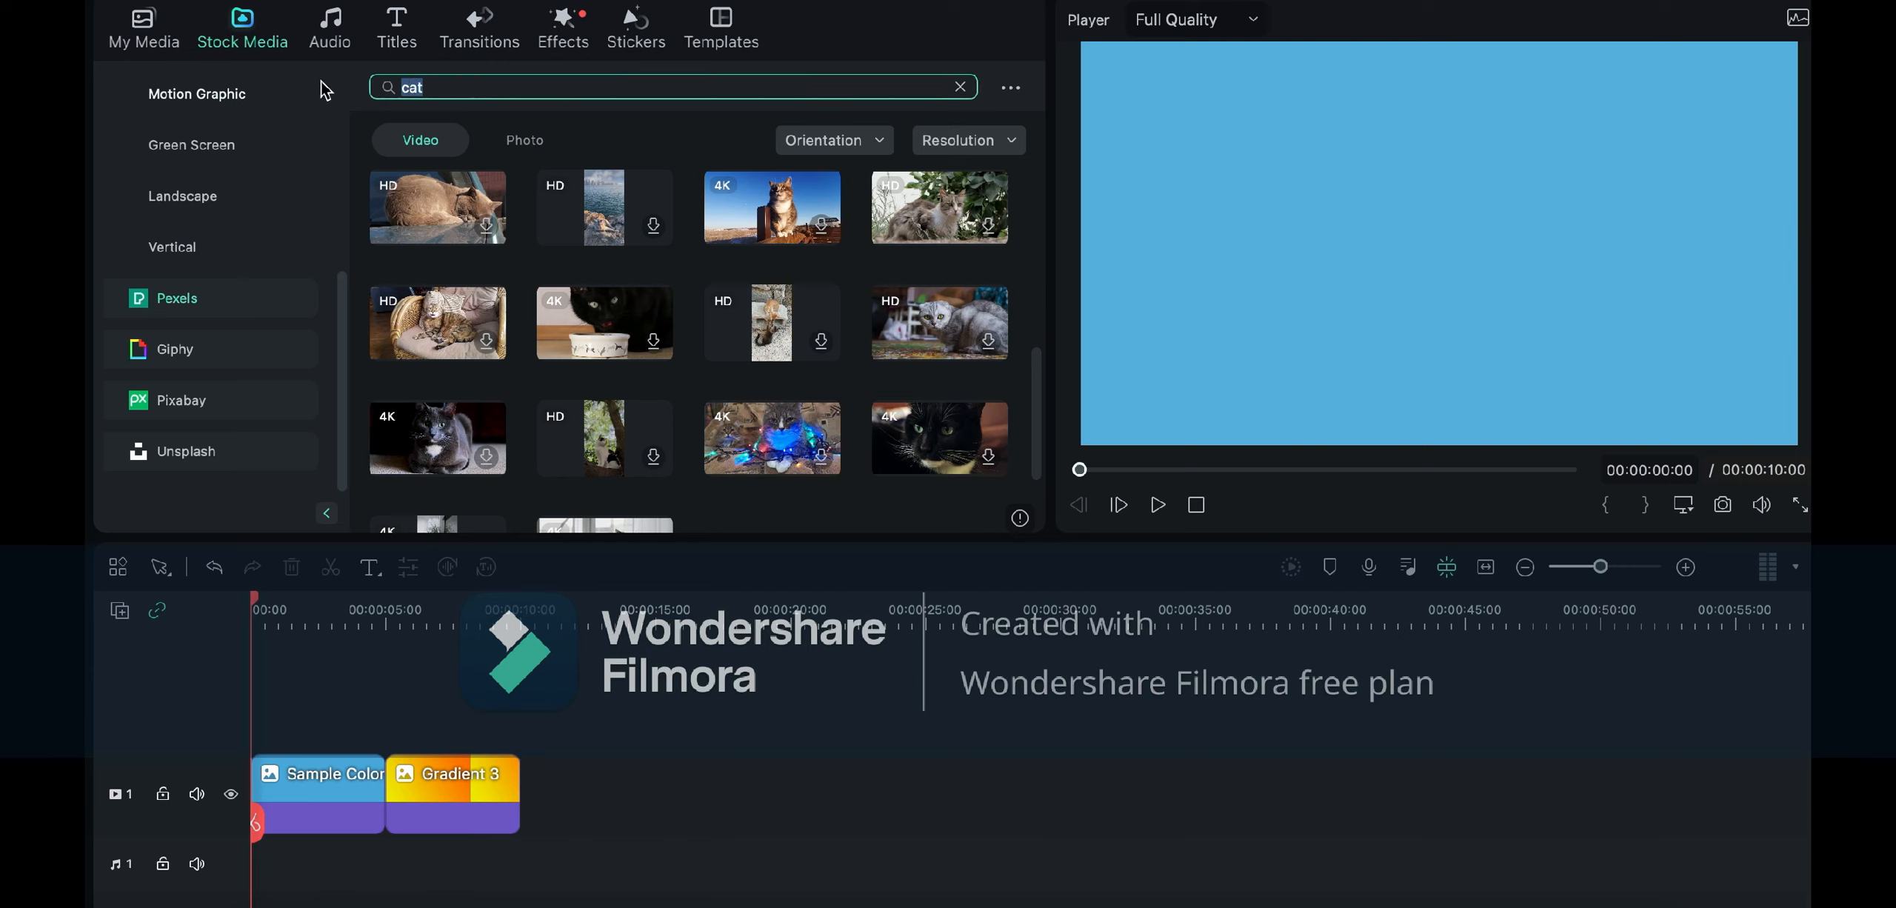
text(siamese)
key(Return)
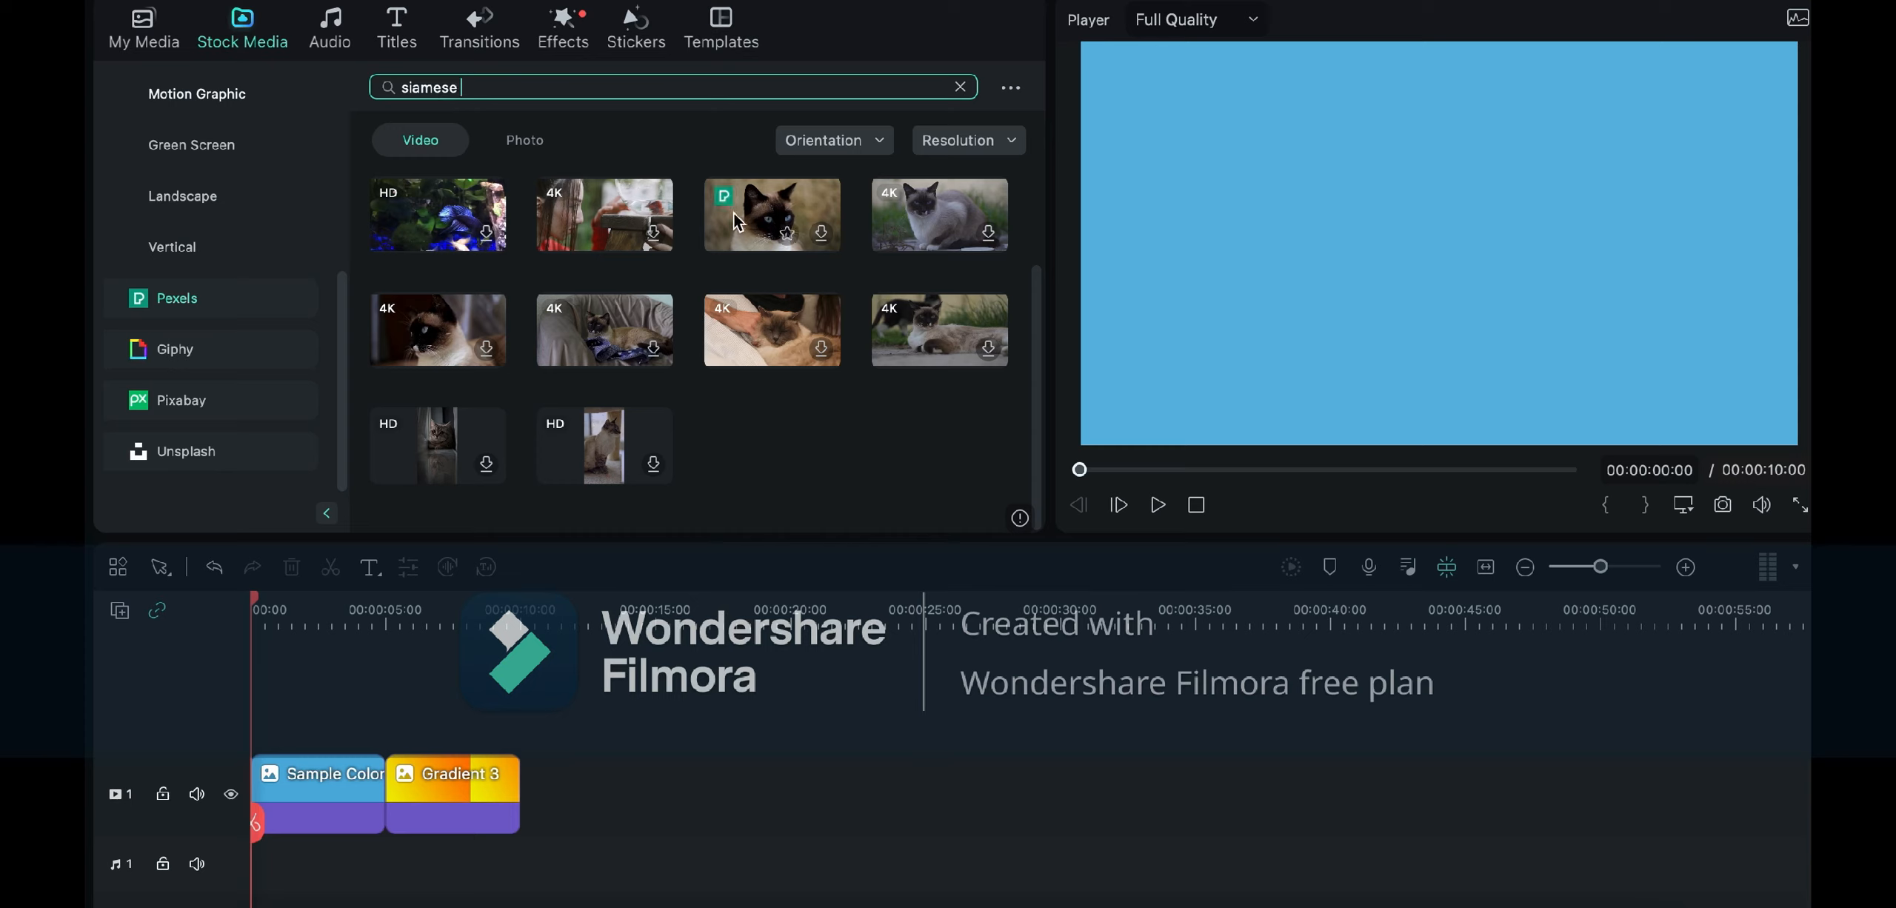
Step: Add a 4K Siamese cat video after the Gradient 3 clip, matching the project settings to 3840X2160 at 29.97fps
drag(744, 226, 528, 797)
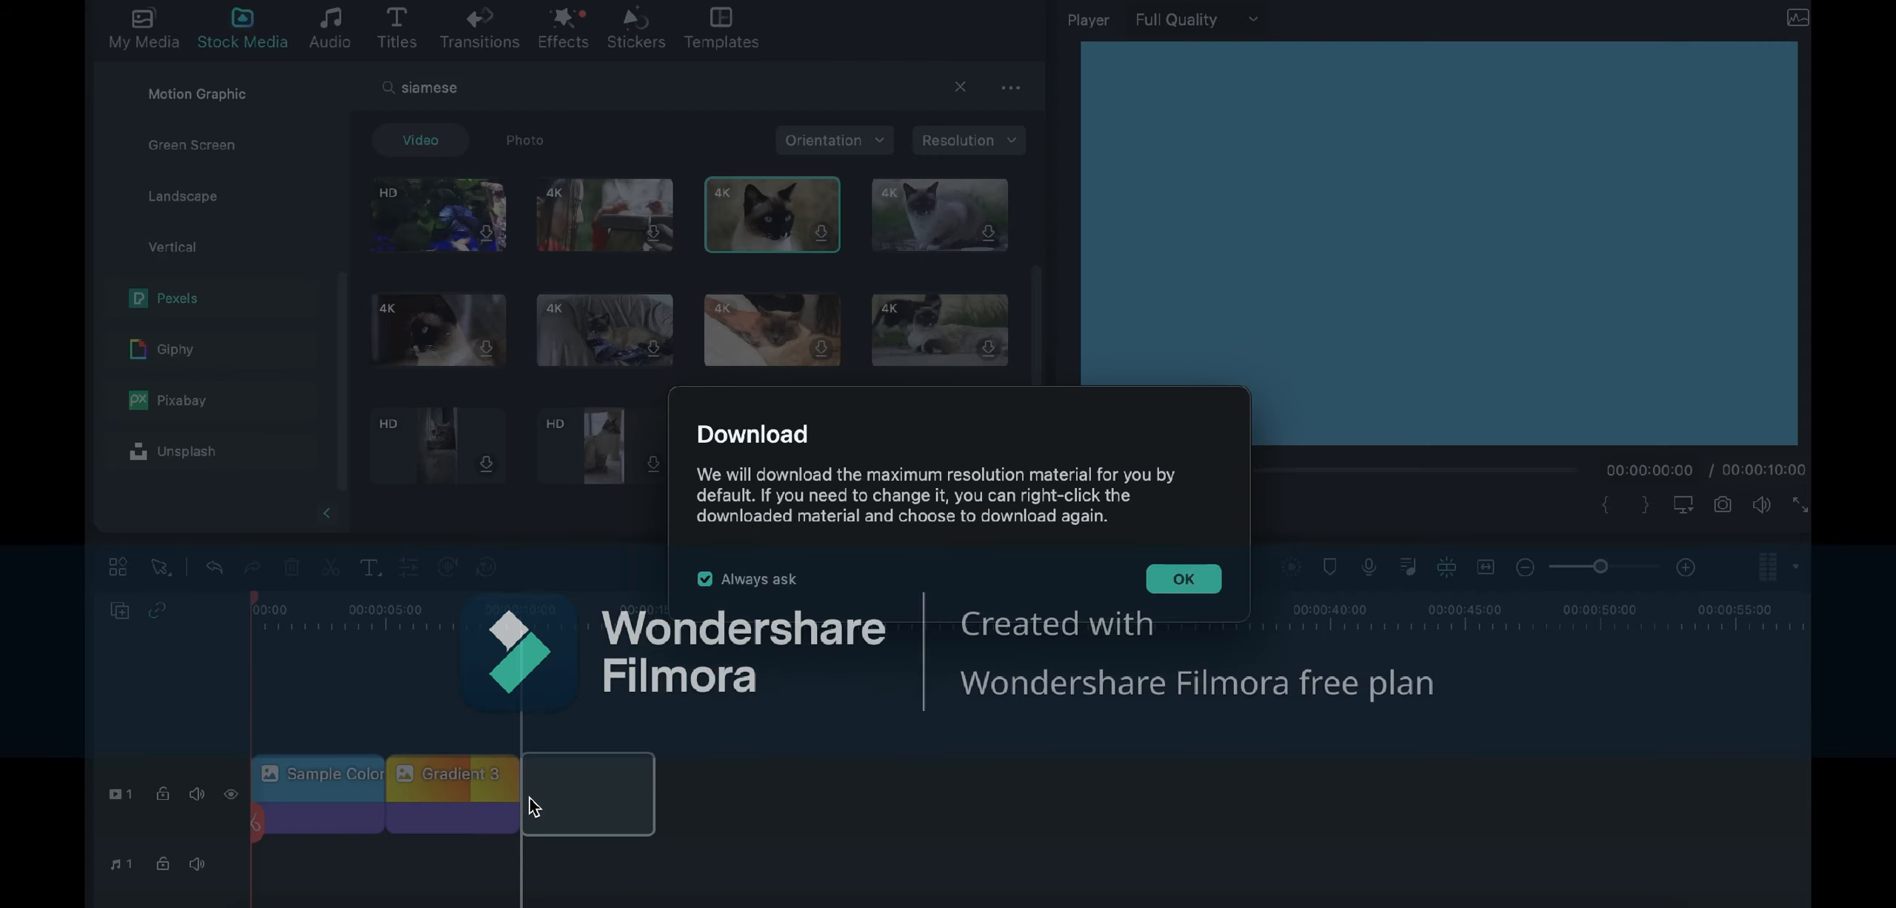
click(1166, 580)
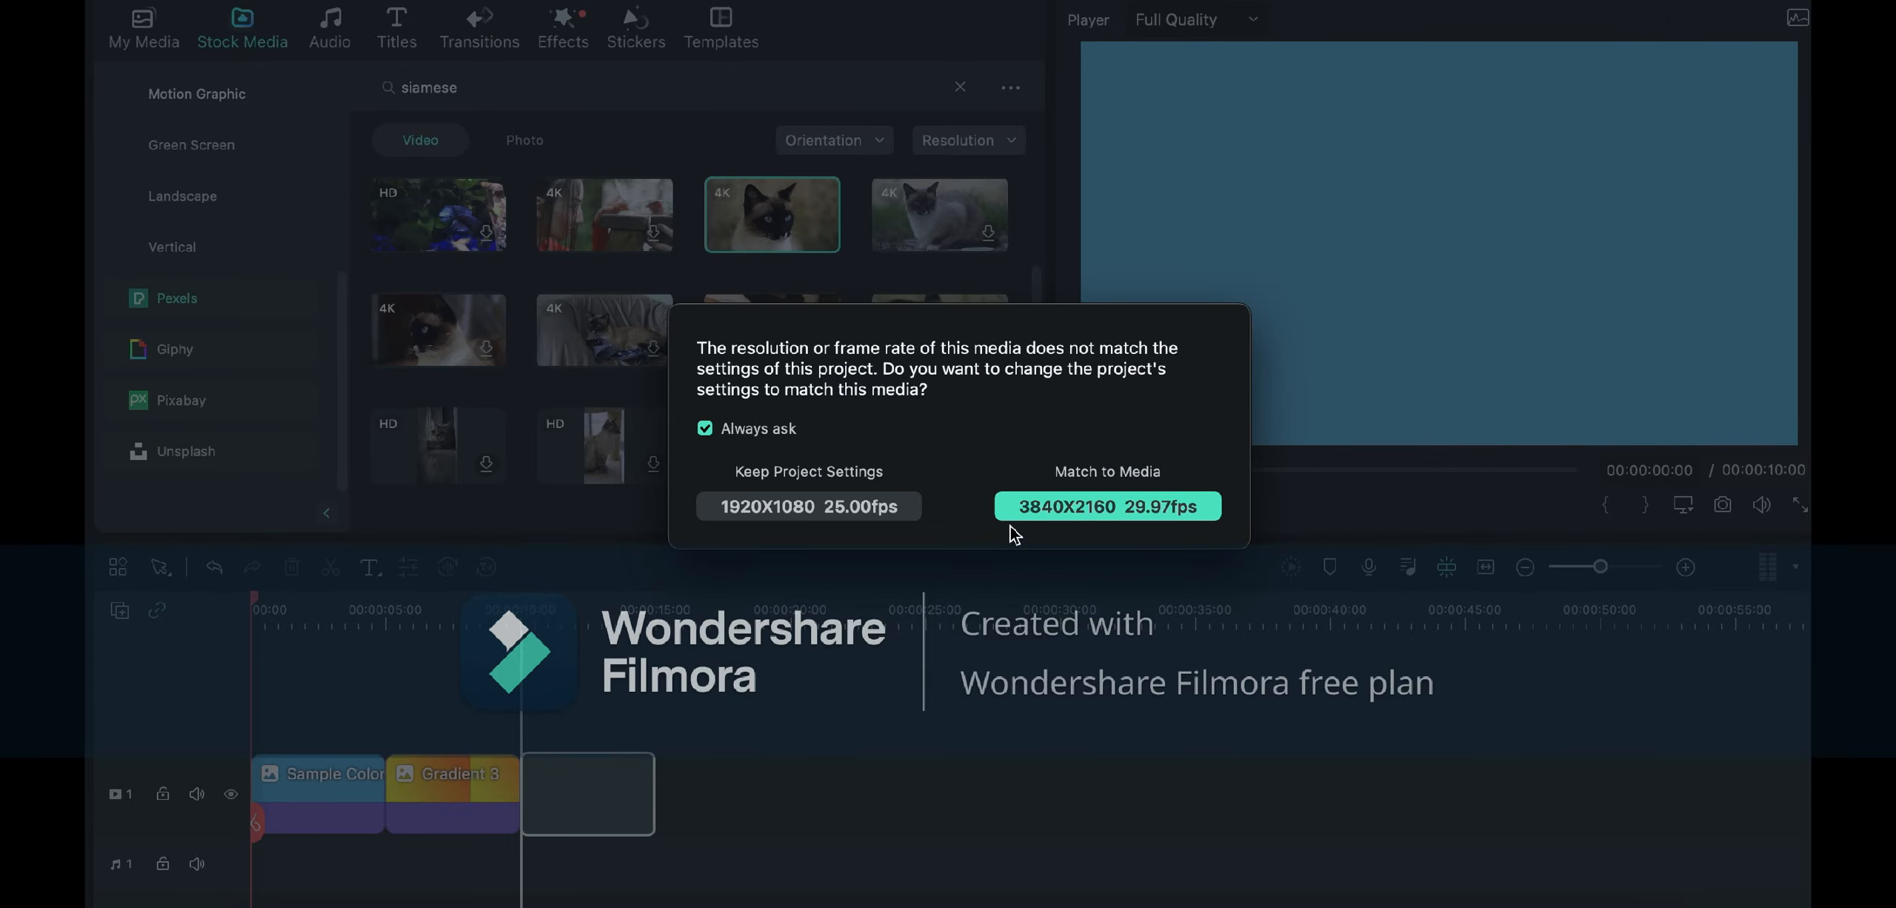
click(1139, 511)
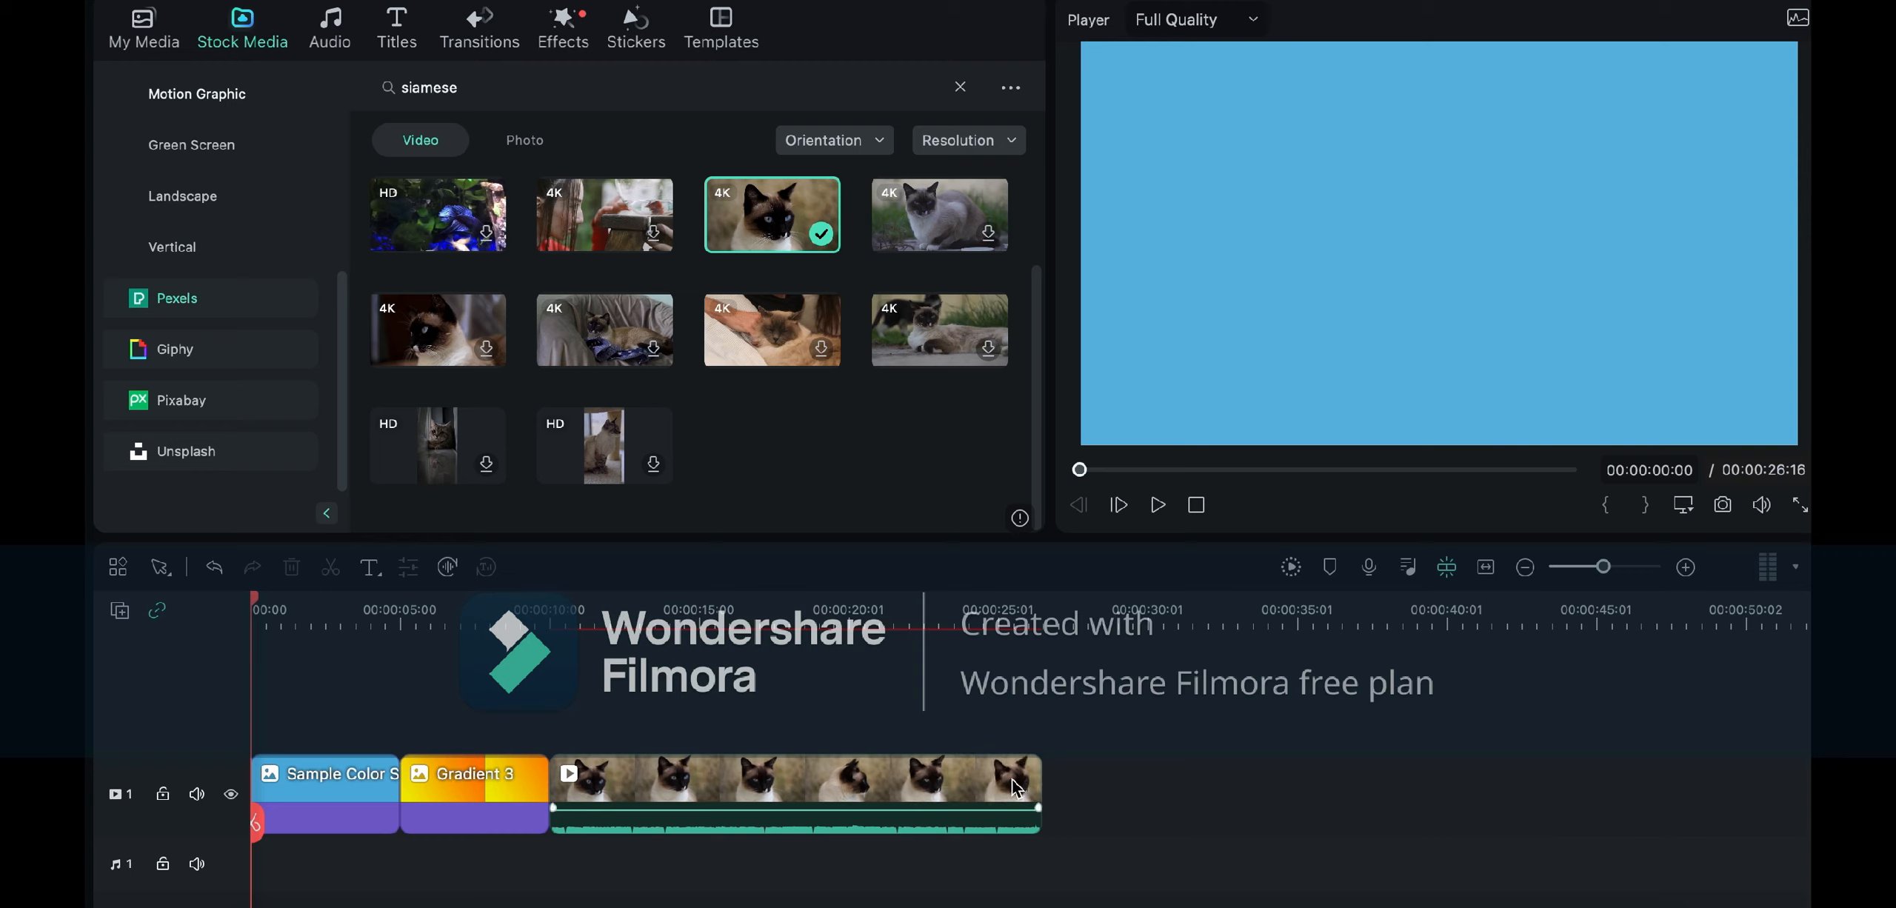
Step: Replace the Siamese video clip with the stock photo of the Siamese cat sitting before a stone wall, directly after Gradient 3
click(943, 781)
key(Delete)
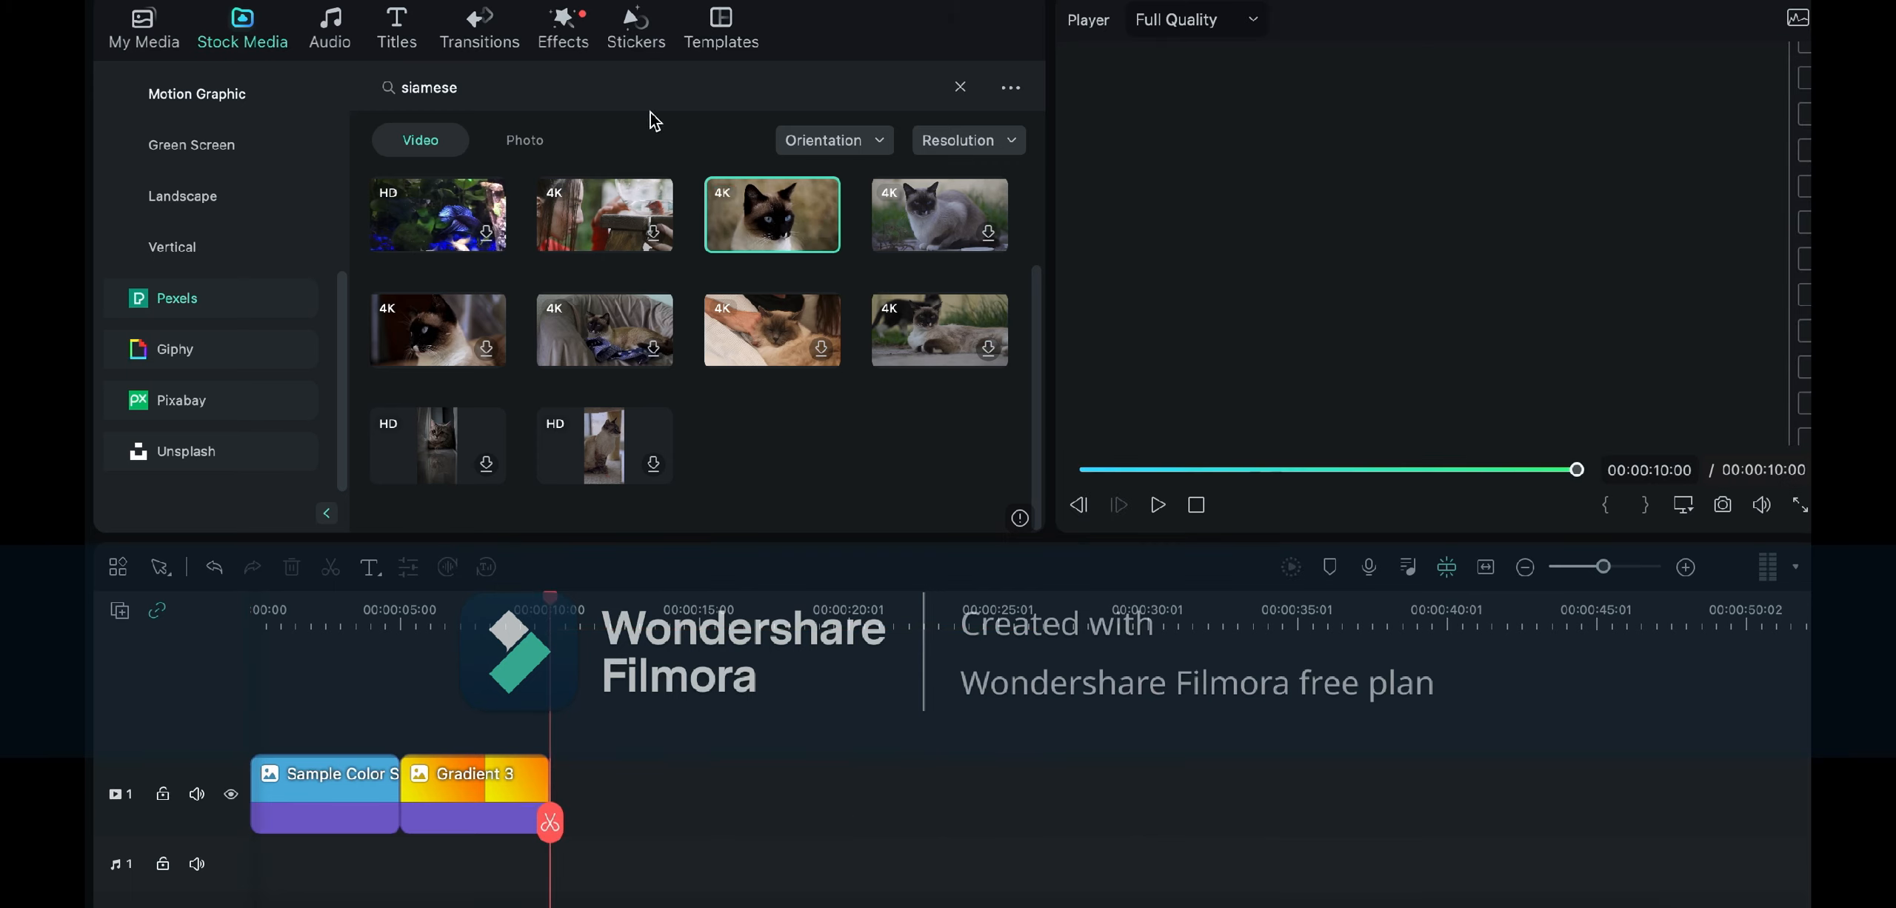
click(516, 143)
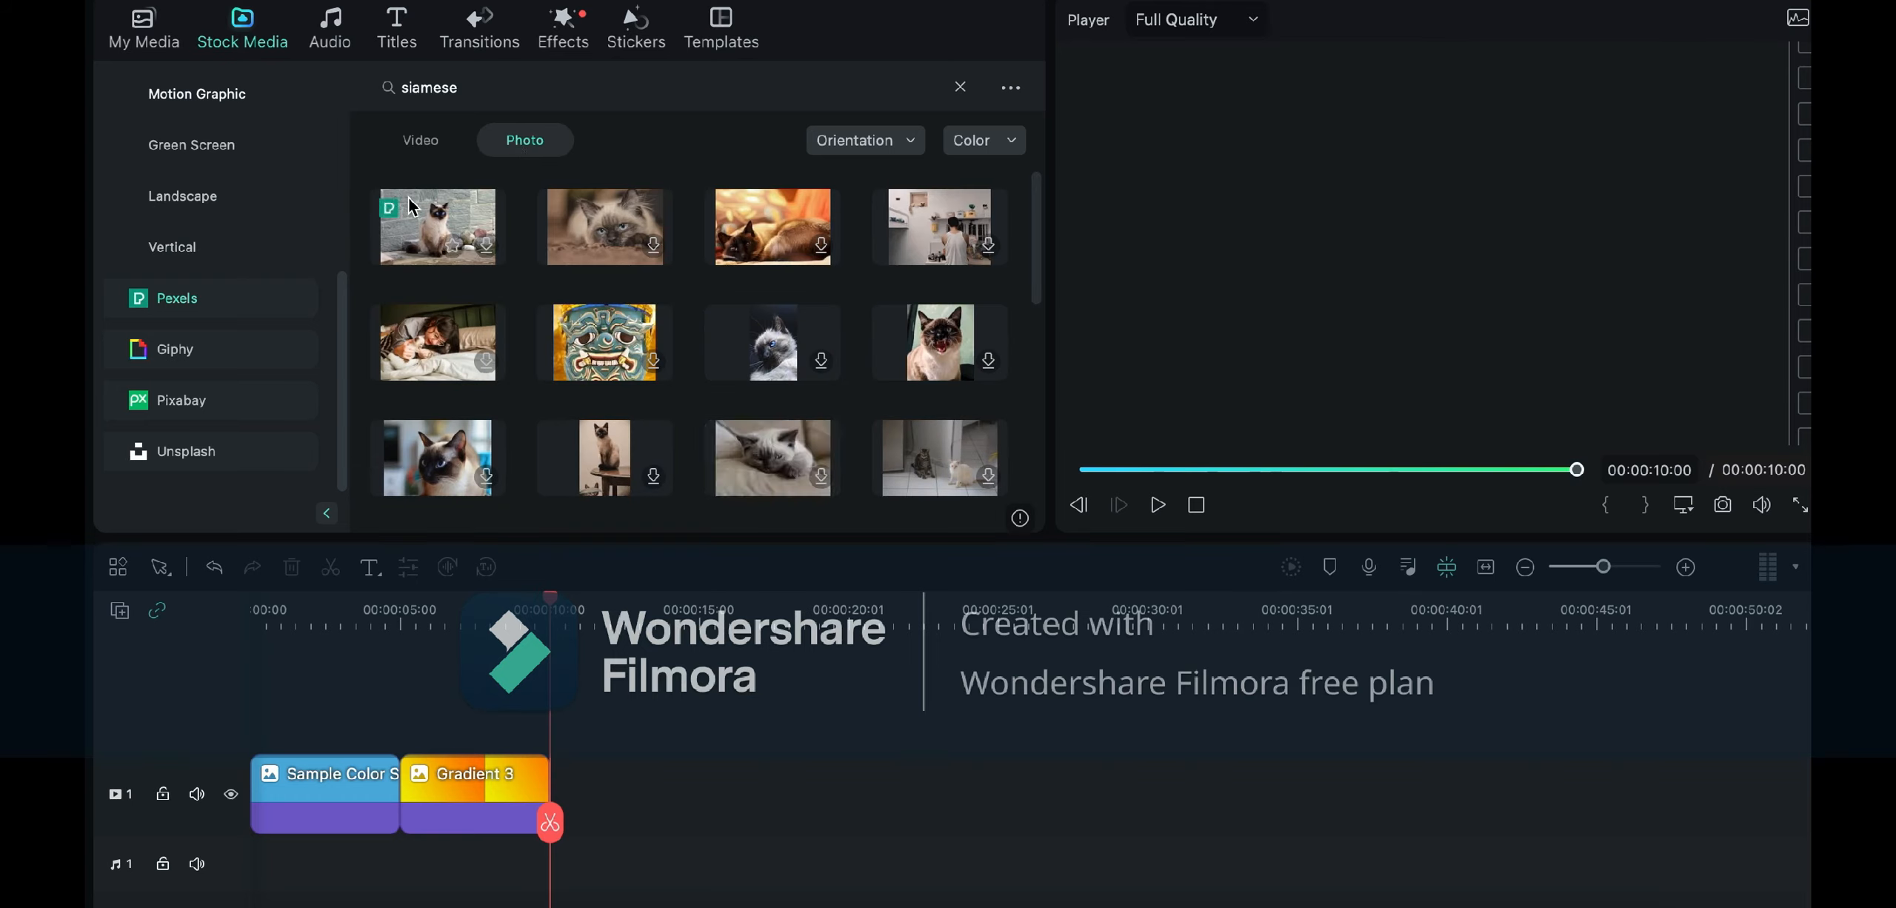
drag(418, 206, 687, 803)
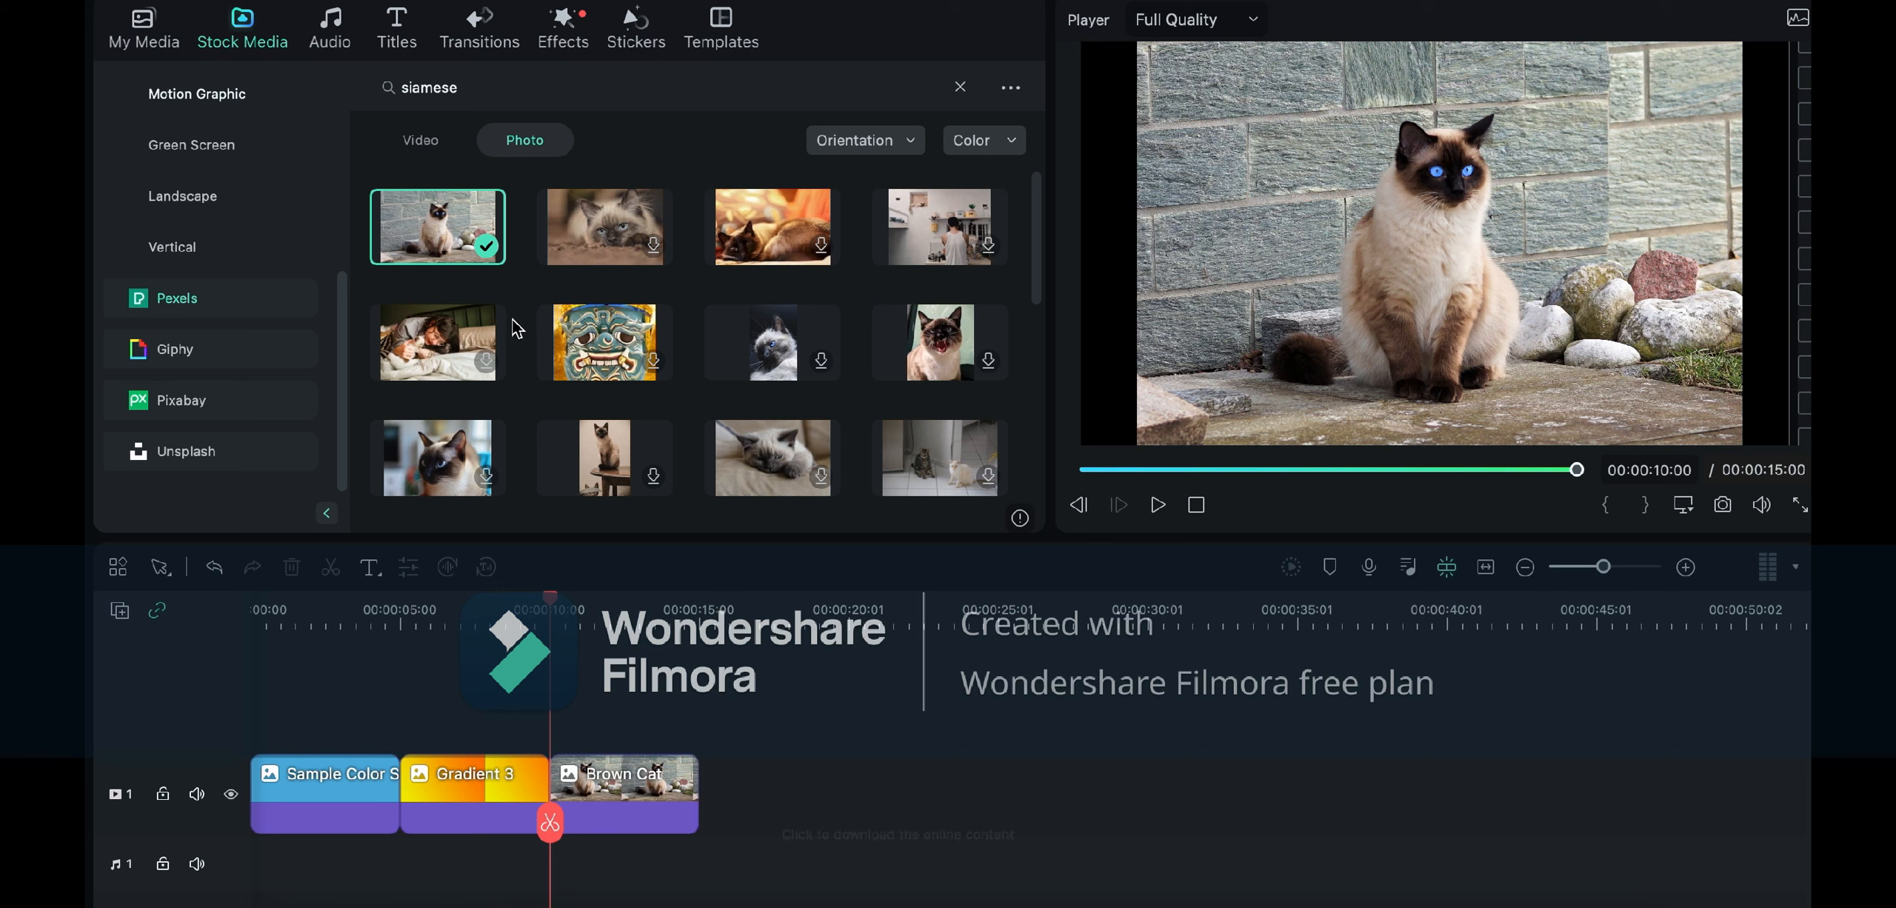
Step: Search the Pexels stock photos for "canadian"
click(489, 89)
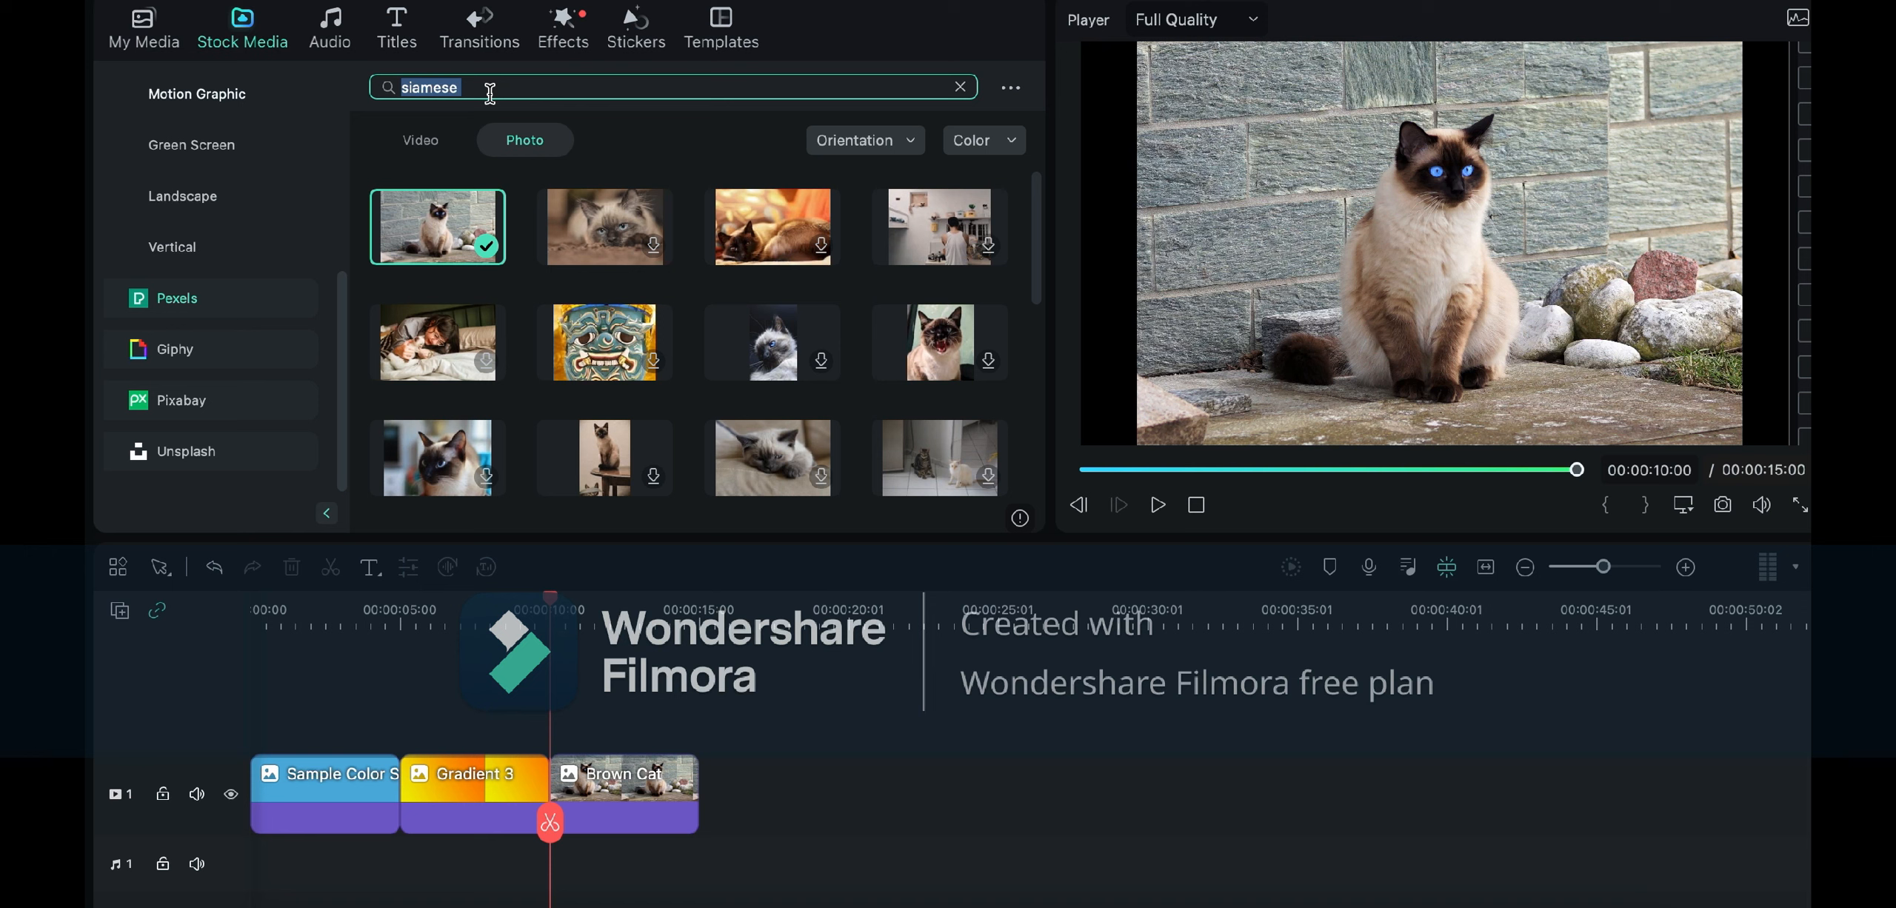
text(canadian)
key(Return)
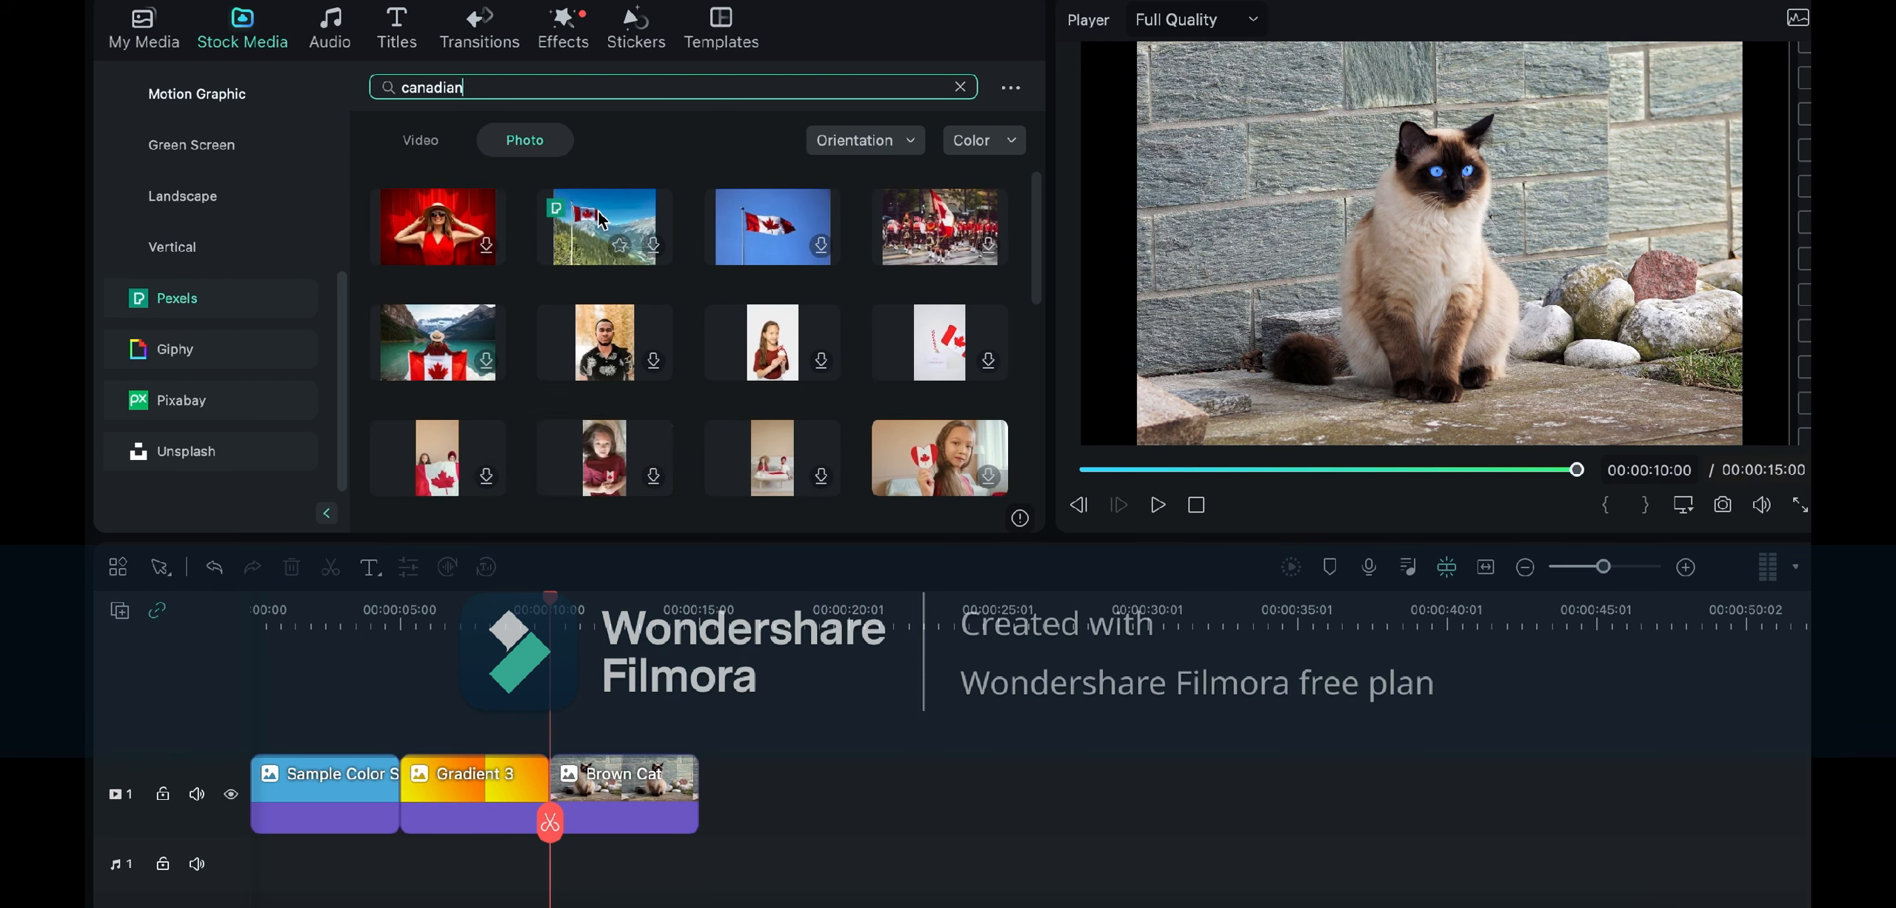
drag(618, 226, 785, 805)
click(1144, 516)
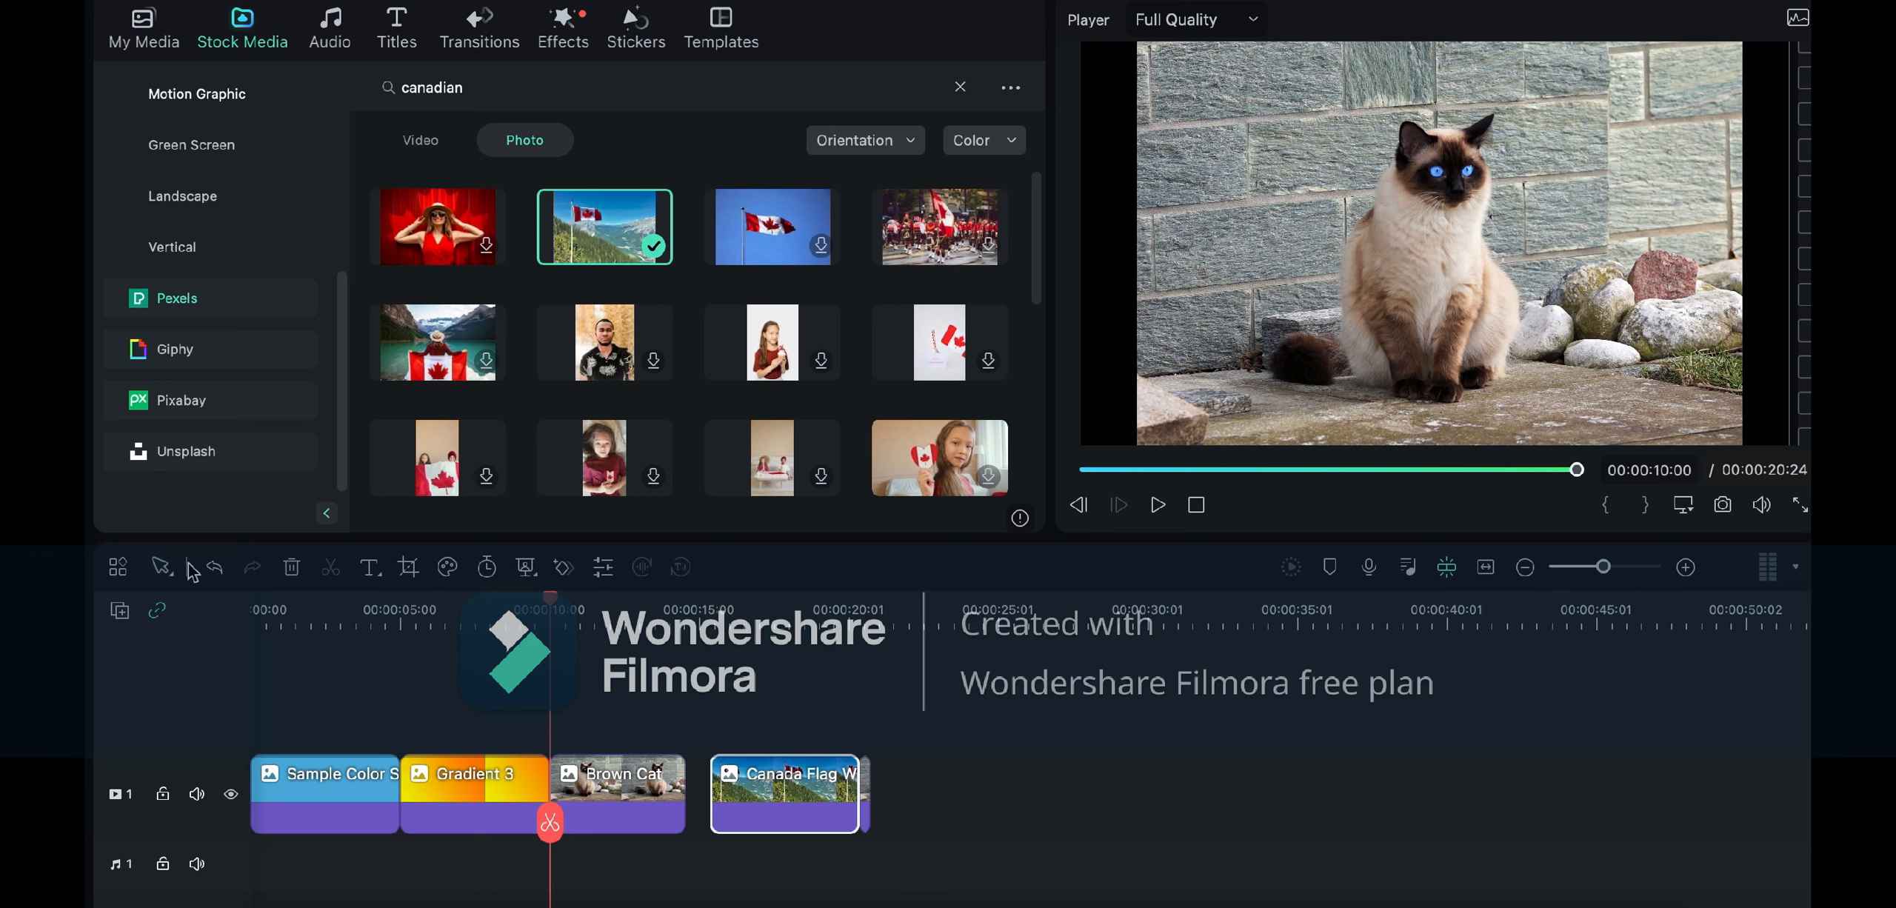
click(215, 568)
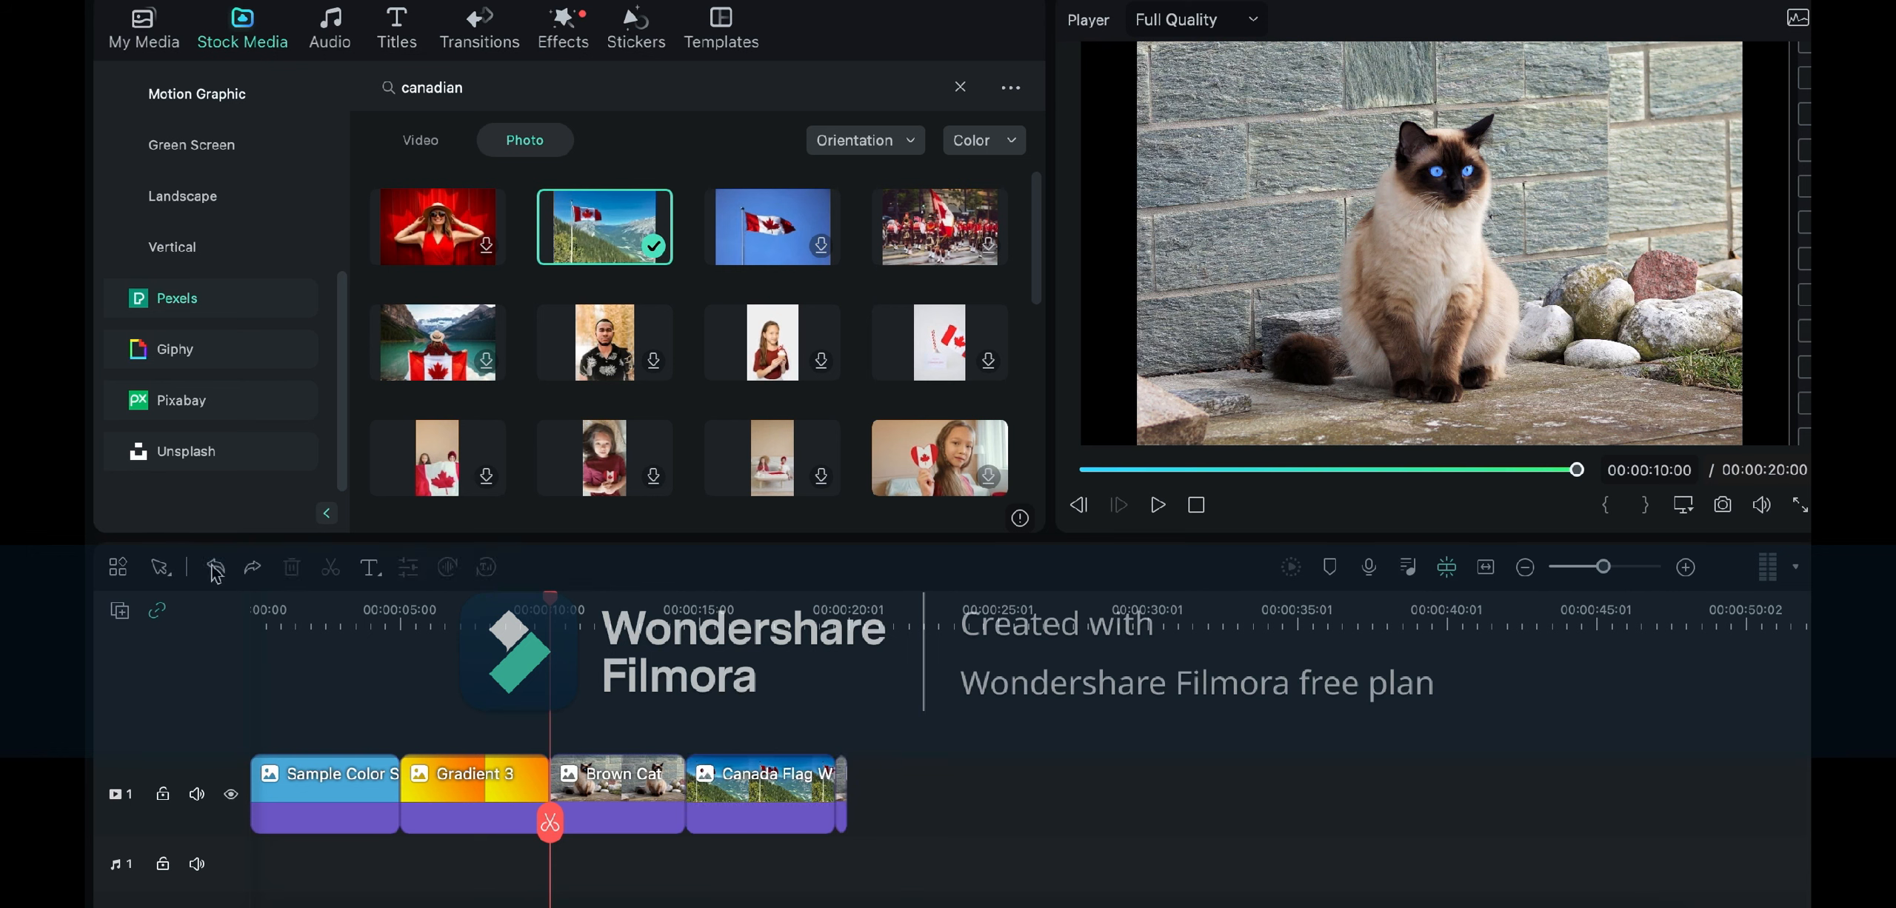
click(216, 568)
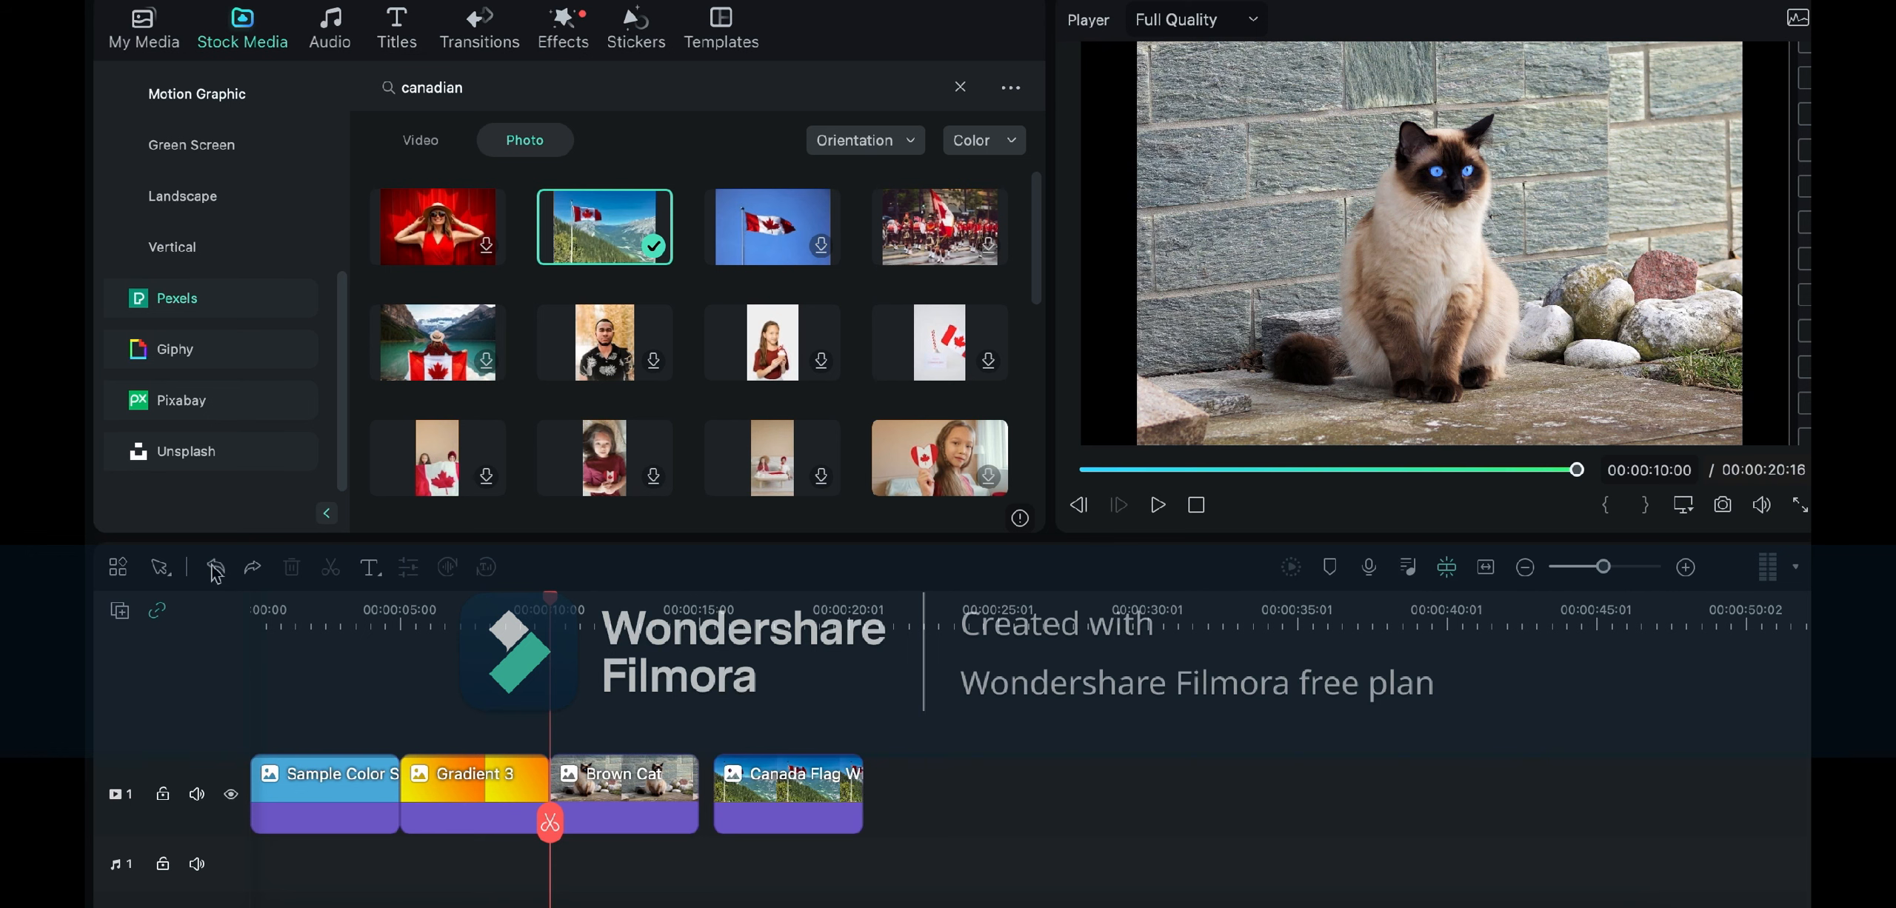
click(216, 567)
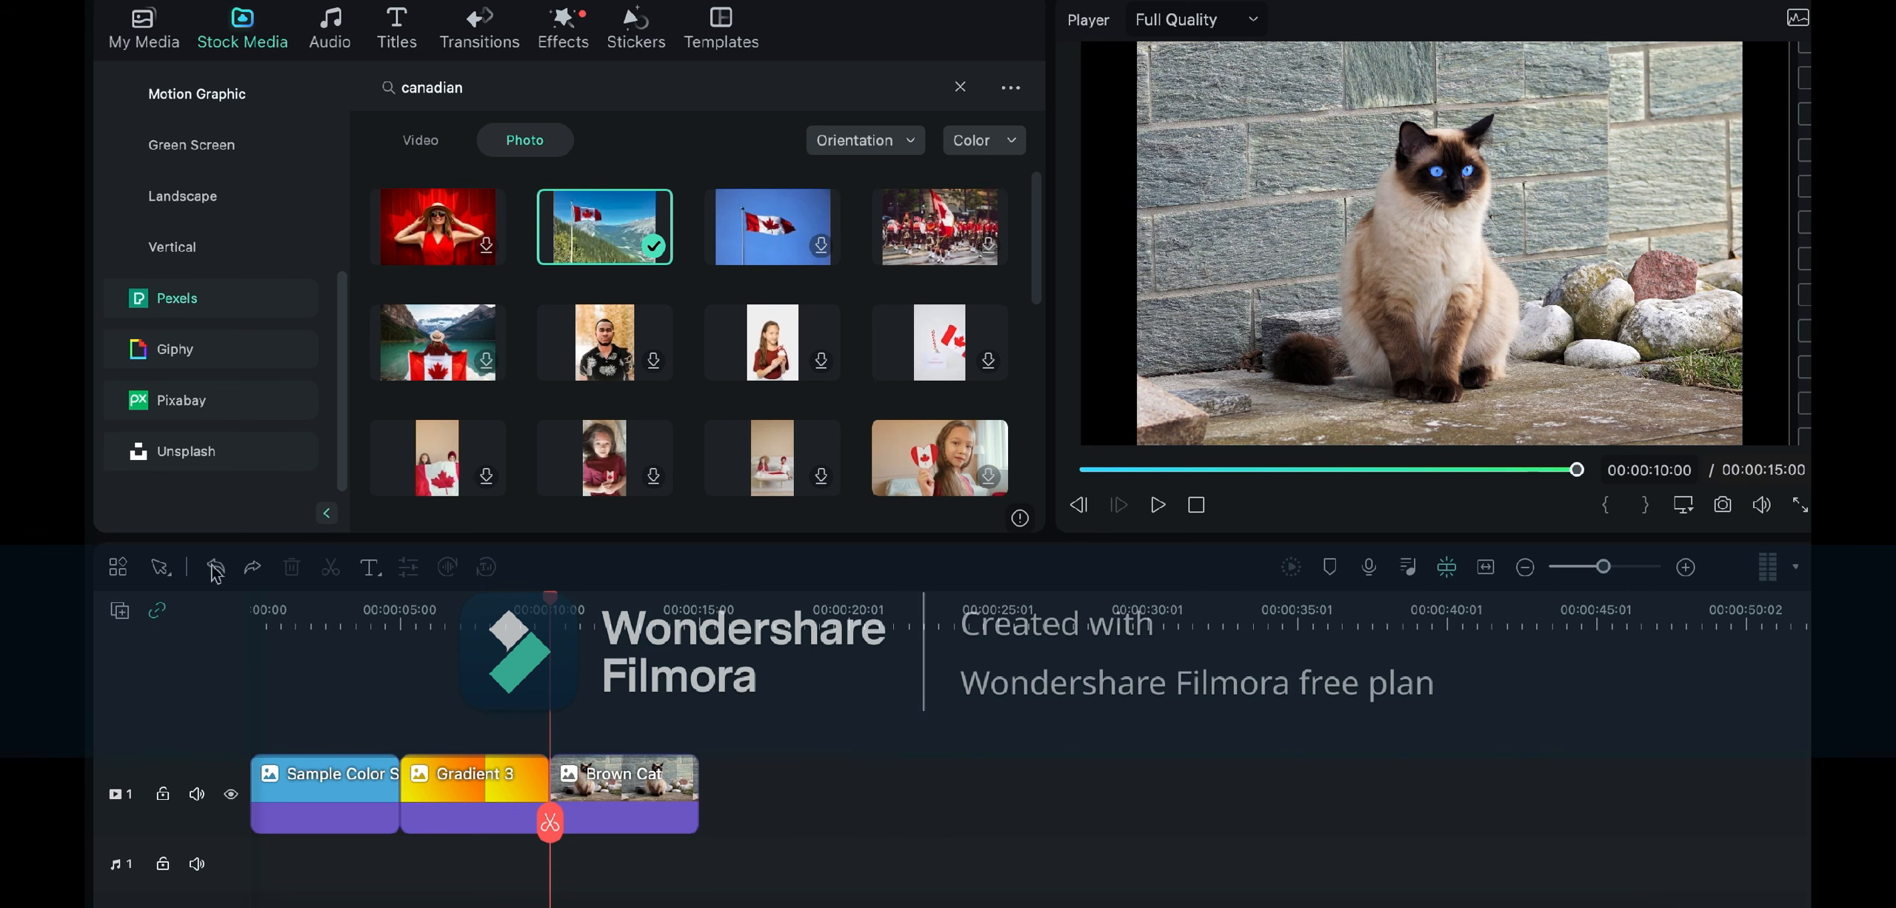
Step: Add the photo of the Canadian flag with mountains directly after the Brown Cat clip, without a gap
click(625, 234)
drag(625, 234, 715, 796)
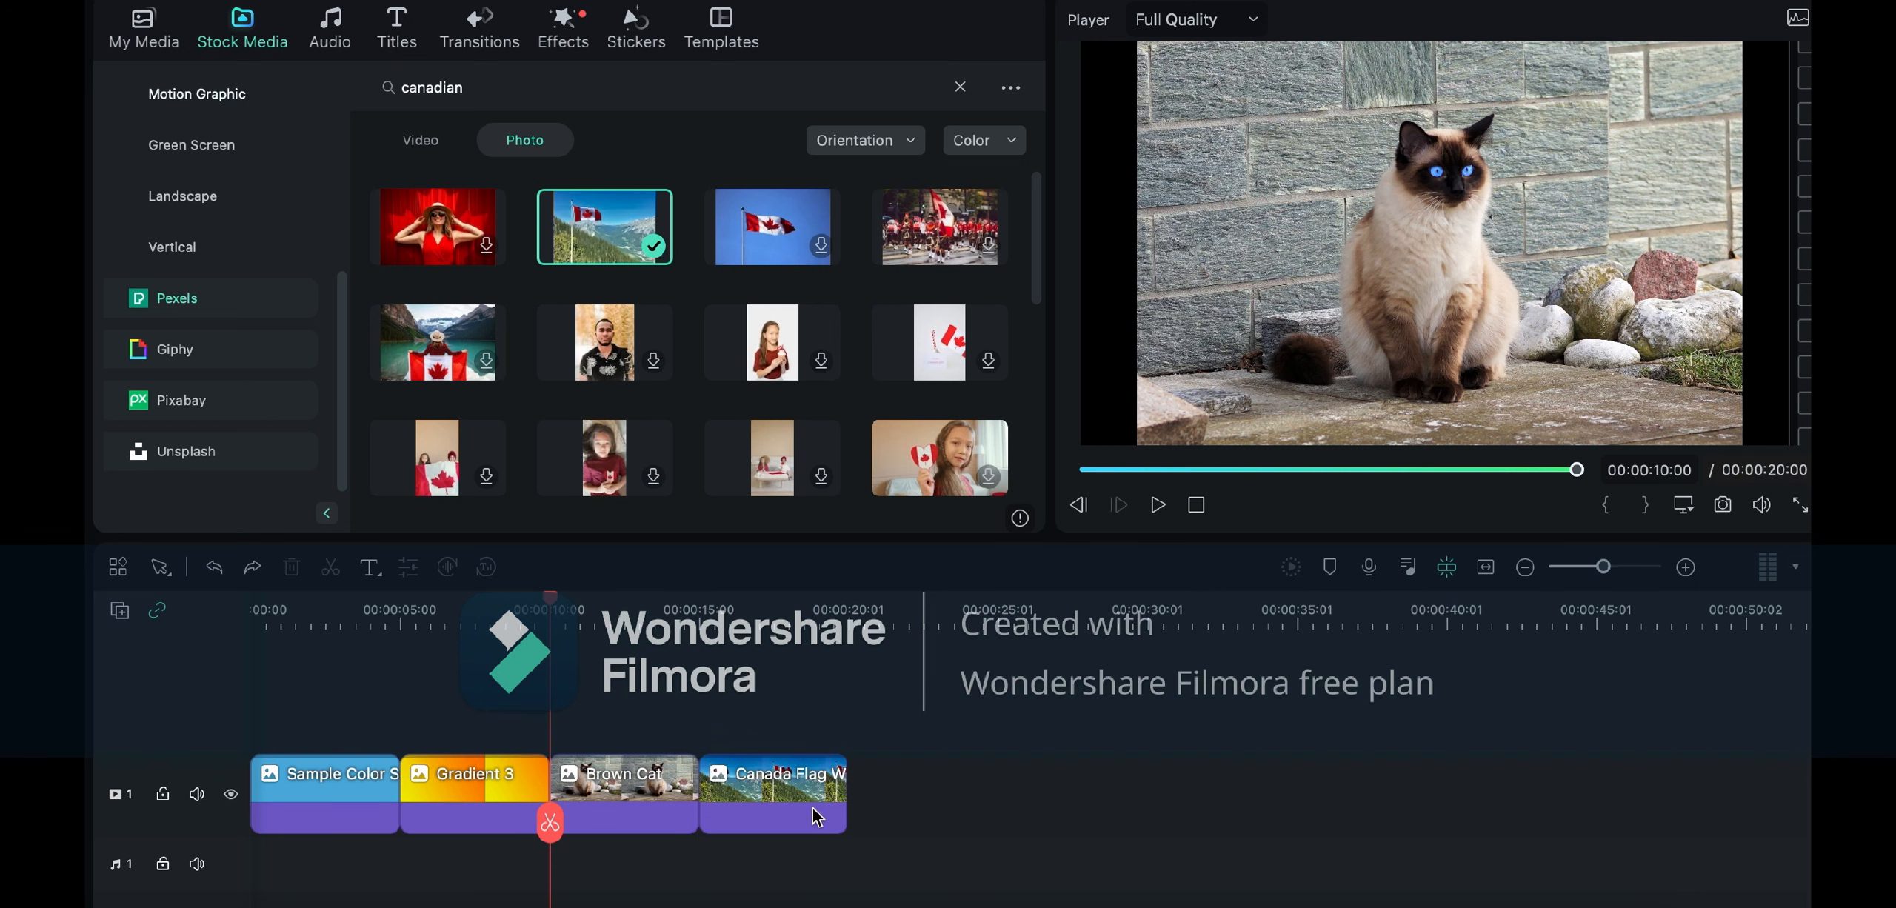
Step: Ignore the CleanMyMac heavy memory usage warning for a day
click(562, 89)
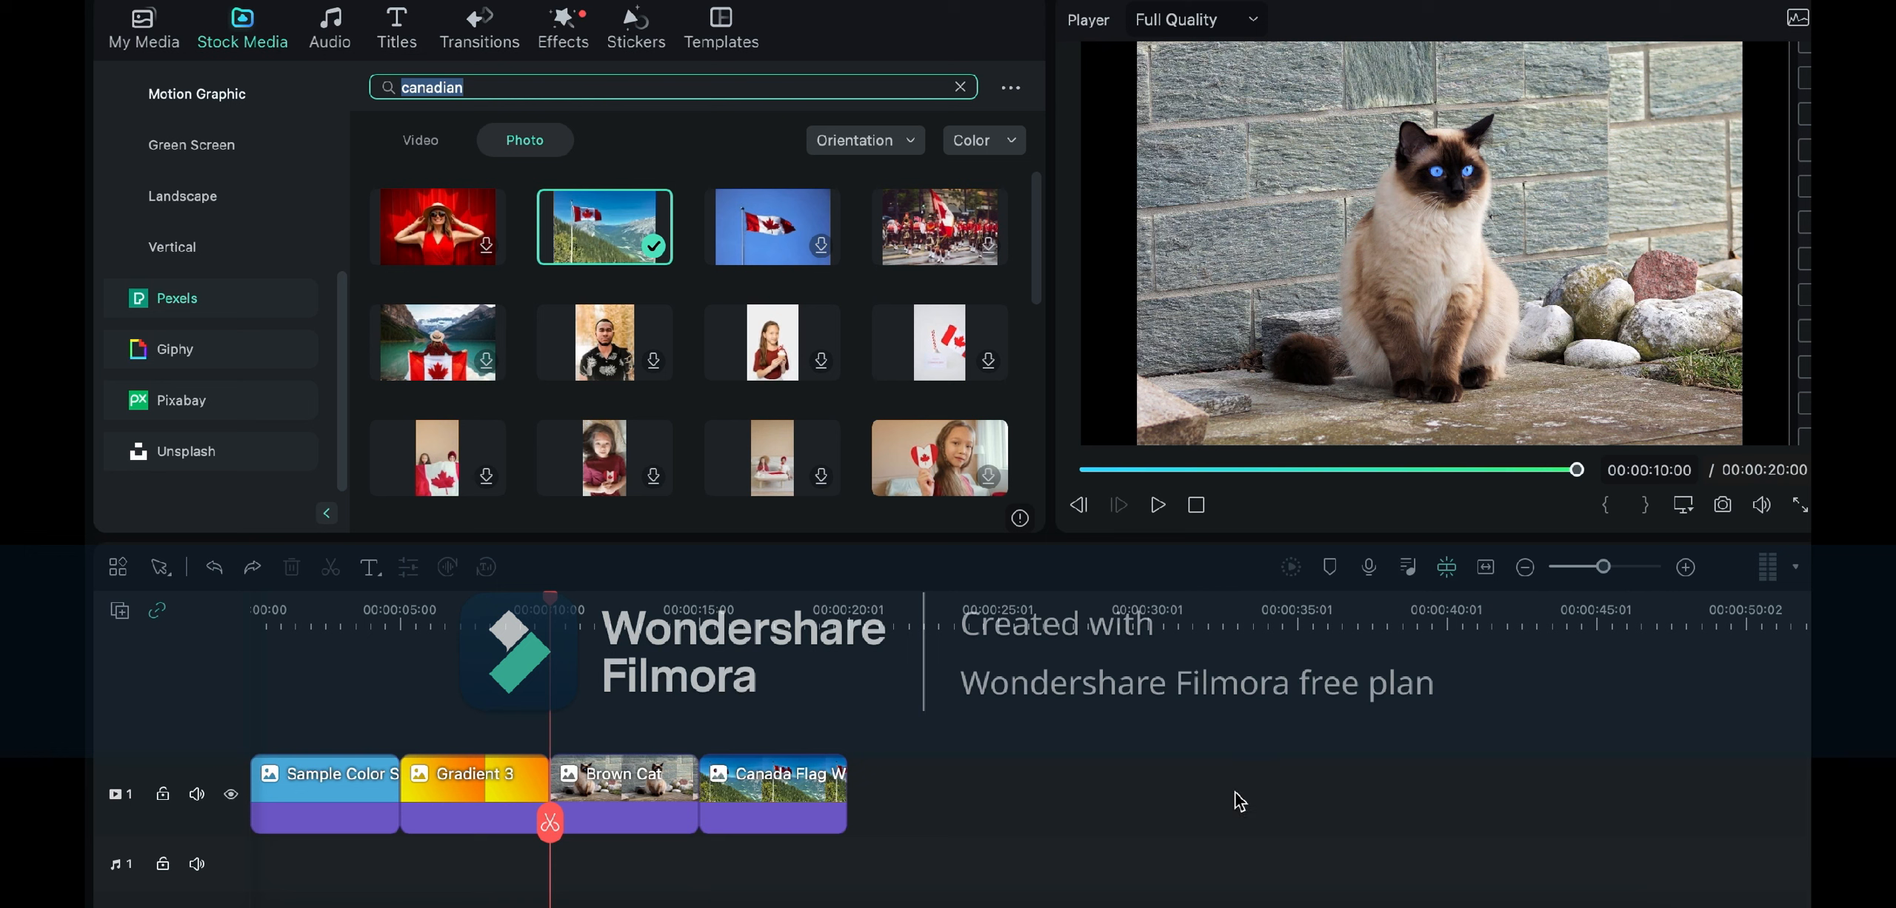
click(1247, 816)
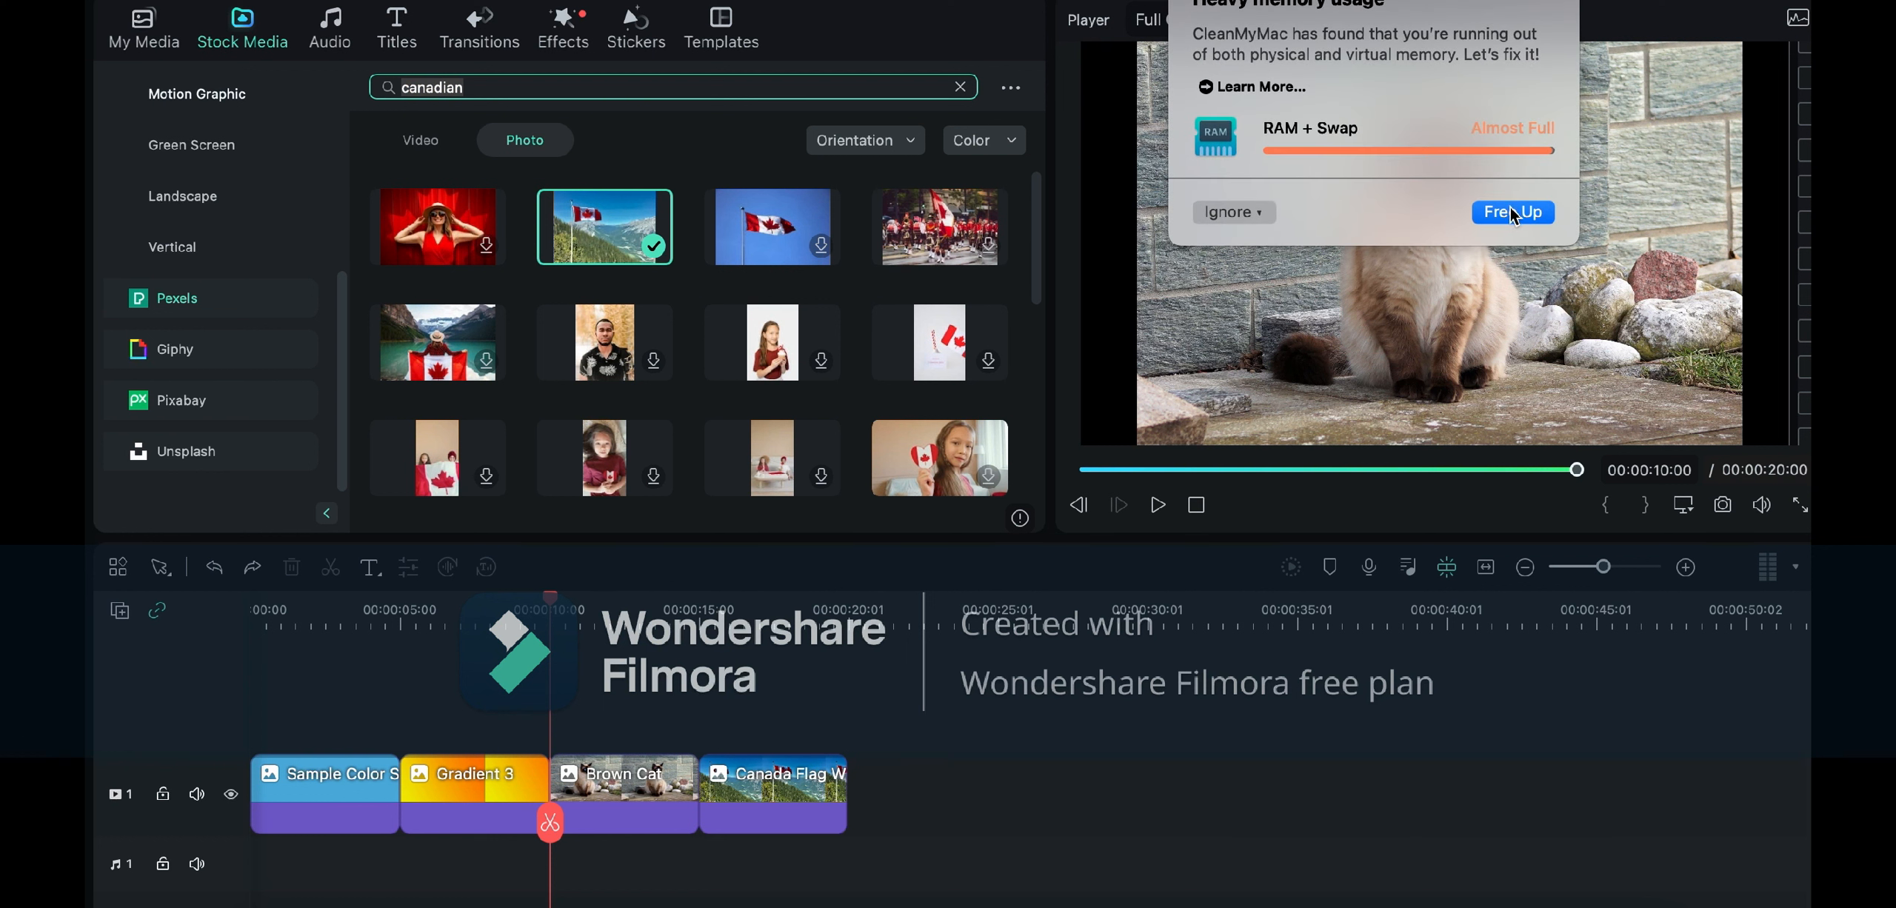
click(1251, 212)
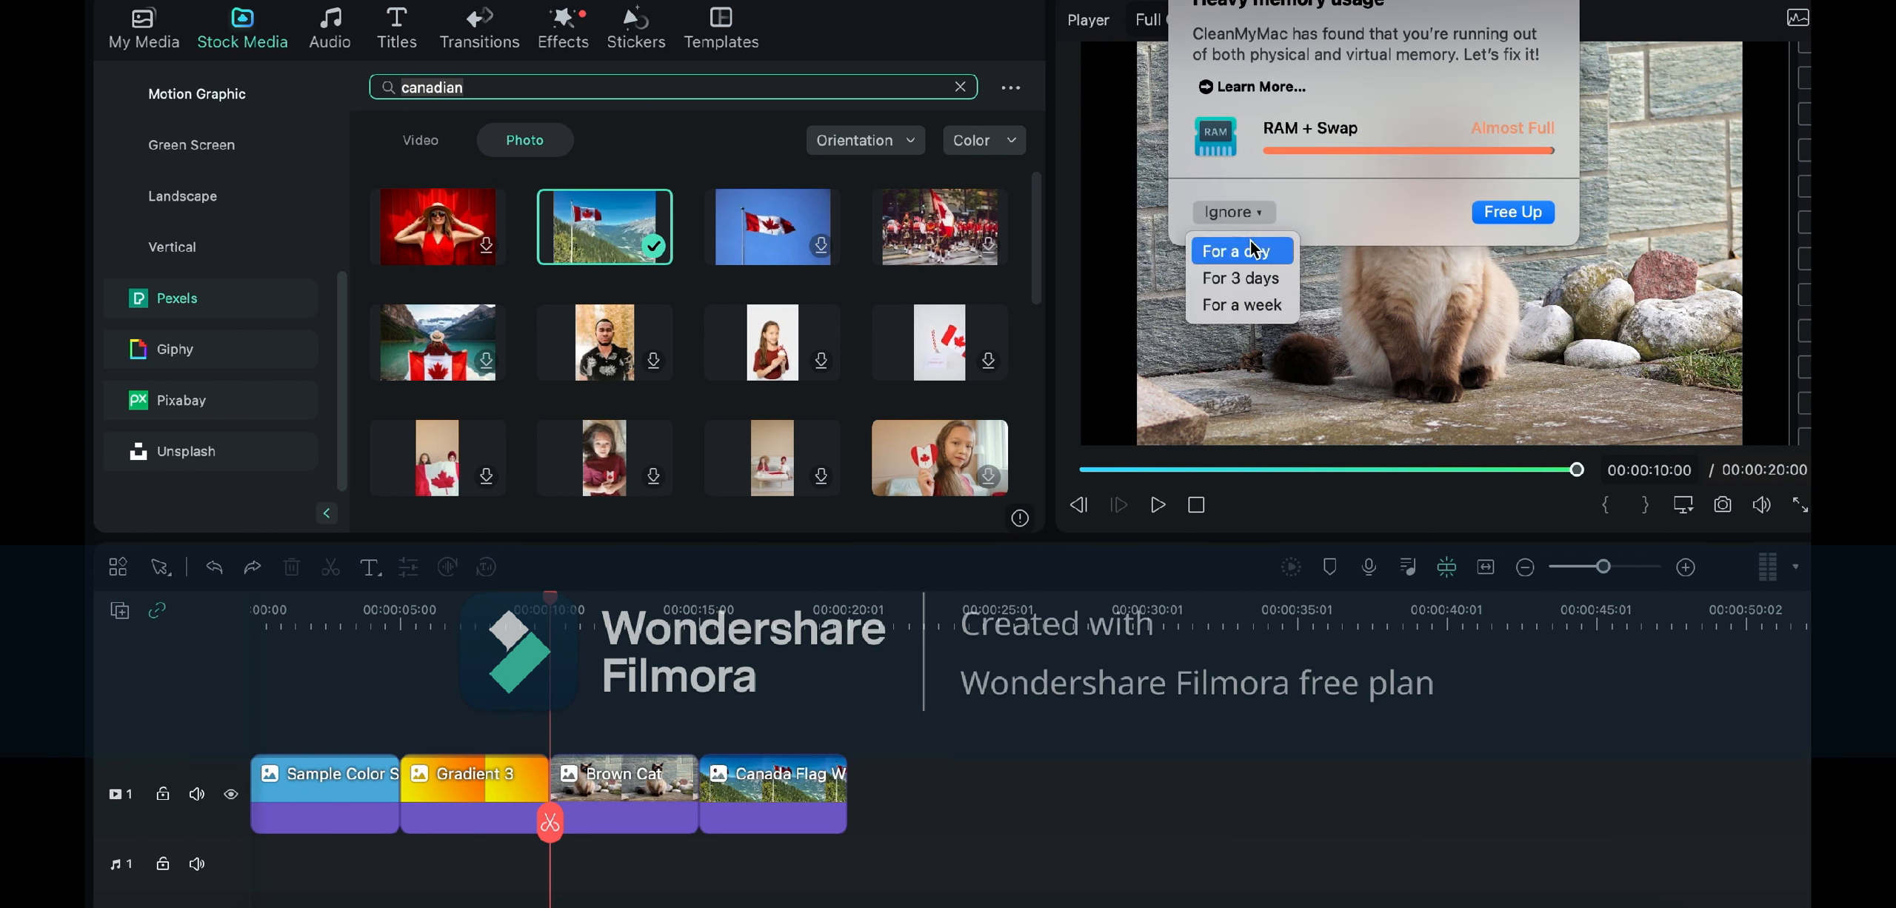
click(1250, 251)
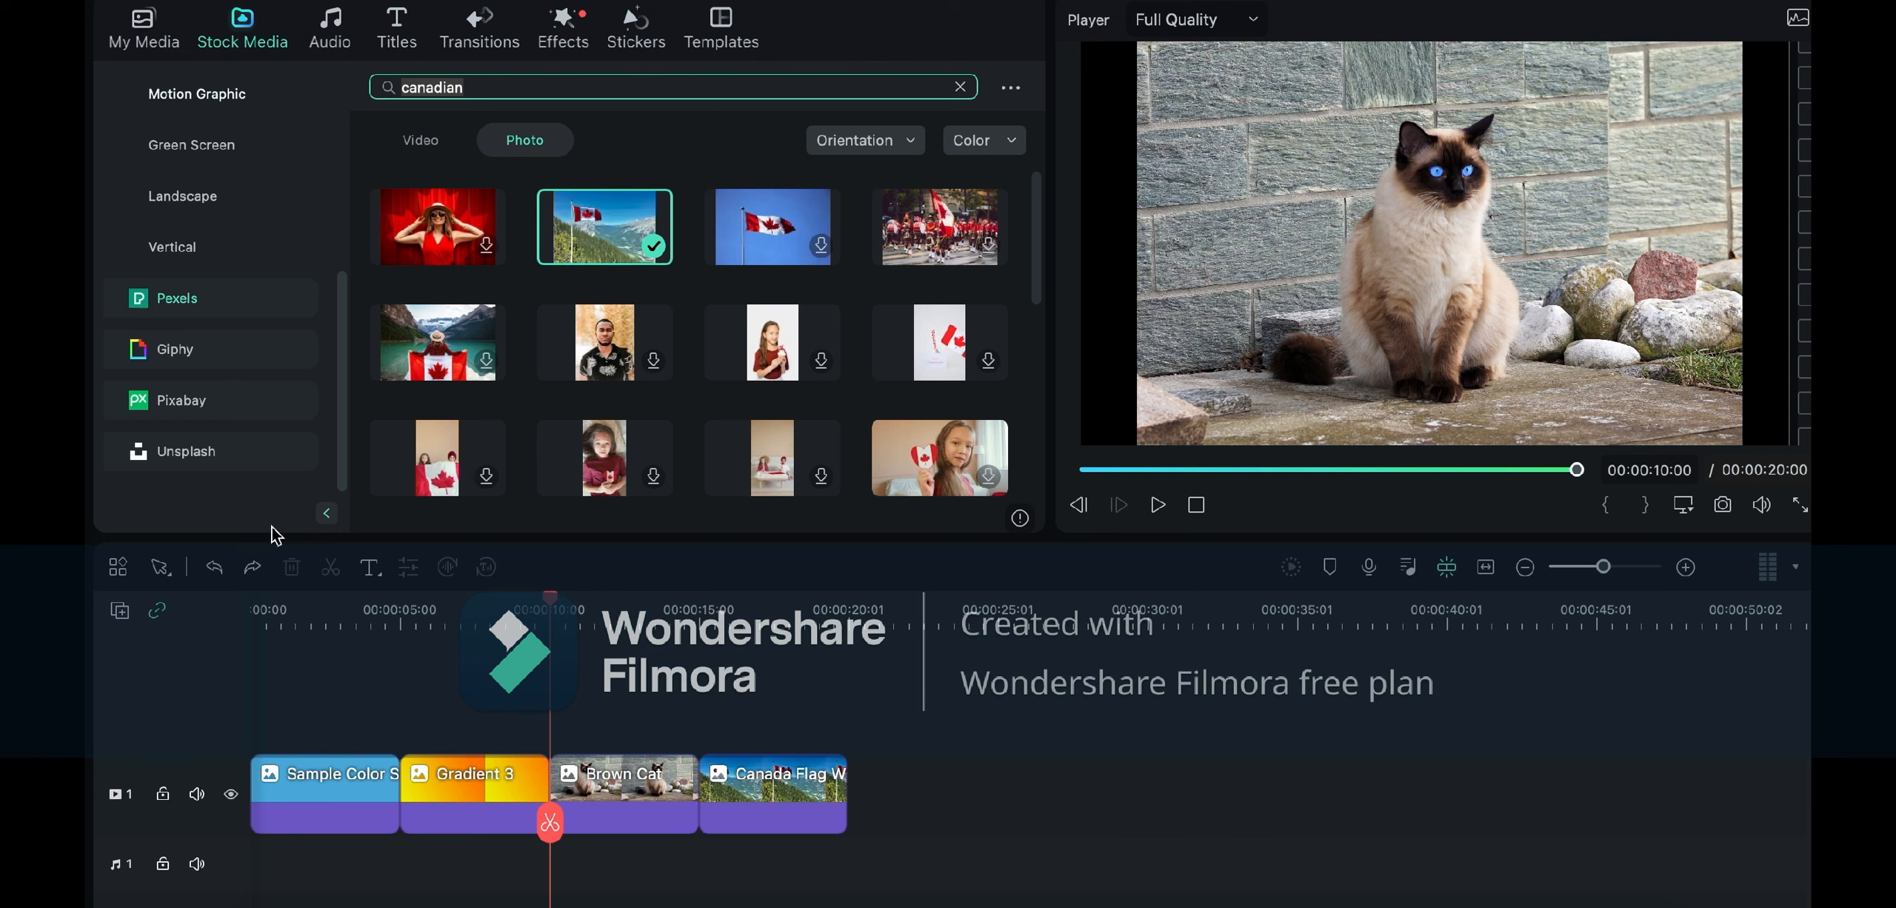
Step: Examine the basic video settings of the Sample Color clip, including its compositing options, and close them
scroll(192, 222, up, 5)
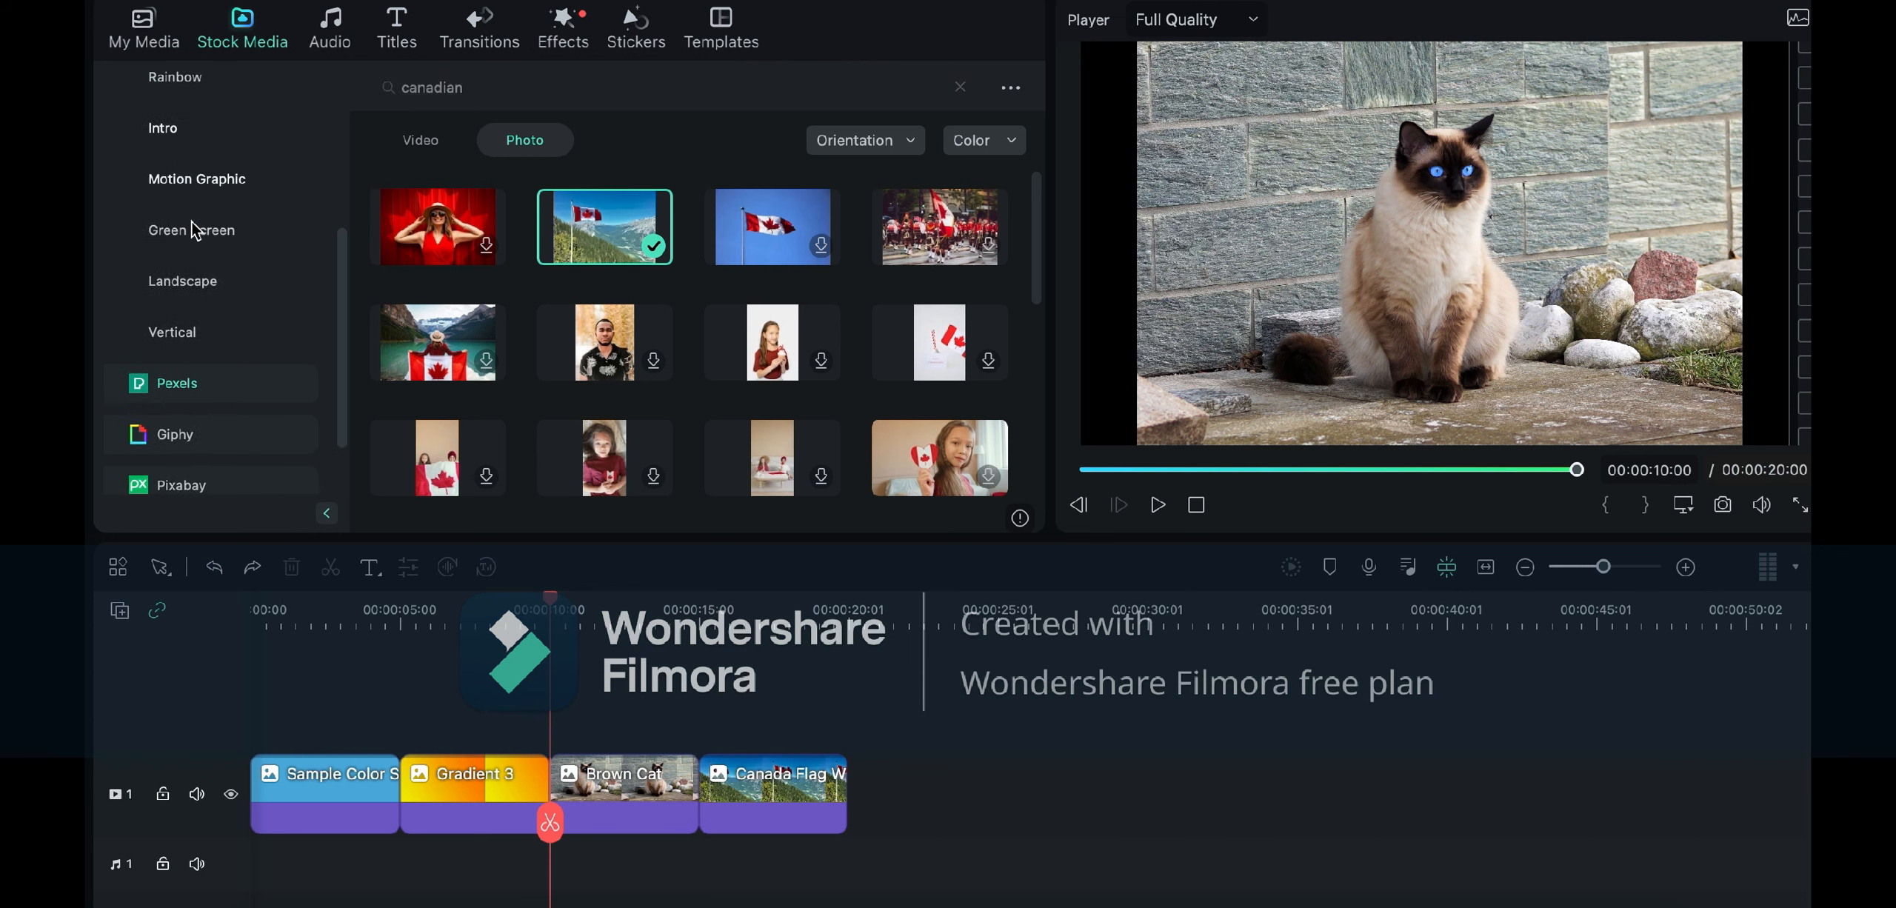
scroll(172, 213, up, 3)
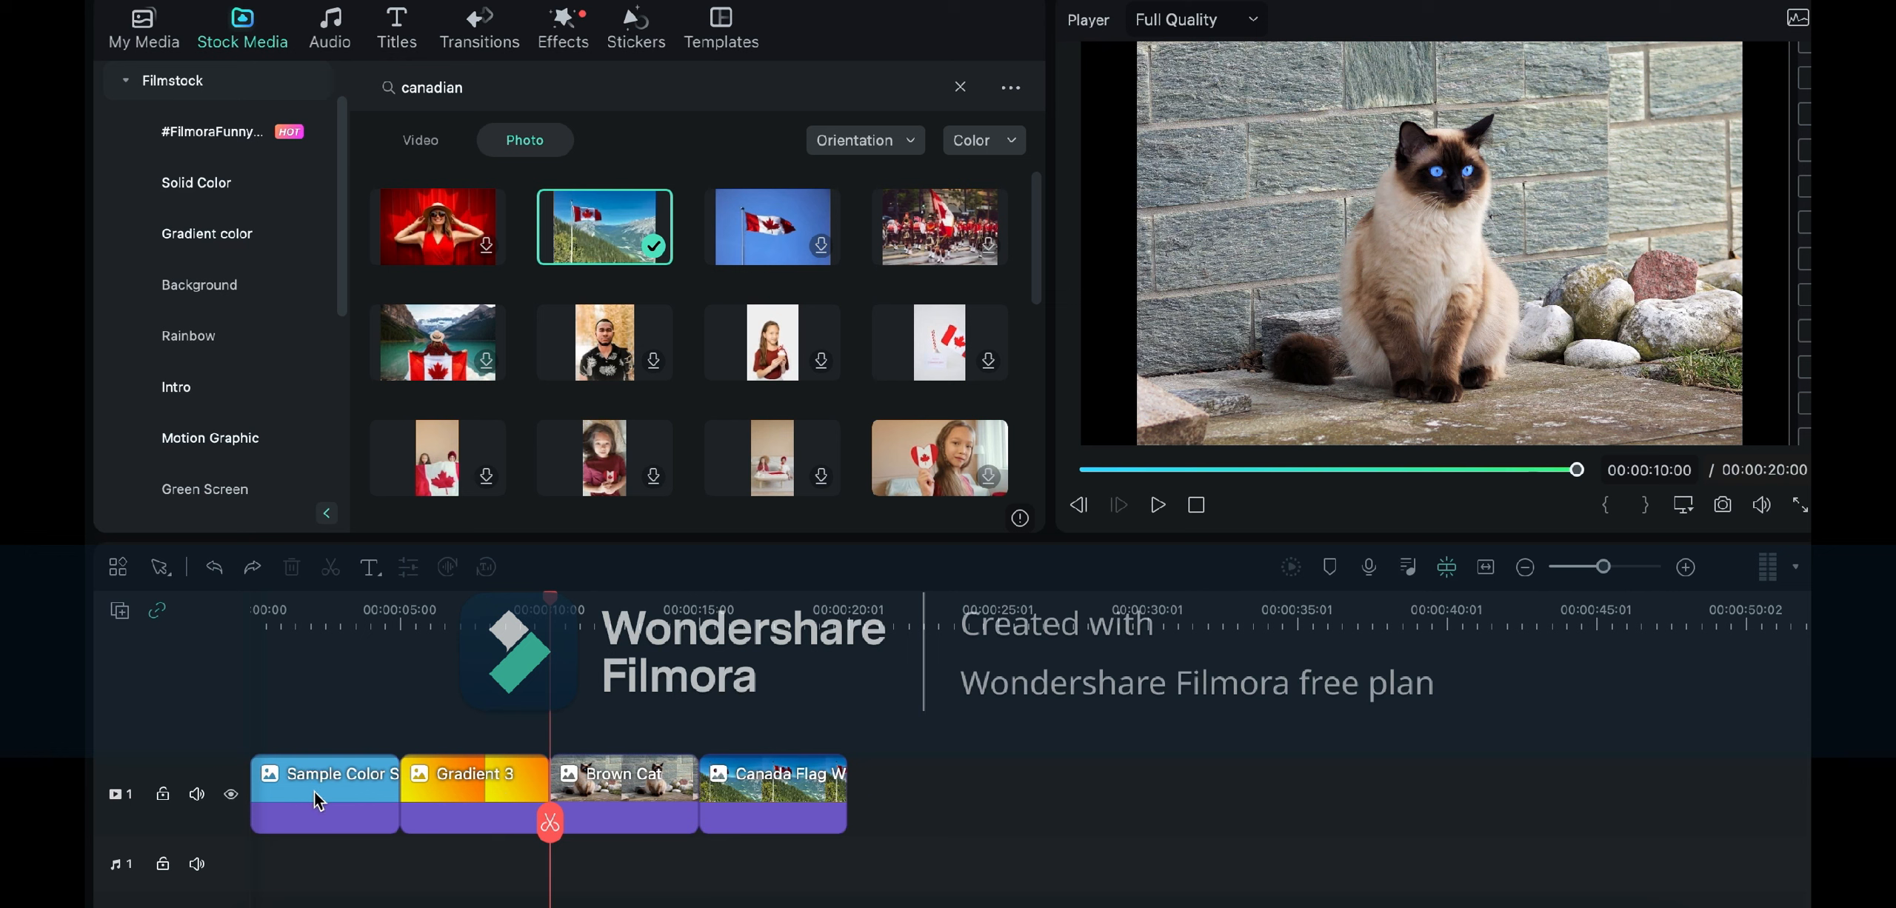
click(292, 794)
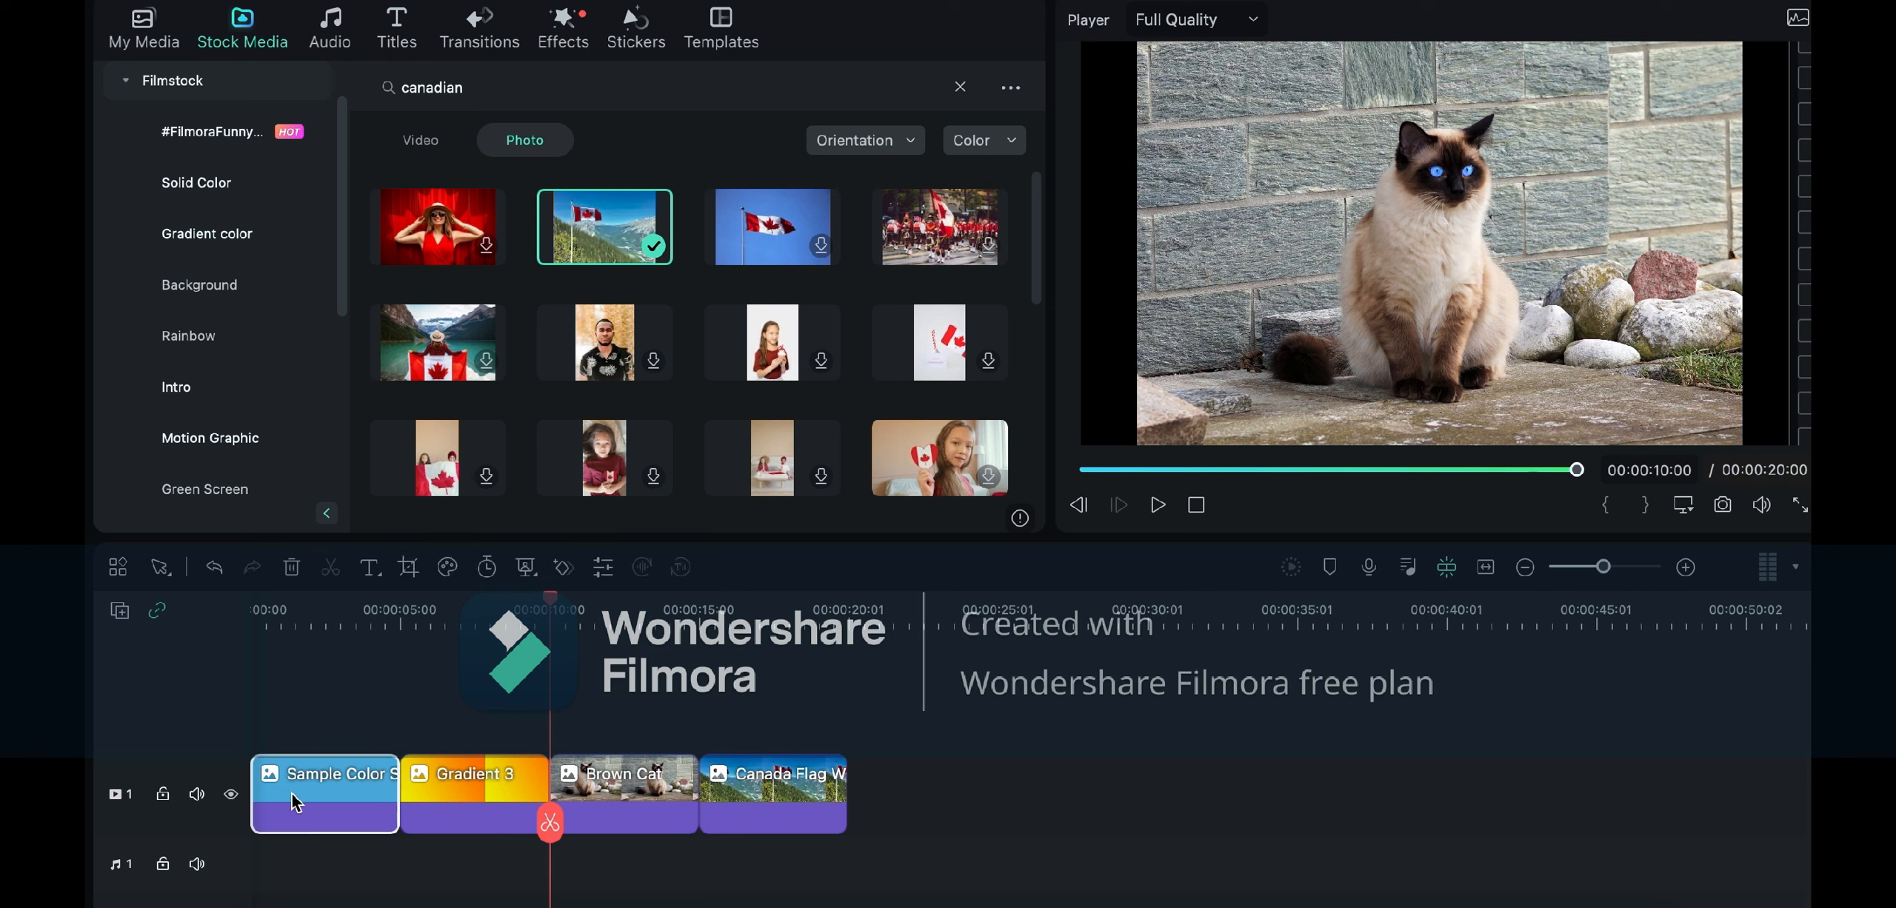
double_click(292, 795)
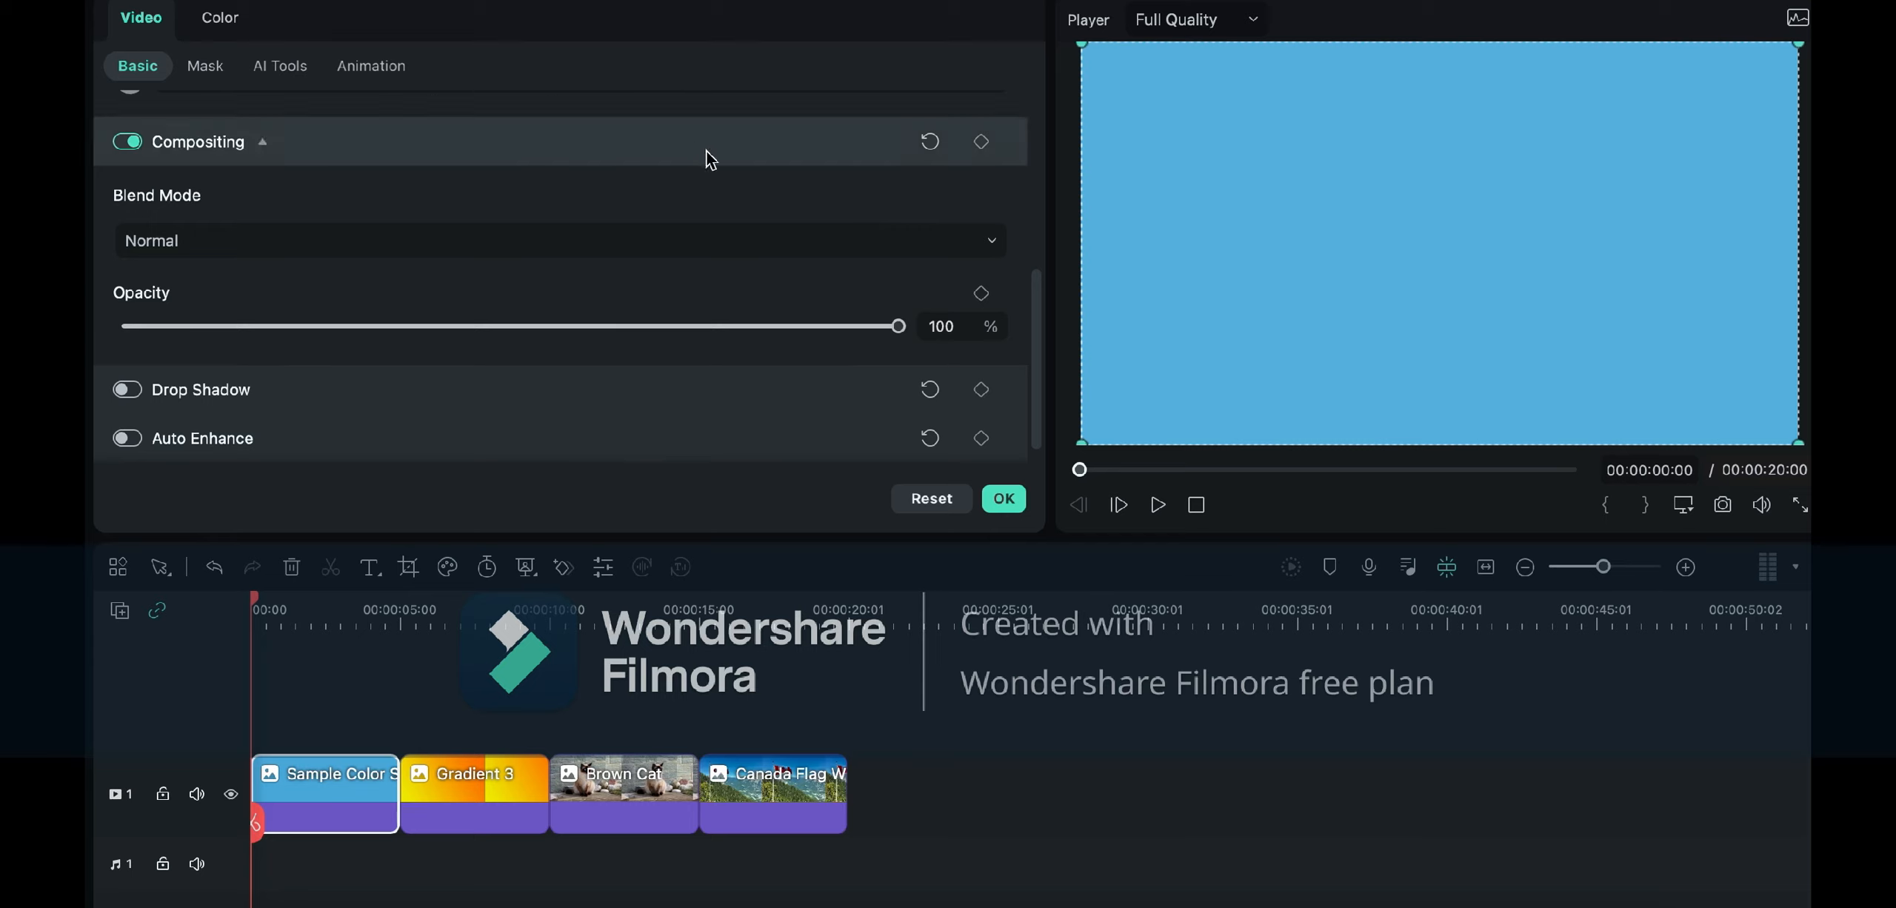
click(1004, 499)
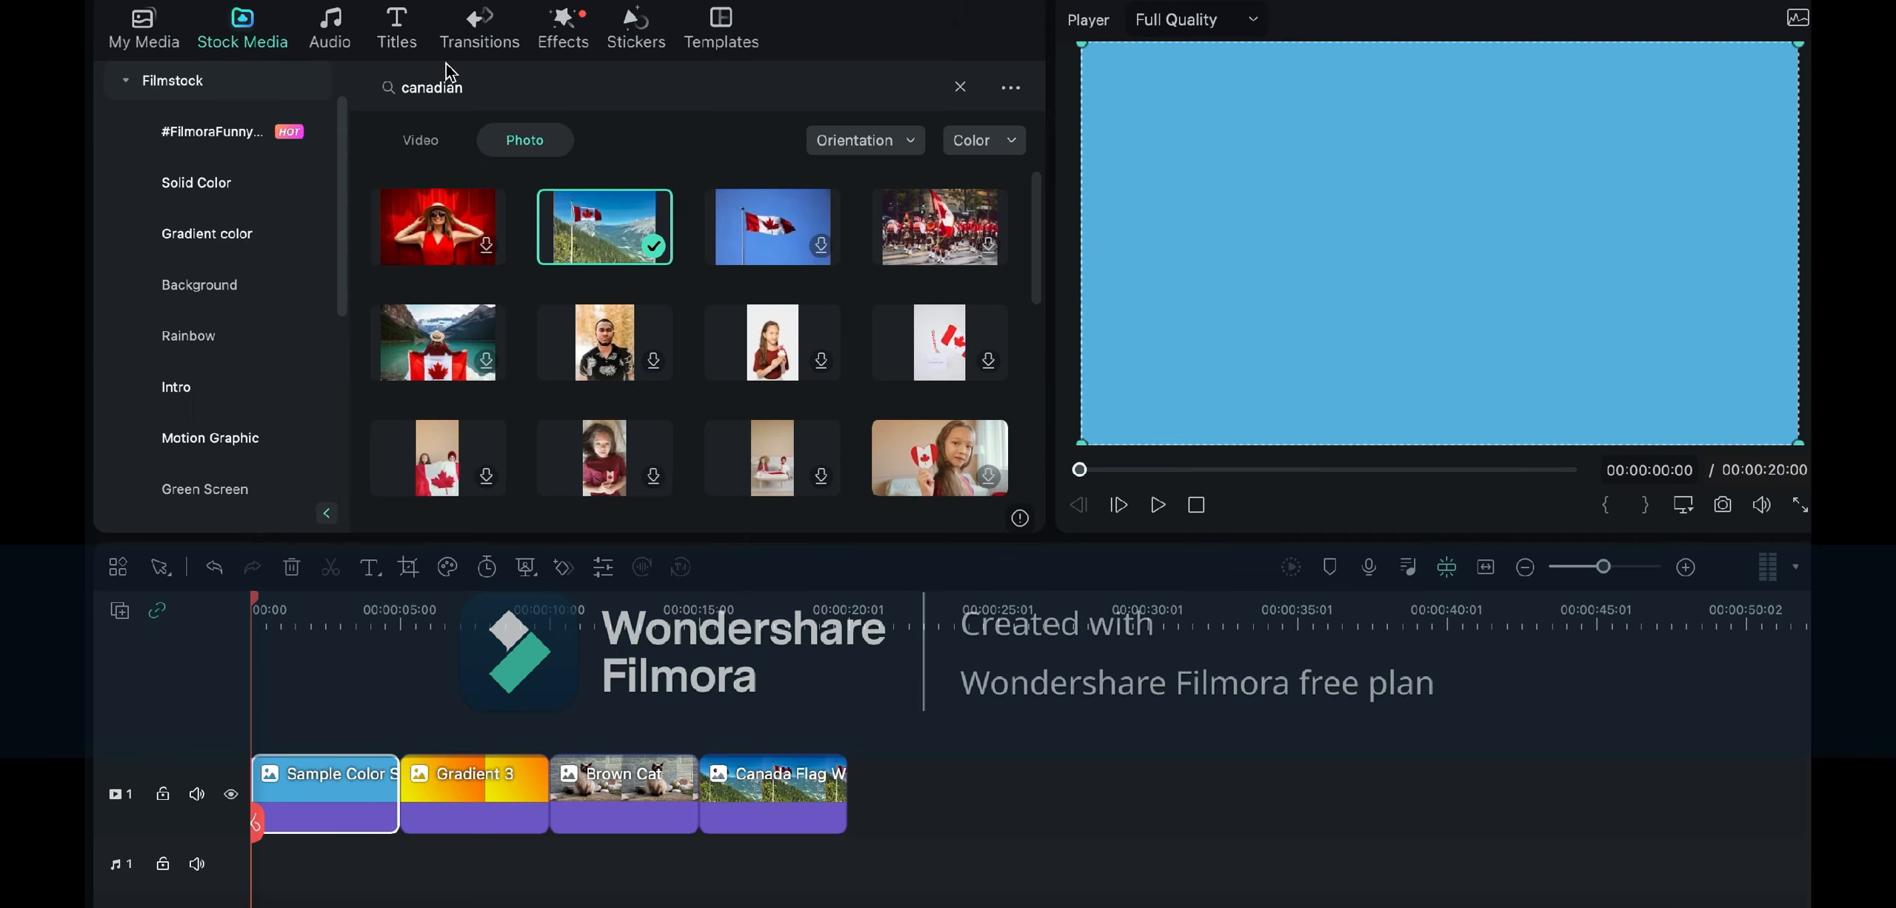
Step: Place the trending title Neon Title 09 on a track above the Sample Color clip, starting at the beginning
click(394, 30)
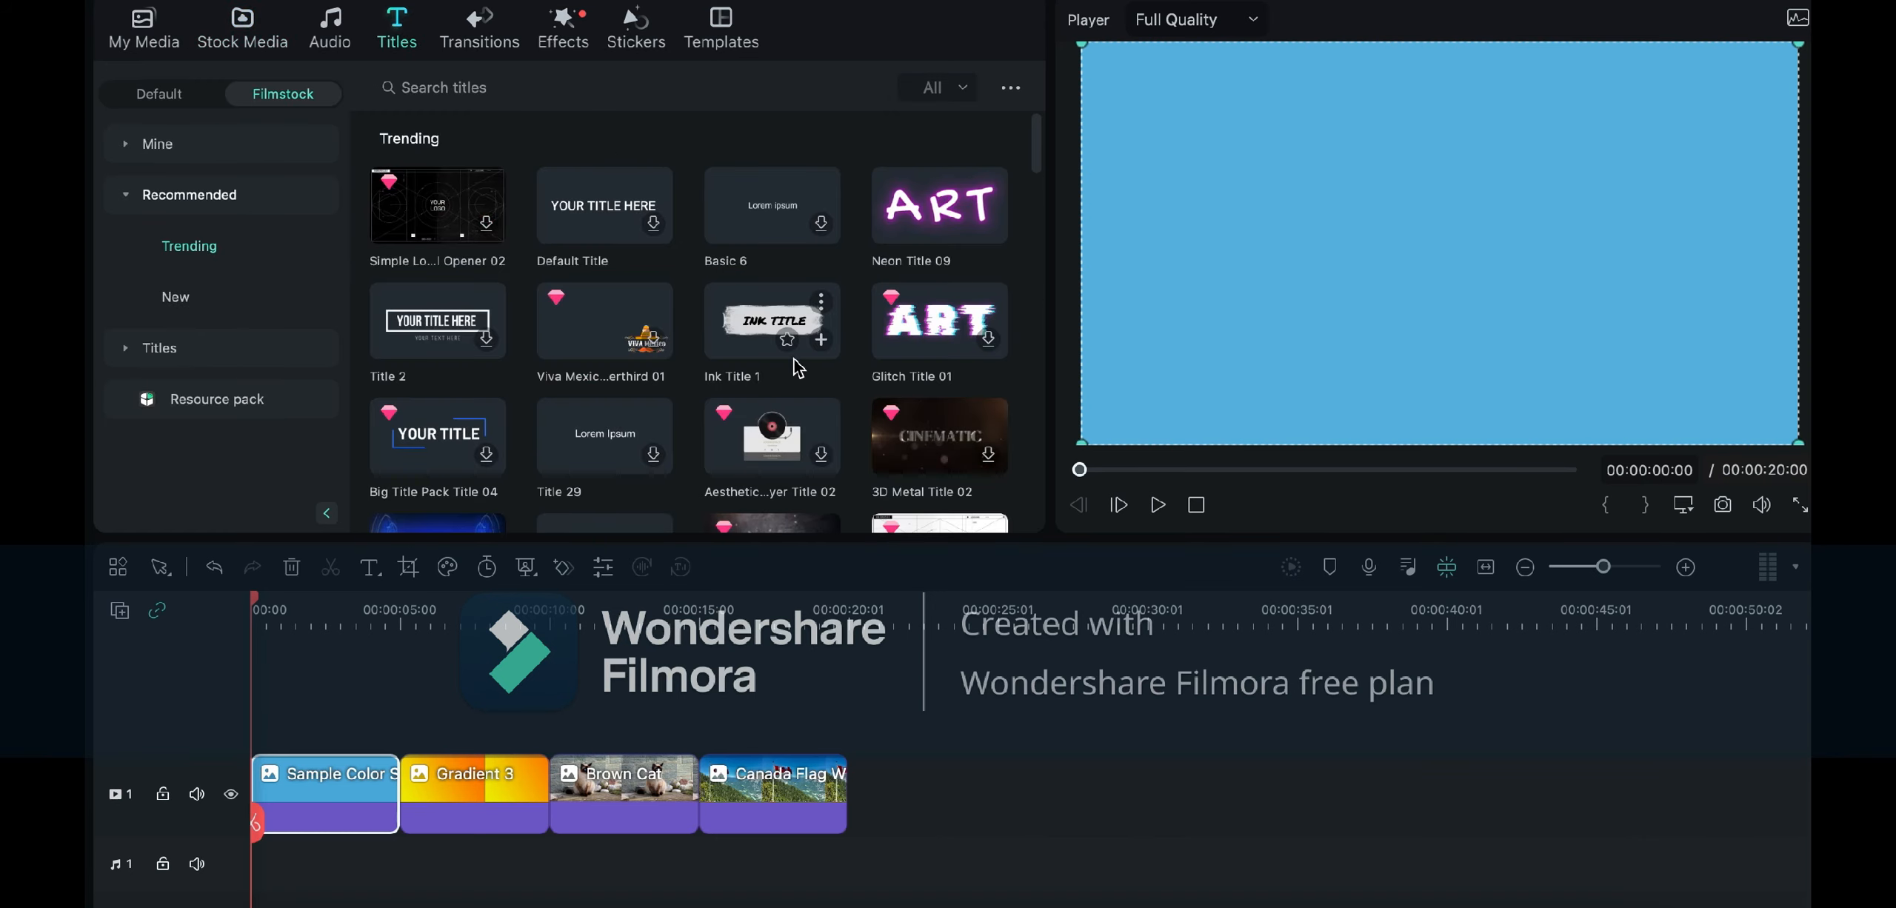
scroll(797, 367, down, 1)
scroll(778, 296, up, 1)
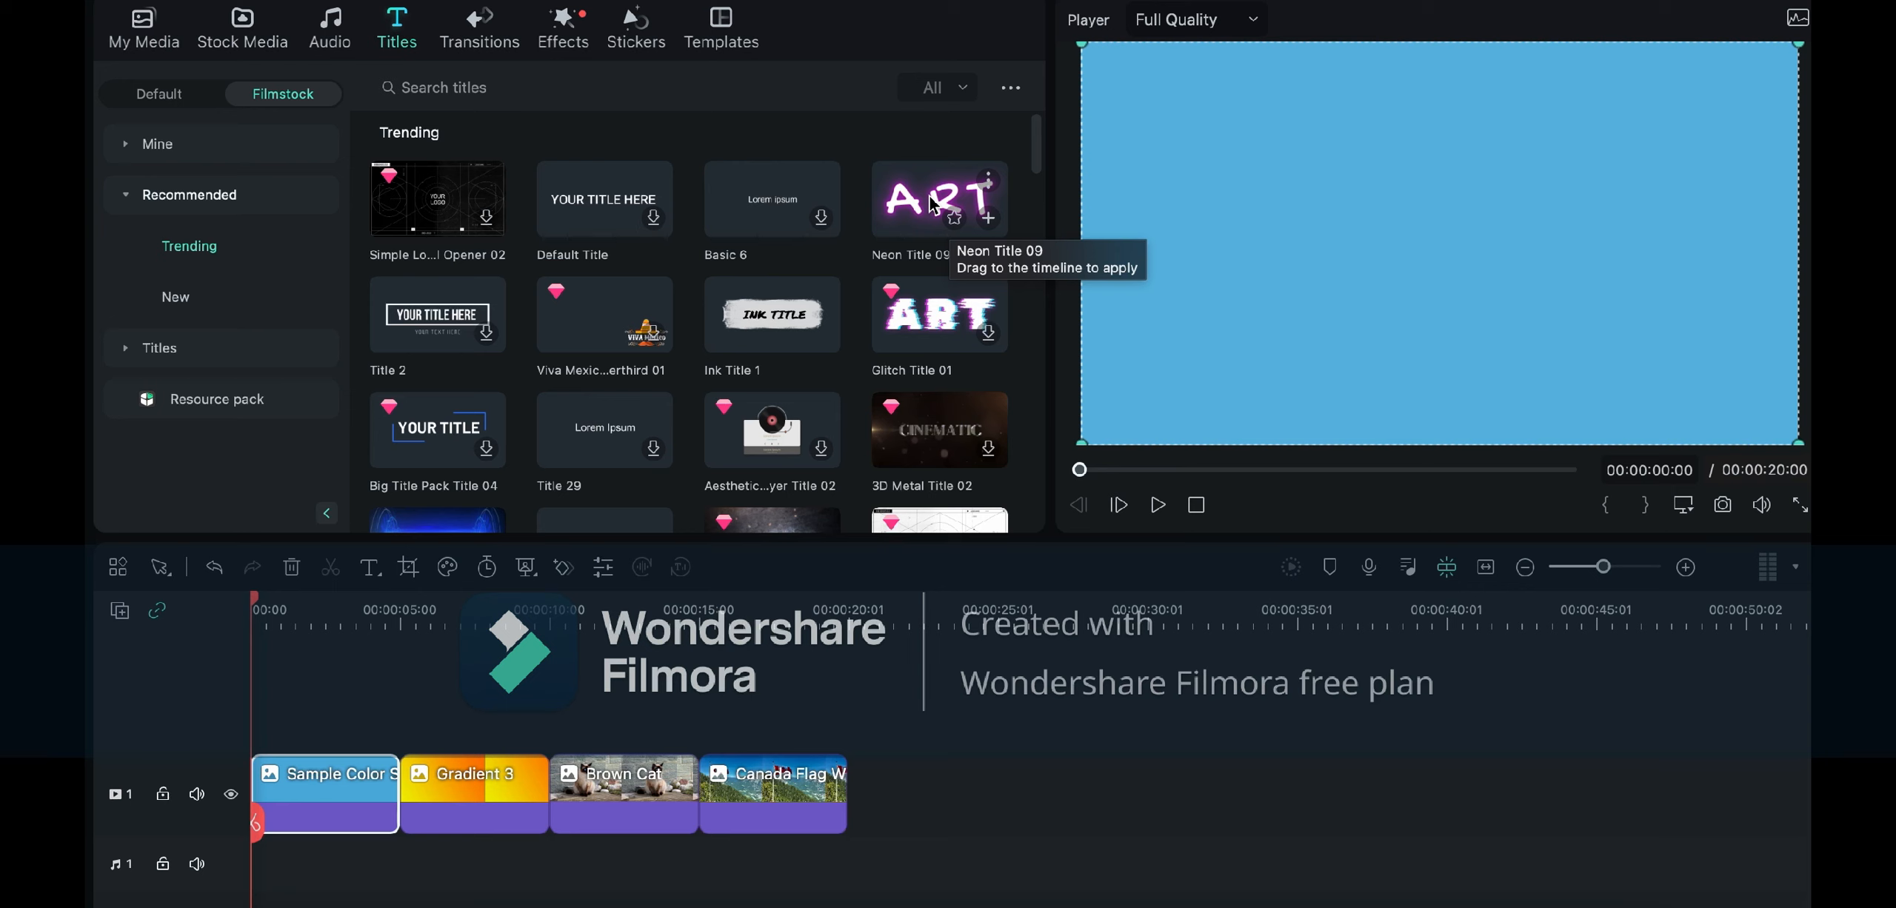
scroll(930, 196, down, 1)
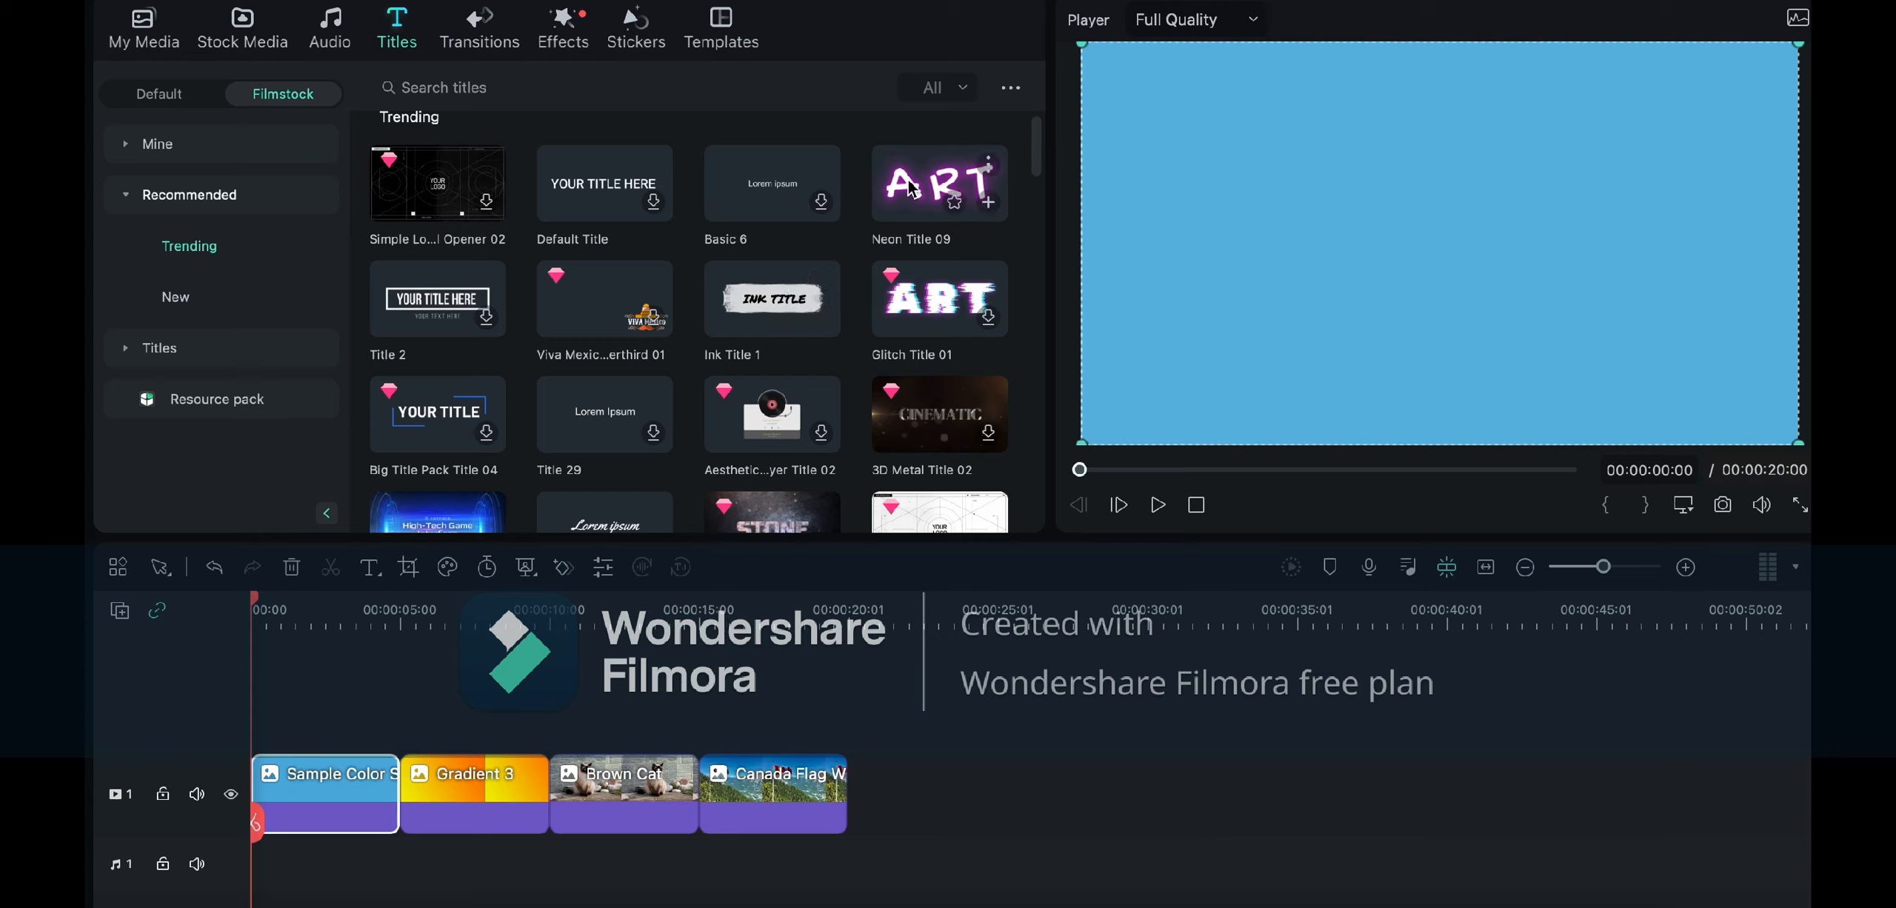
drag(910, 189, 259, 732)
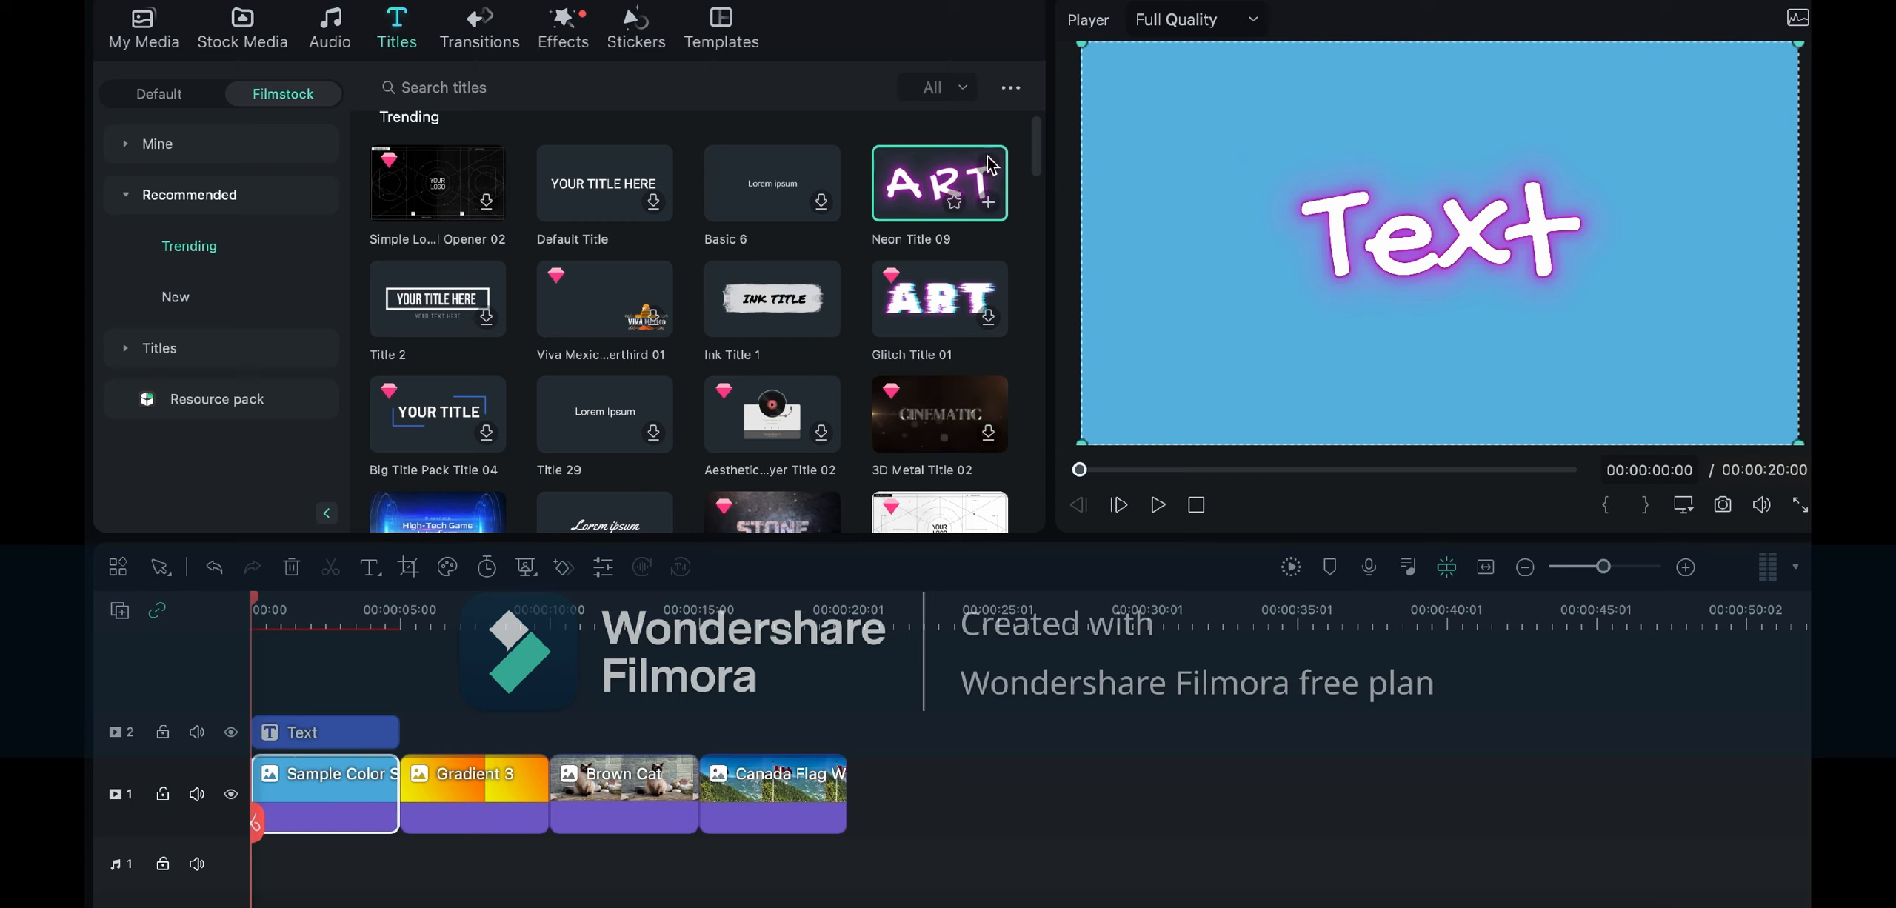
click(214, 569)
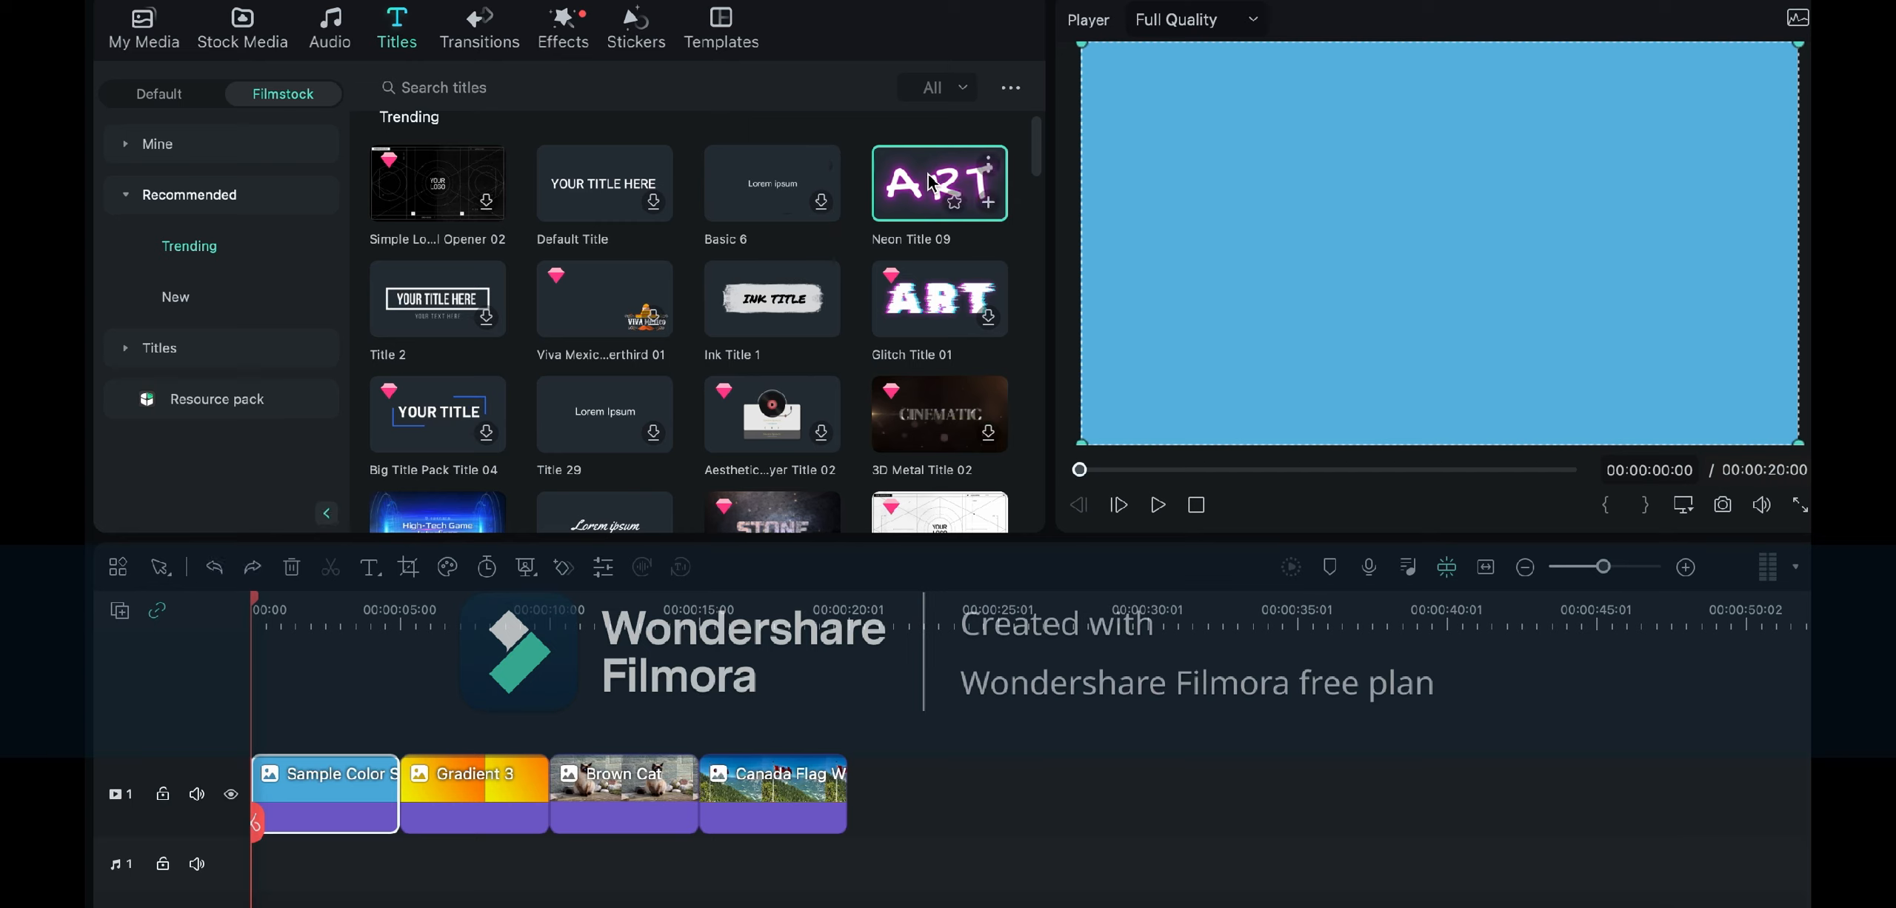
drag(930, 181, 255, 730)
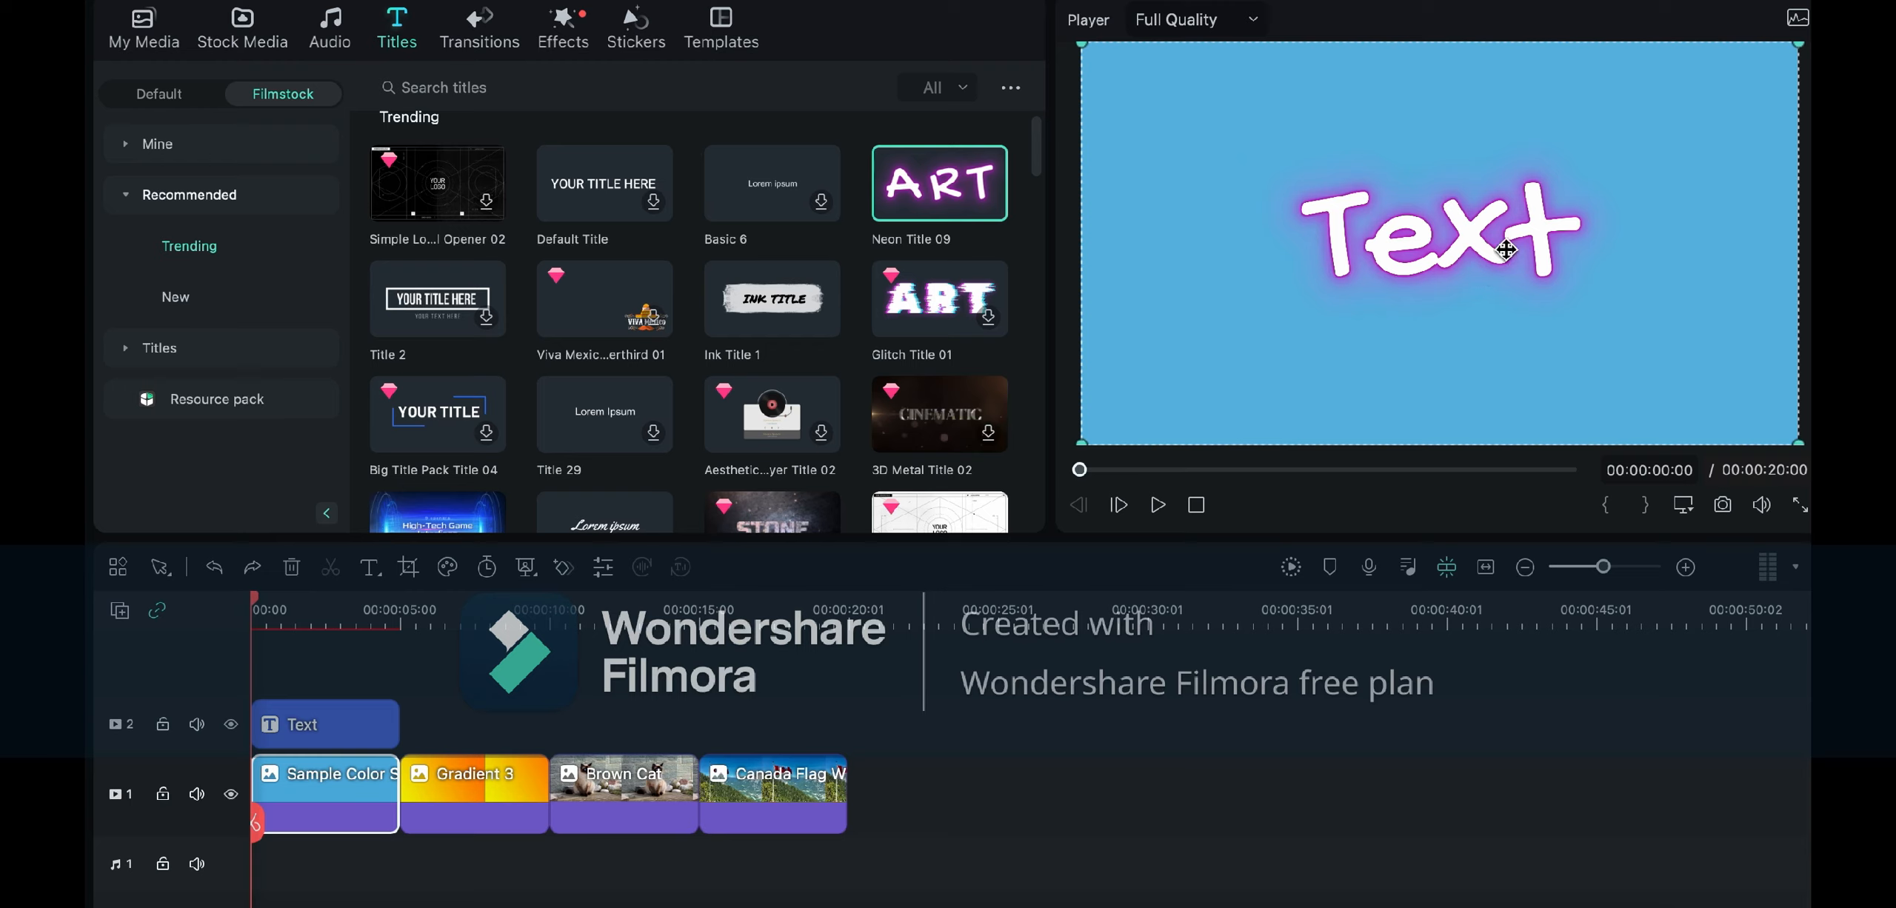
Step: Open the neon title clip's text settings for editing
click(323, 723)
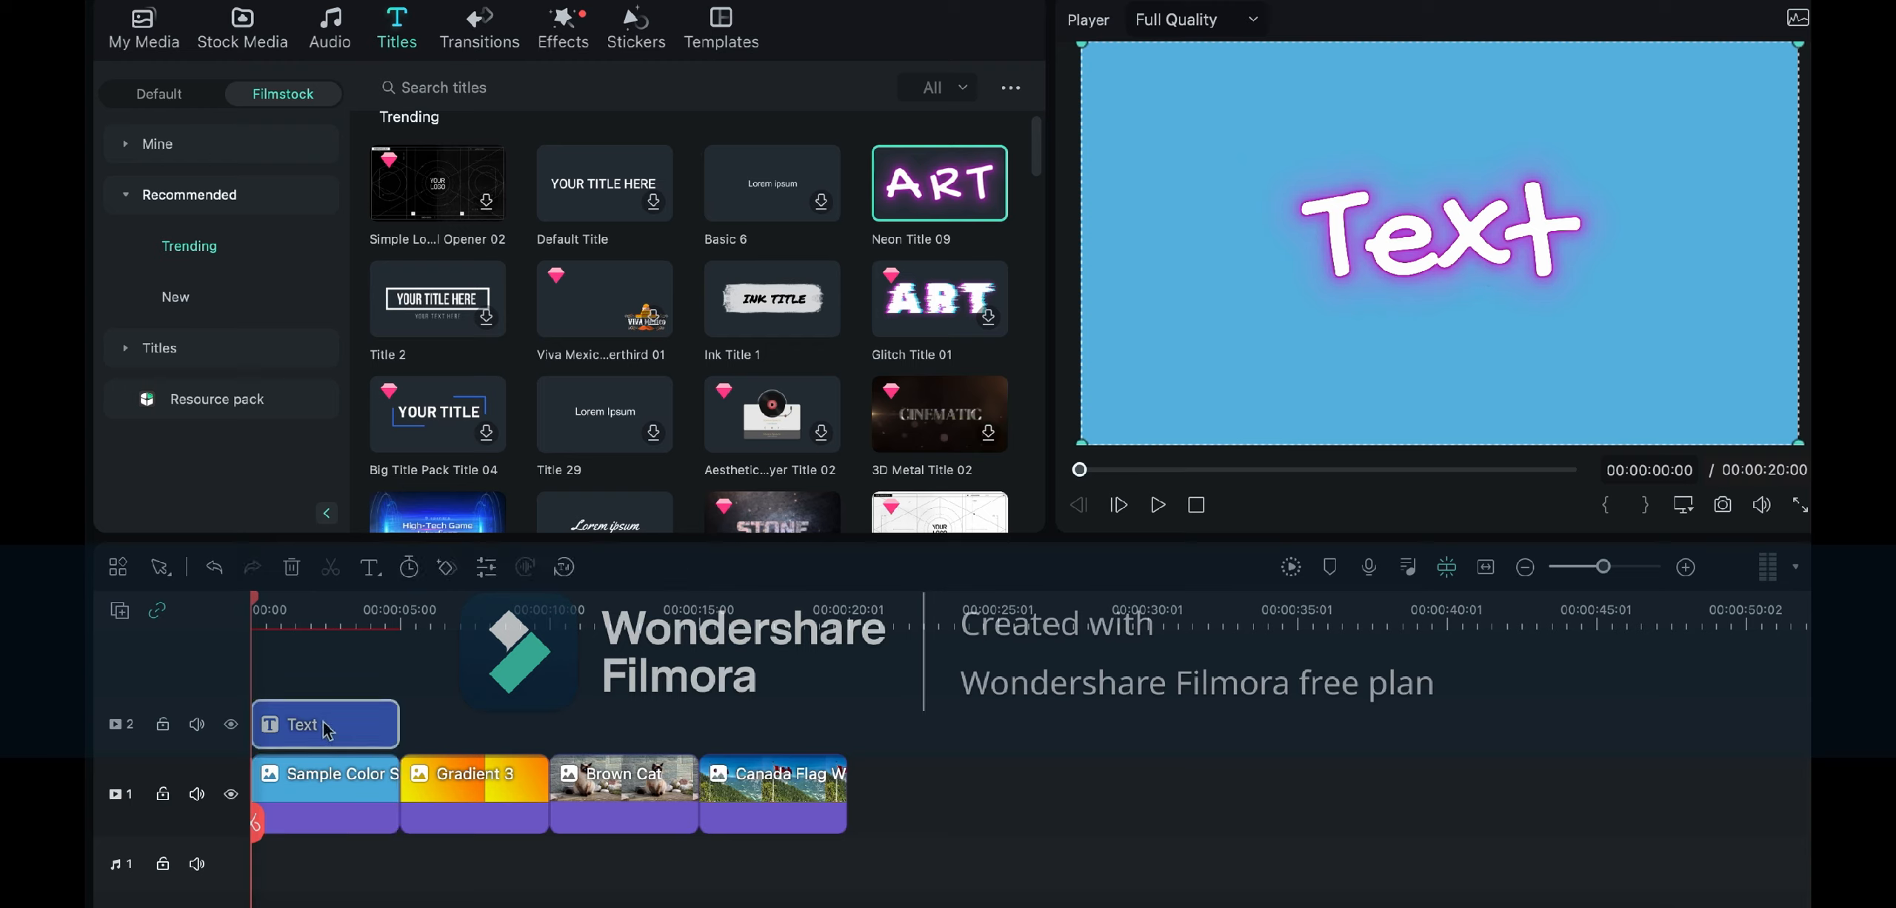
double_click(335, 730)
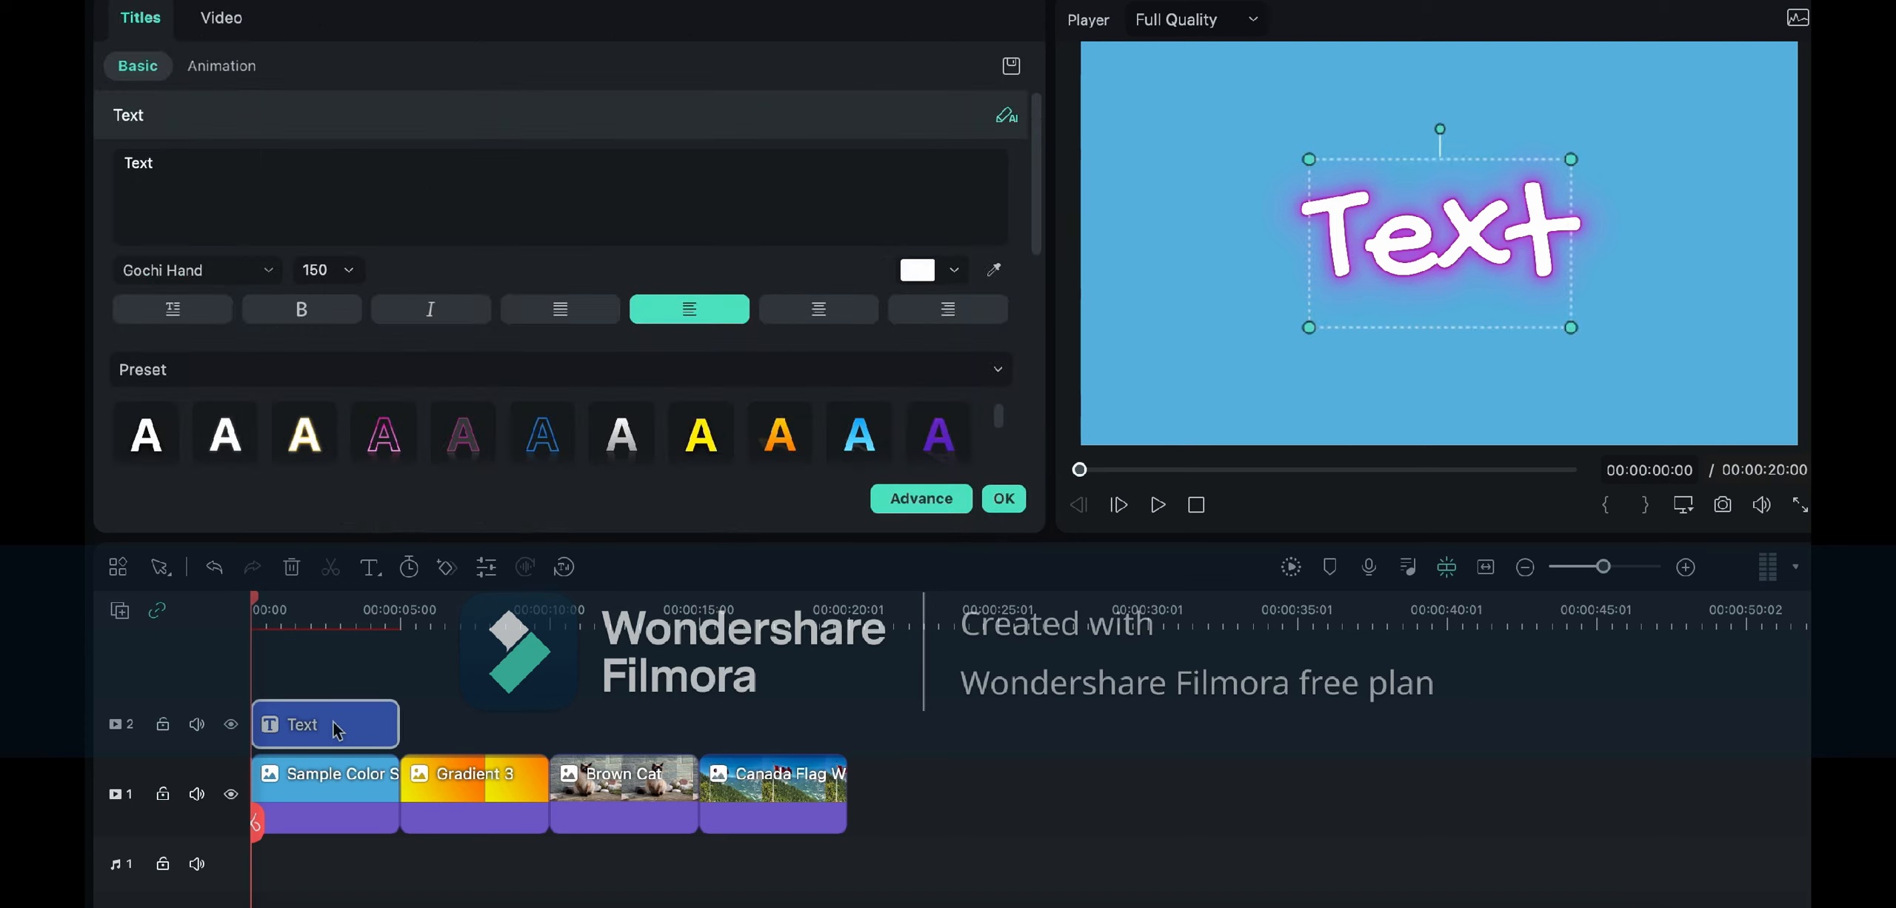
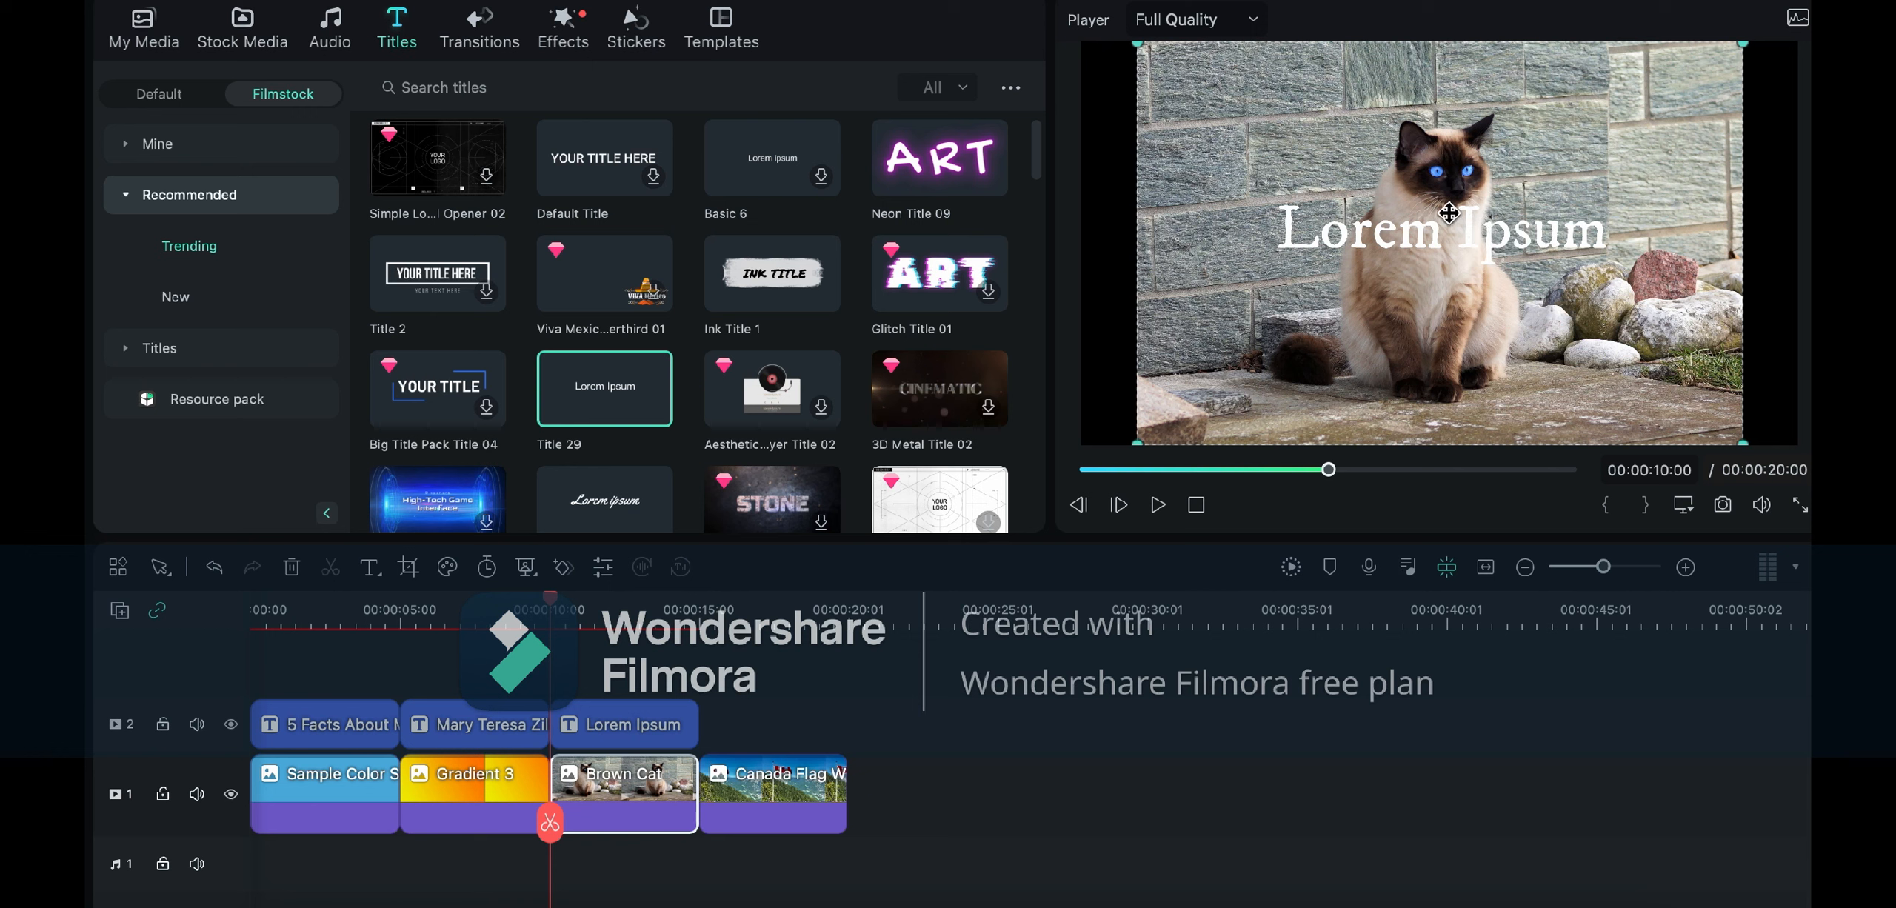
Step: Undo adding the Lorem Ipsum title above the Brown Cat clip and select the Ink Title 1 preset
click(214, 567)
scroll(838, 339, down, 1)
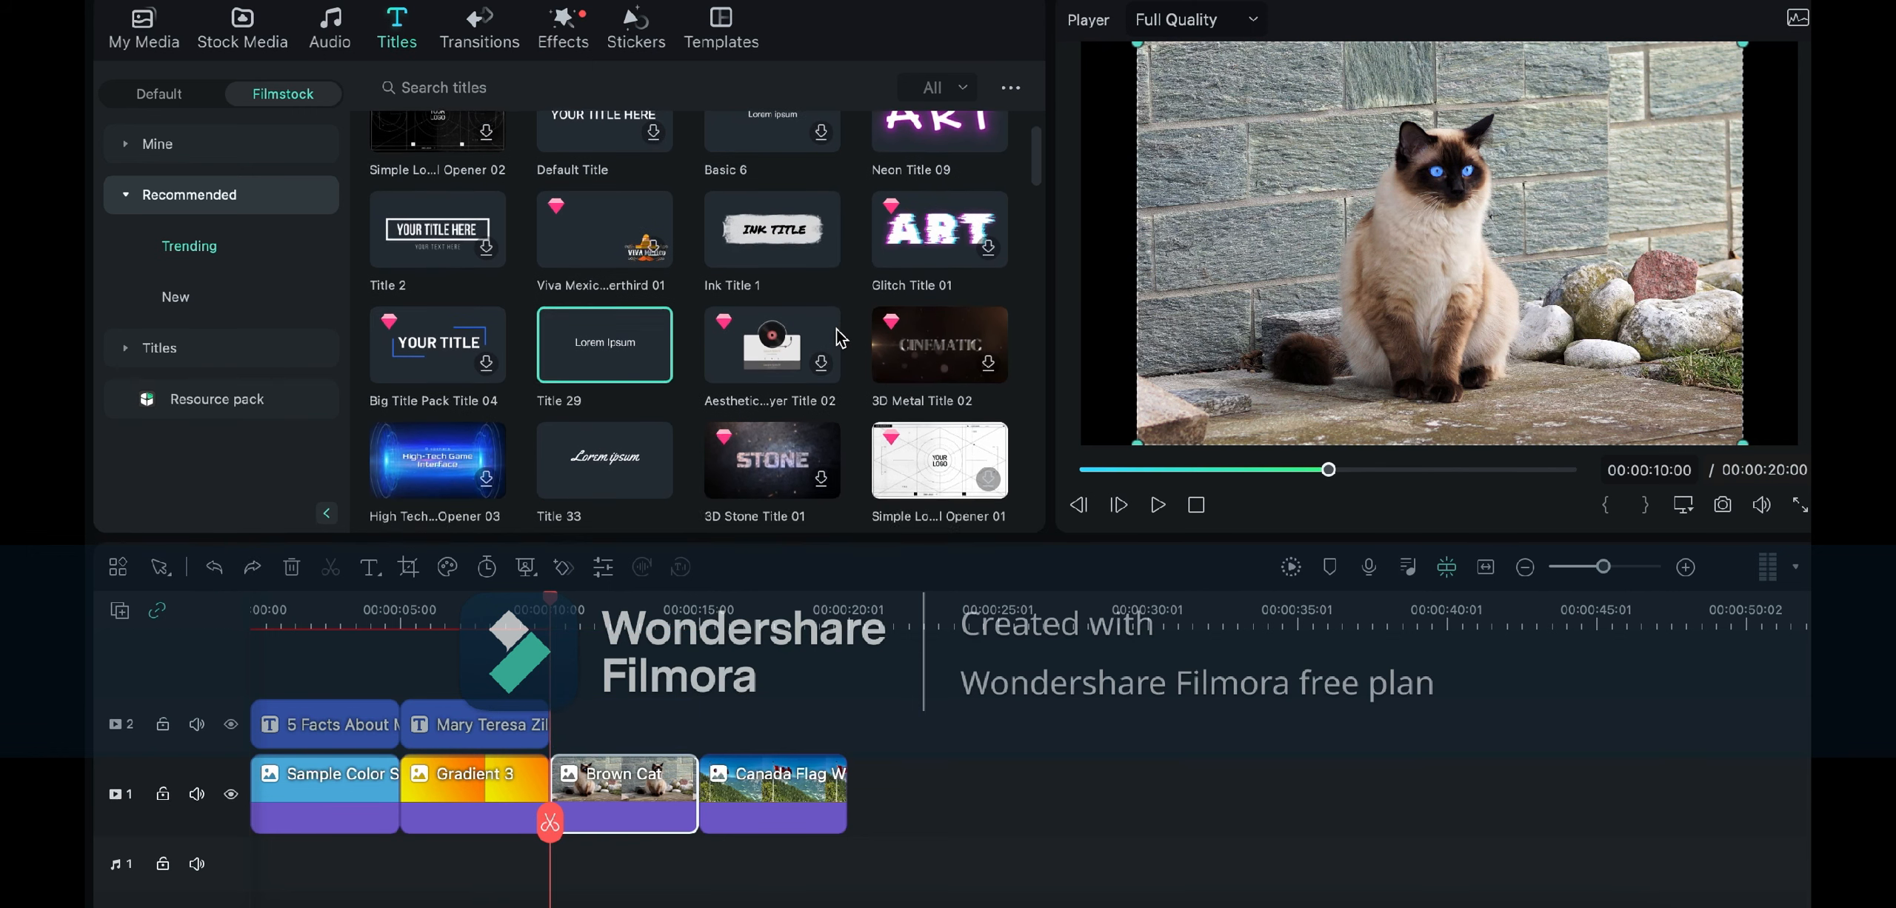
click(784, 239)
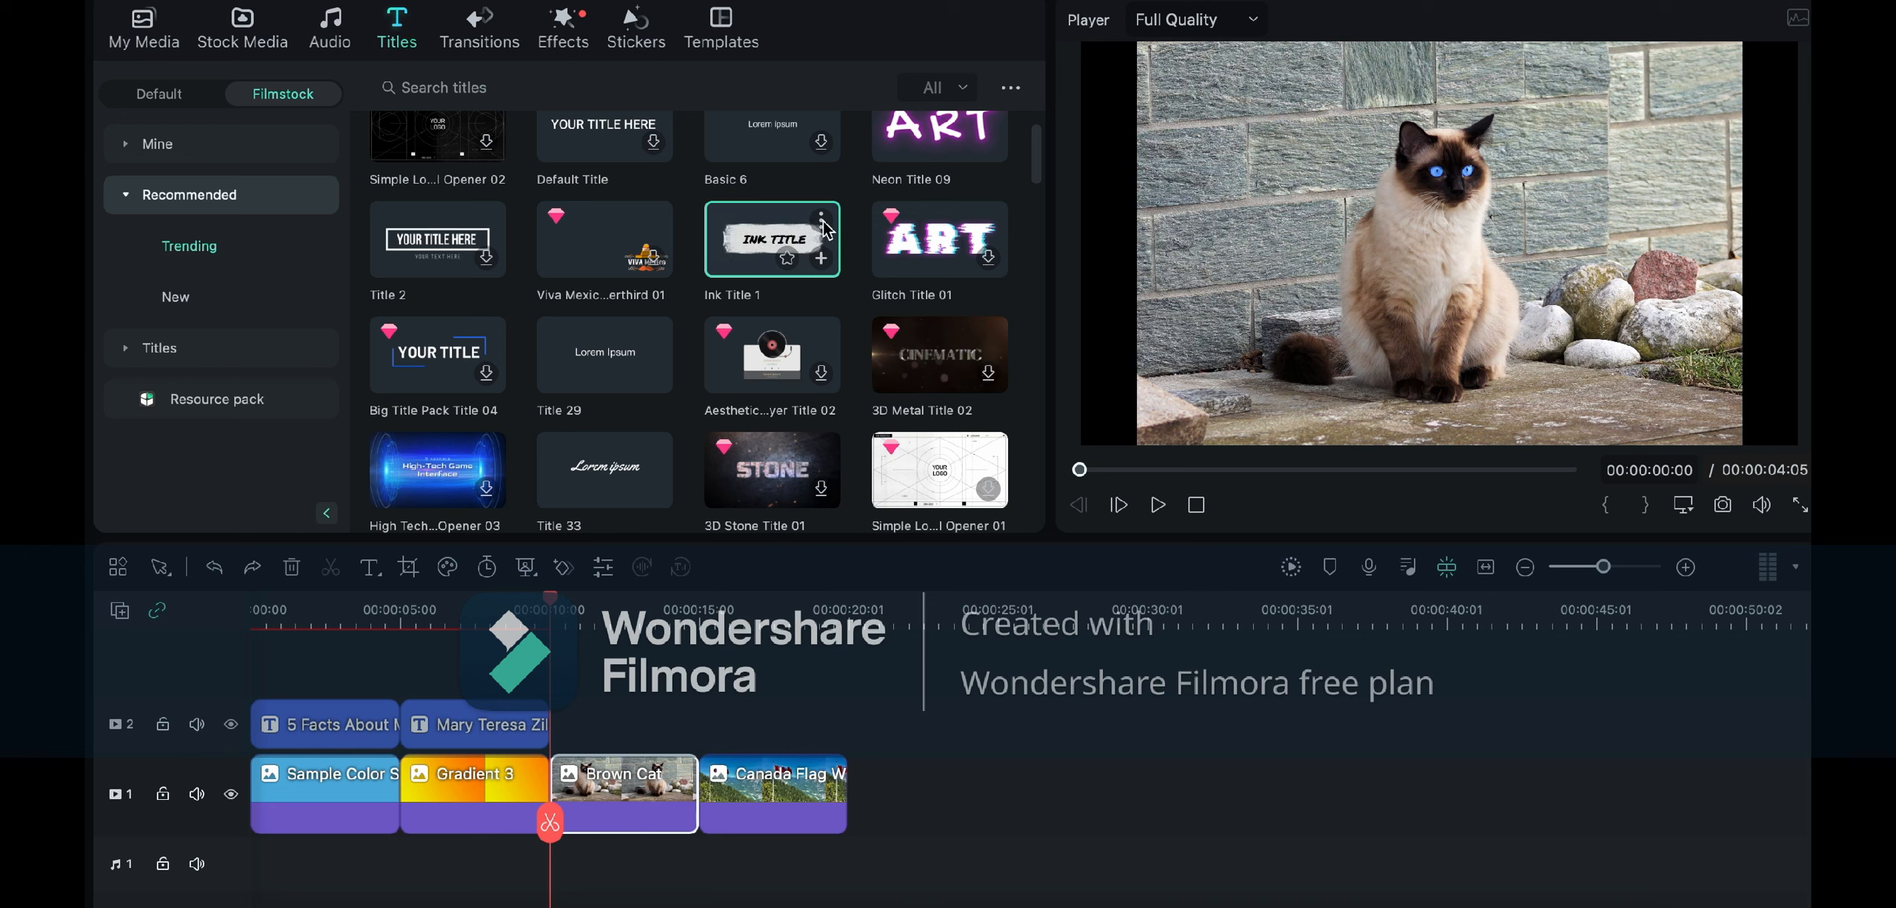
Step: Look through the trending title presets for a style that suits the Brown Cat clip
scroll(830, 241, down, 5)
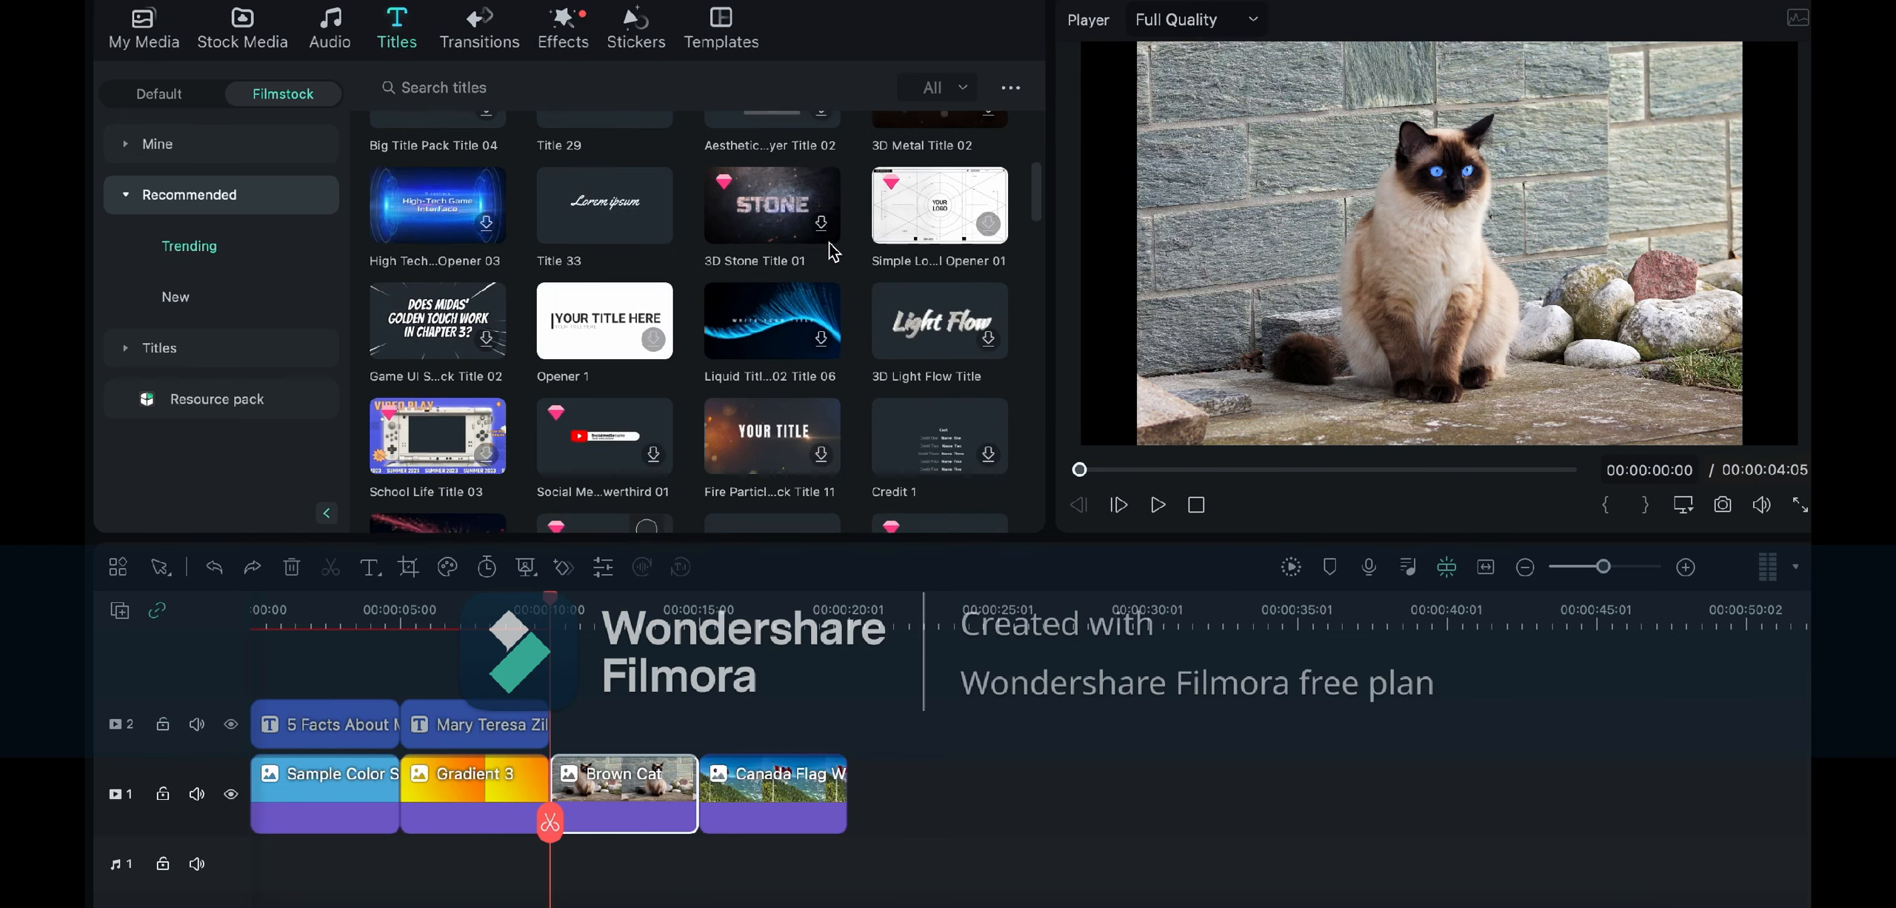
scroll(833, 251, down, 2)
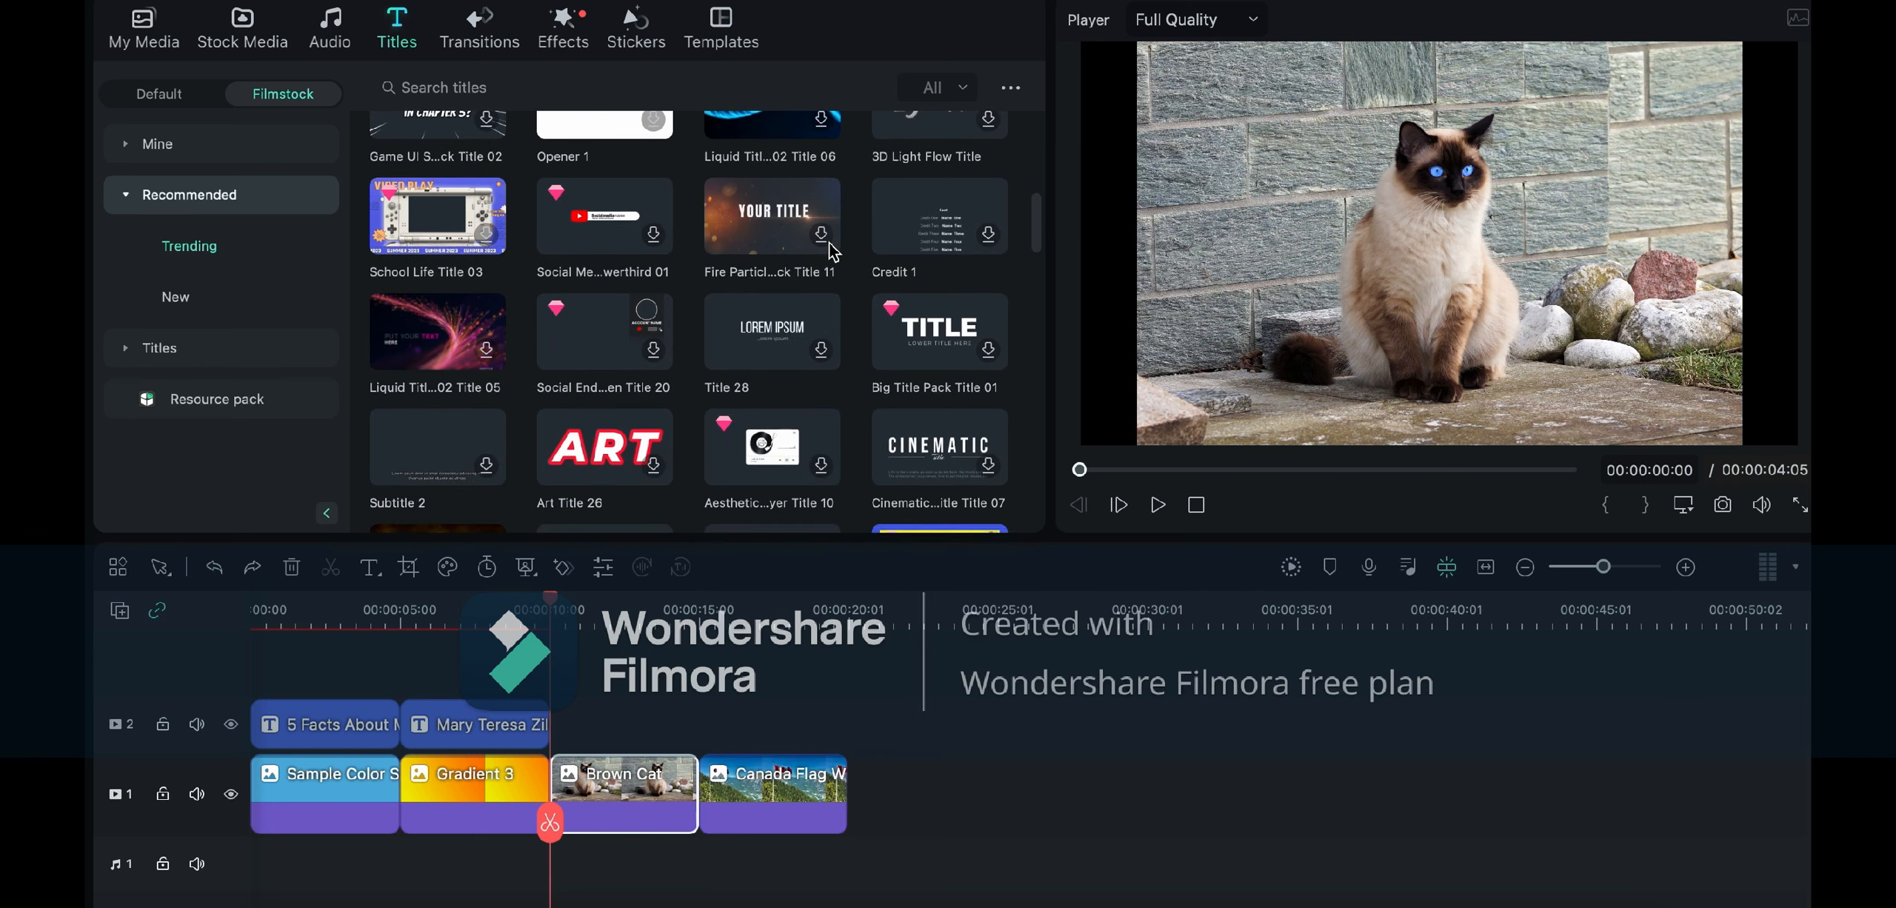
scroll(834, 252, down, 2)
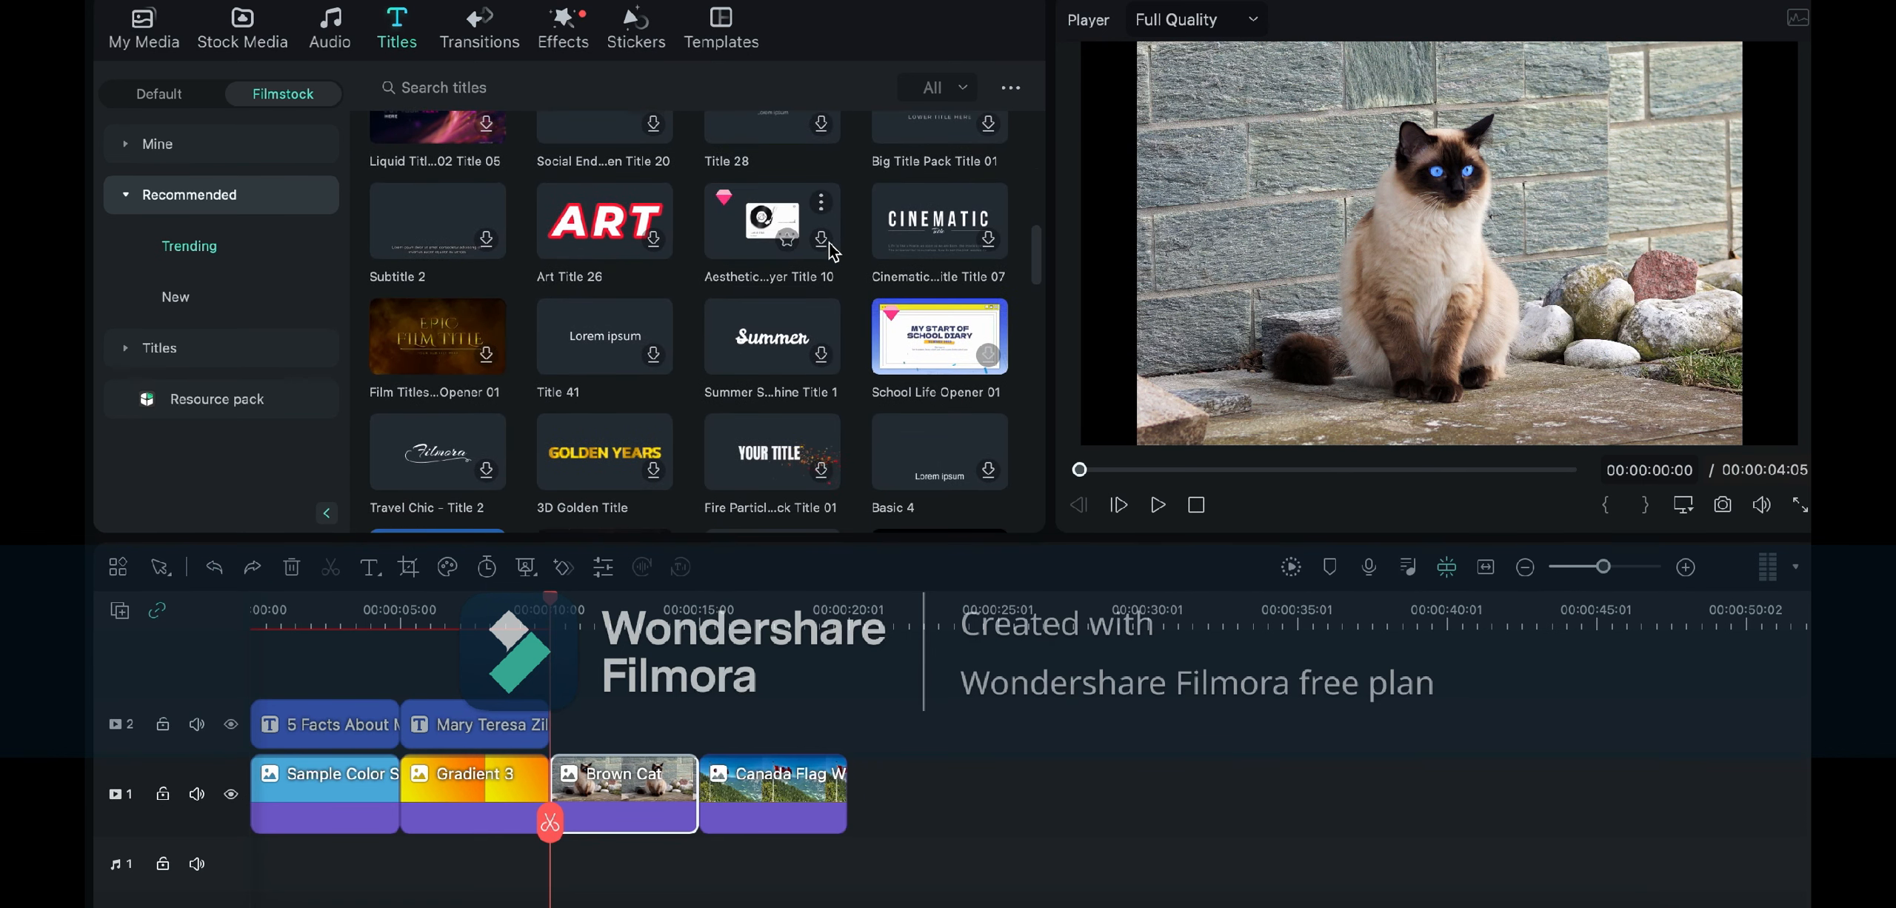
scroll(834, 252, down, 3)
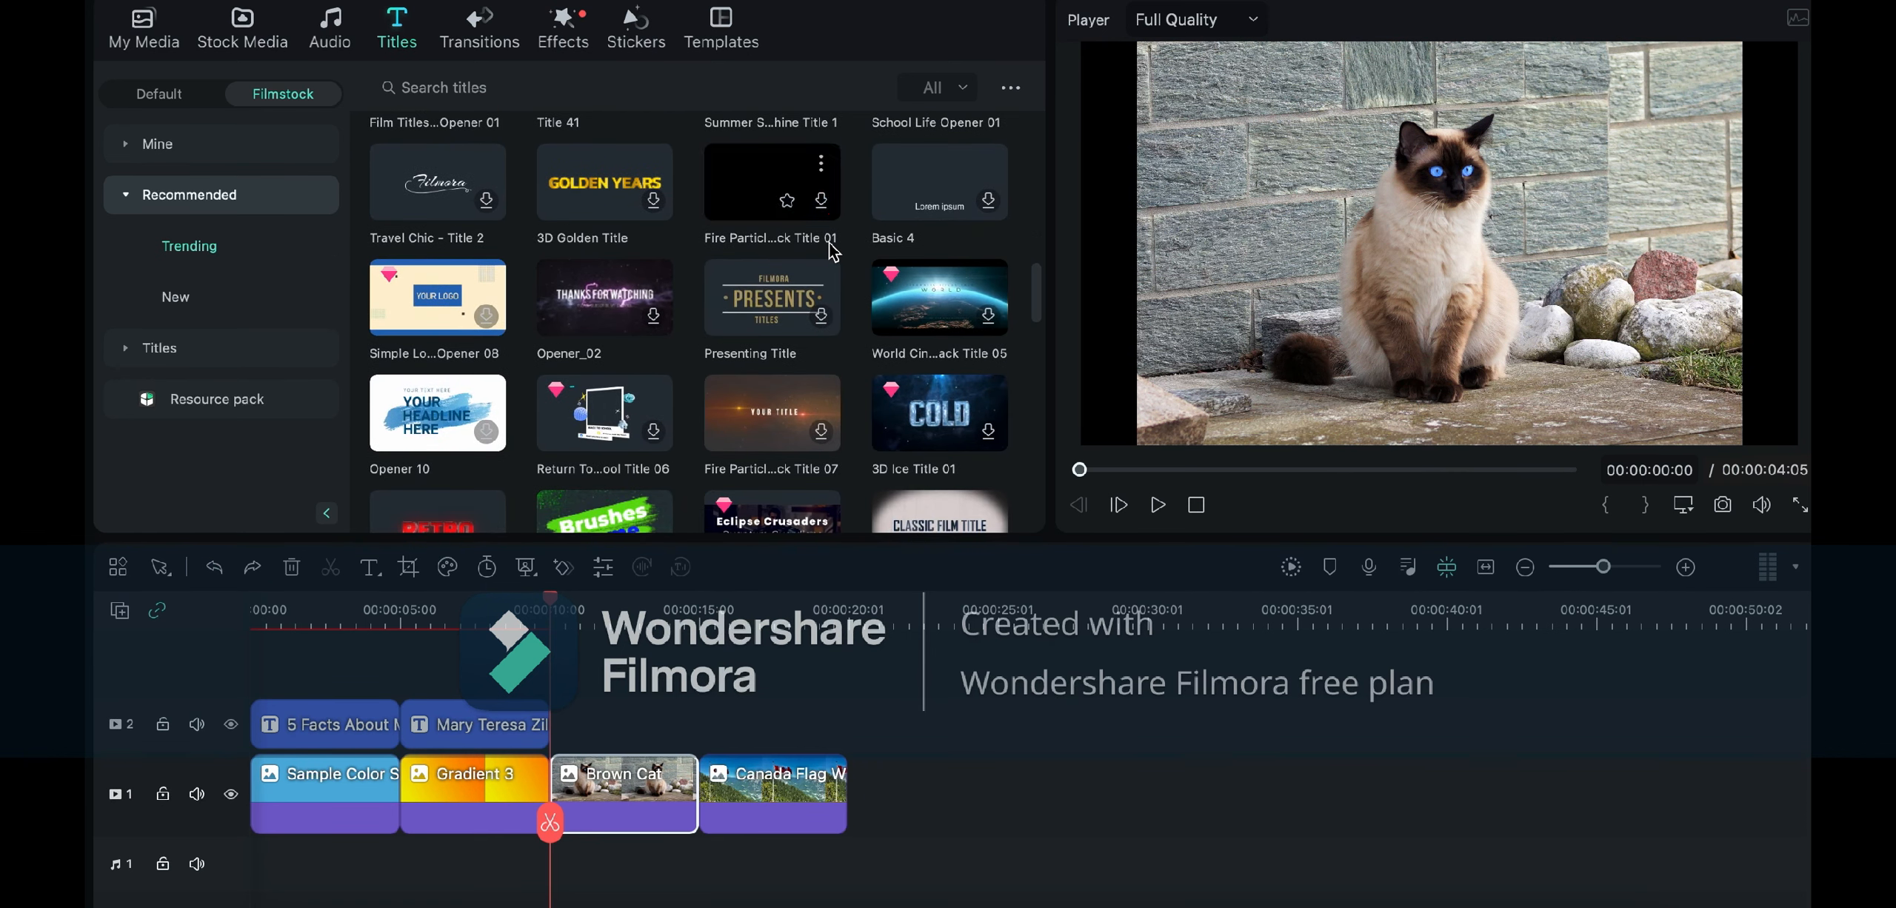
scroll(833, 251, down, 4)
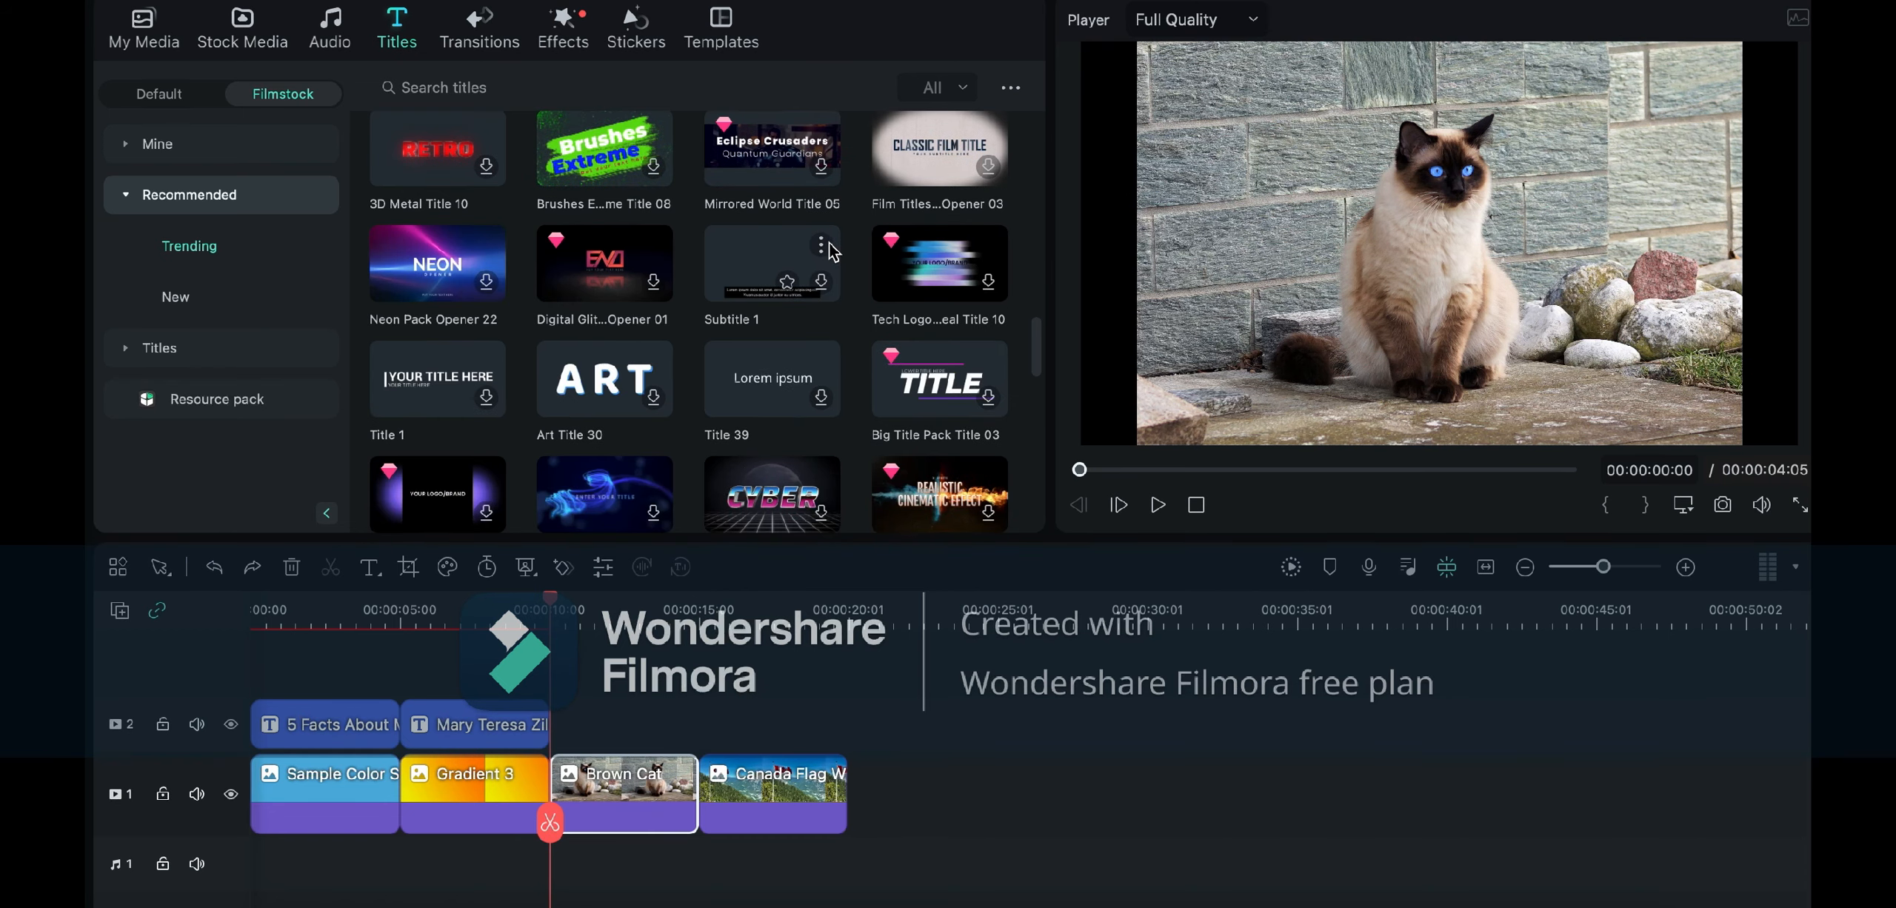
scroll(833, 252, down, 4)
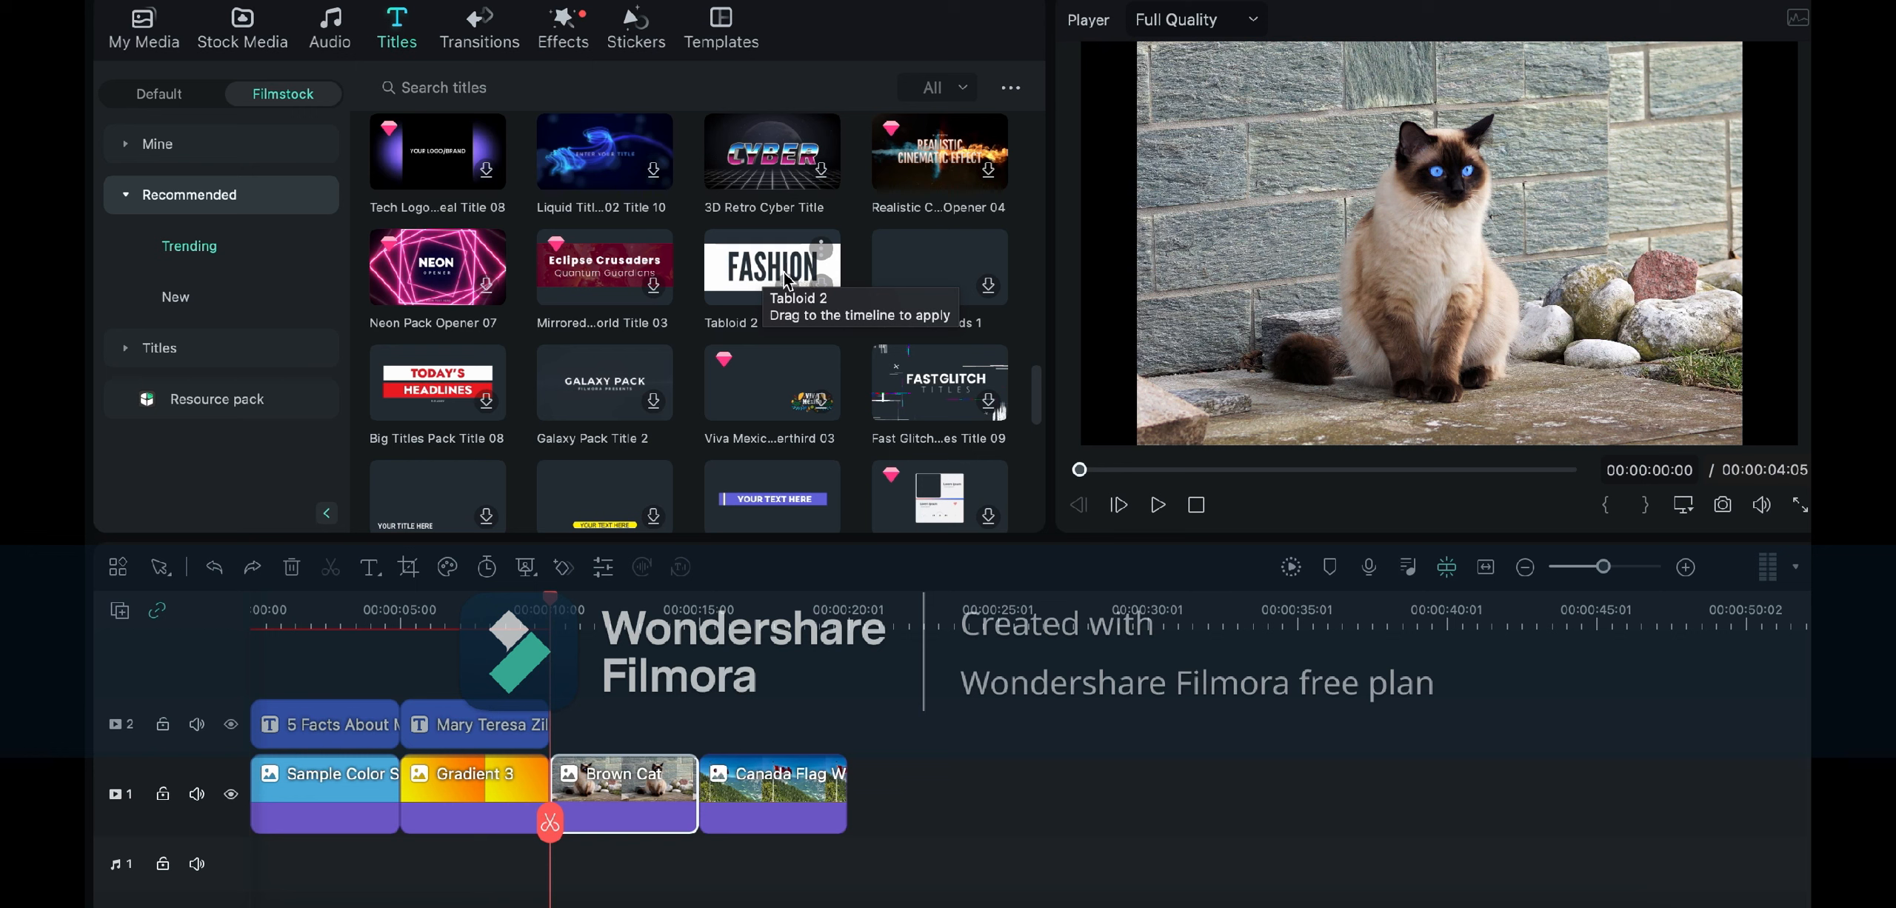
scroll(778, 280, down, 3)
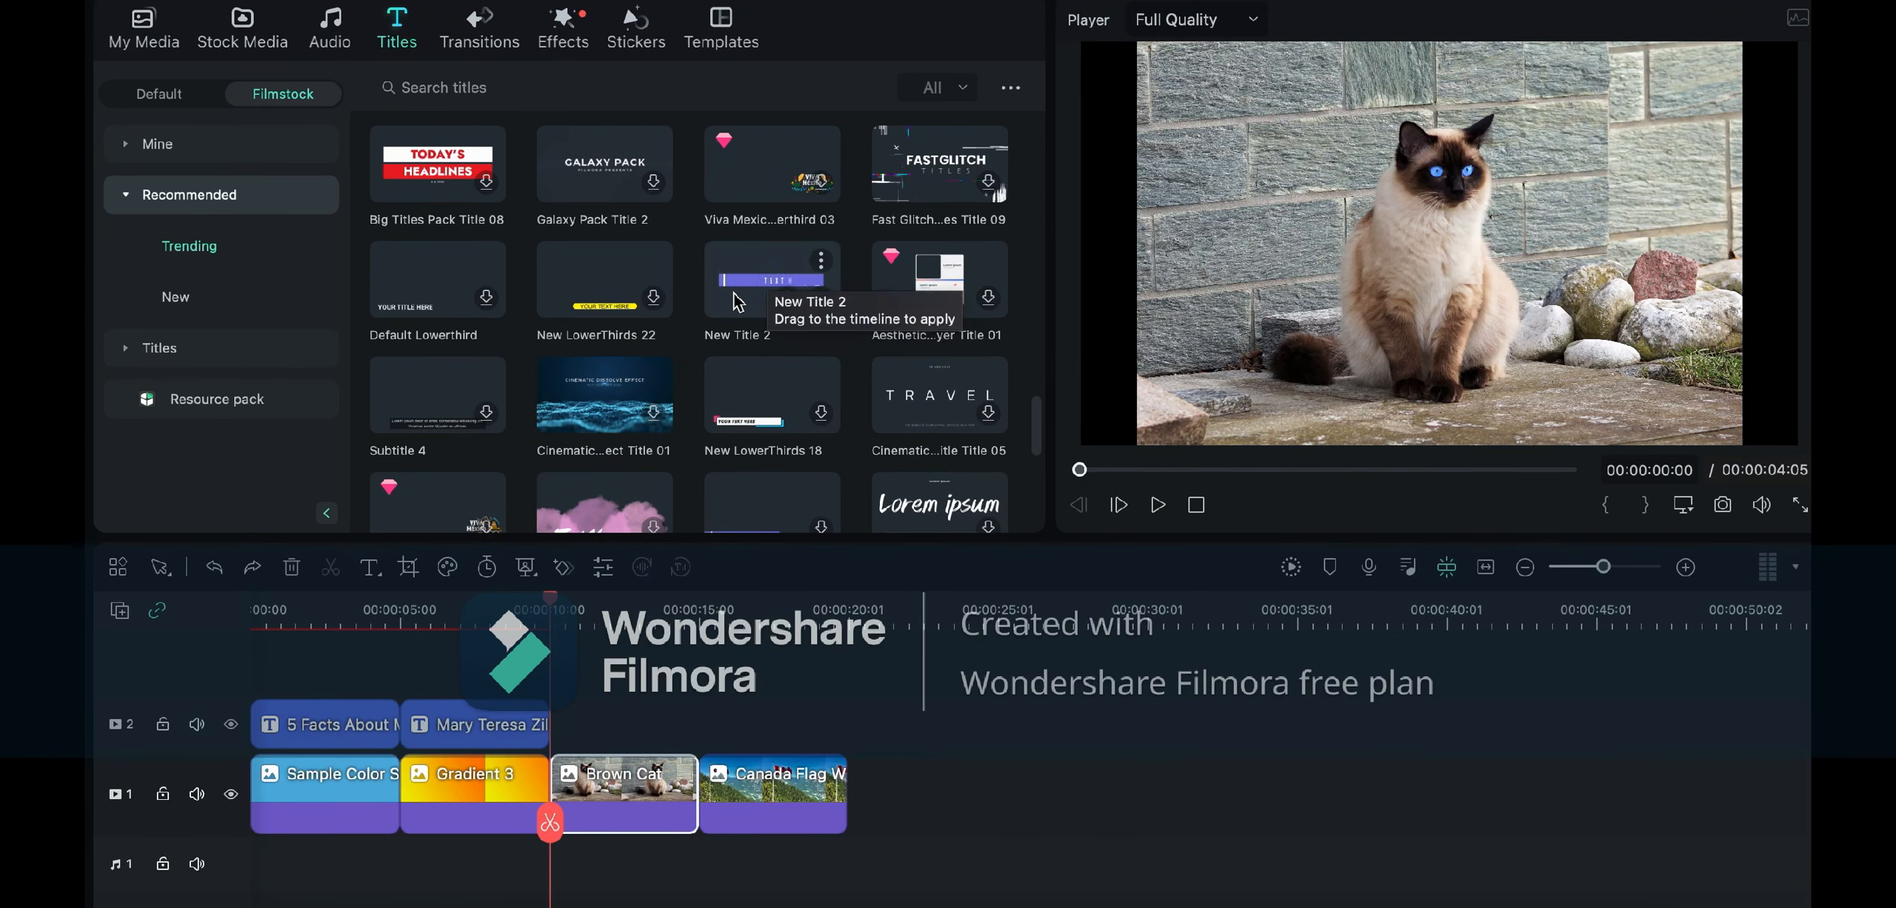
scroll(748, 294, down, 1)
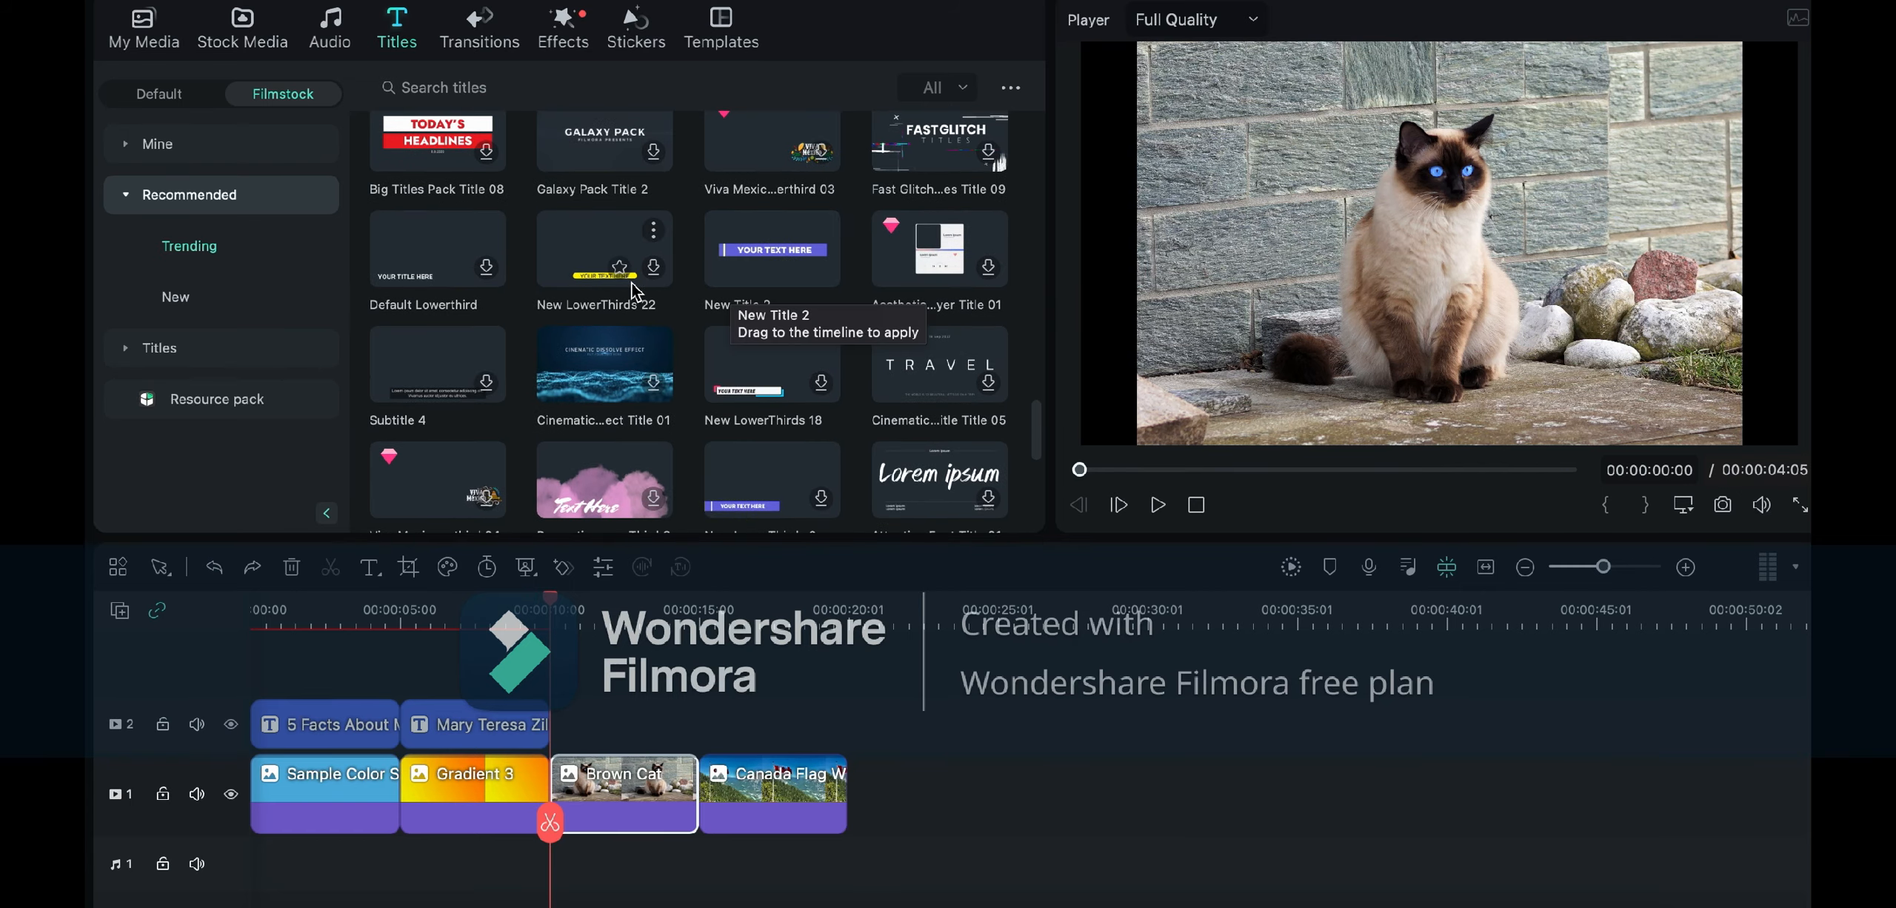
scroll(845, 356, down, 3)
scroll(844, 356, down, 3)
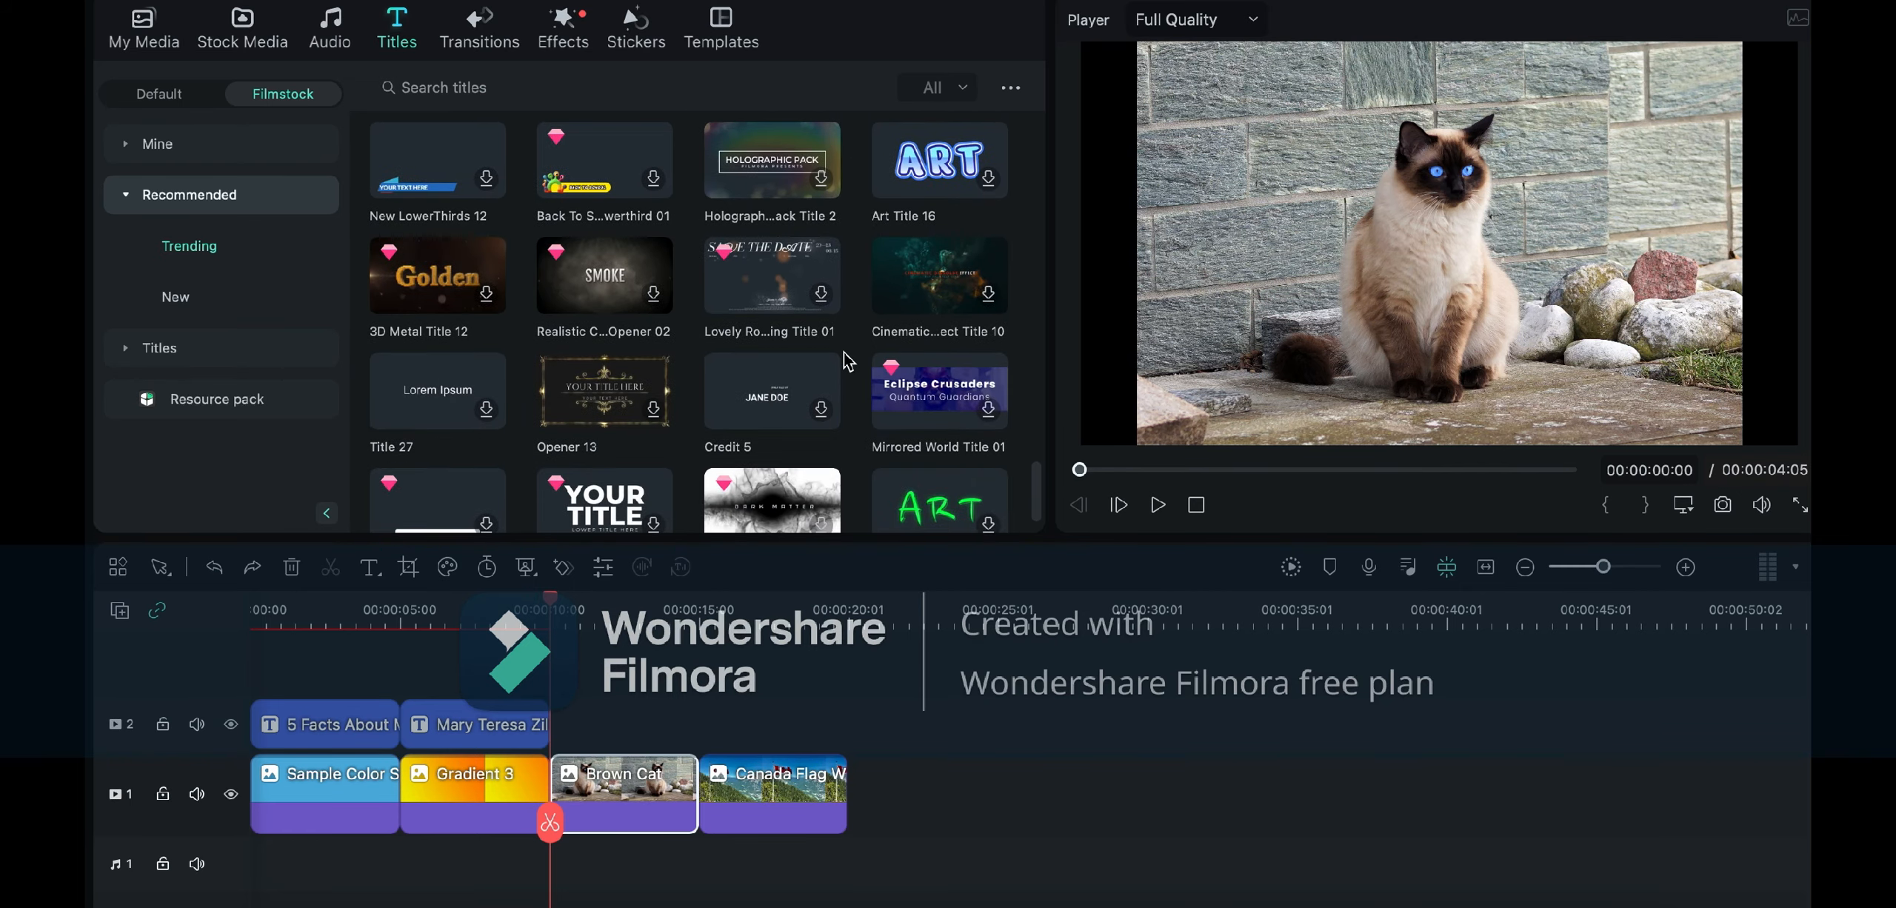
scroll(844, 355, up, 13)
scroll(847, 361, up, 10)
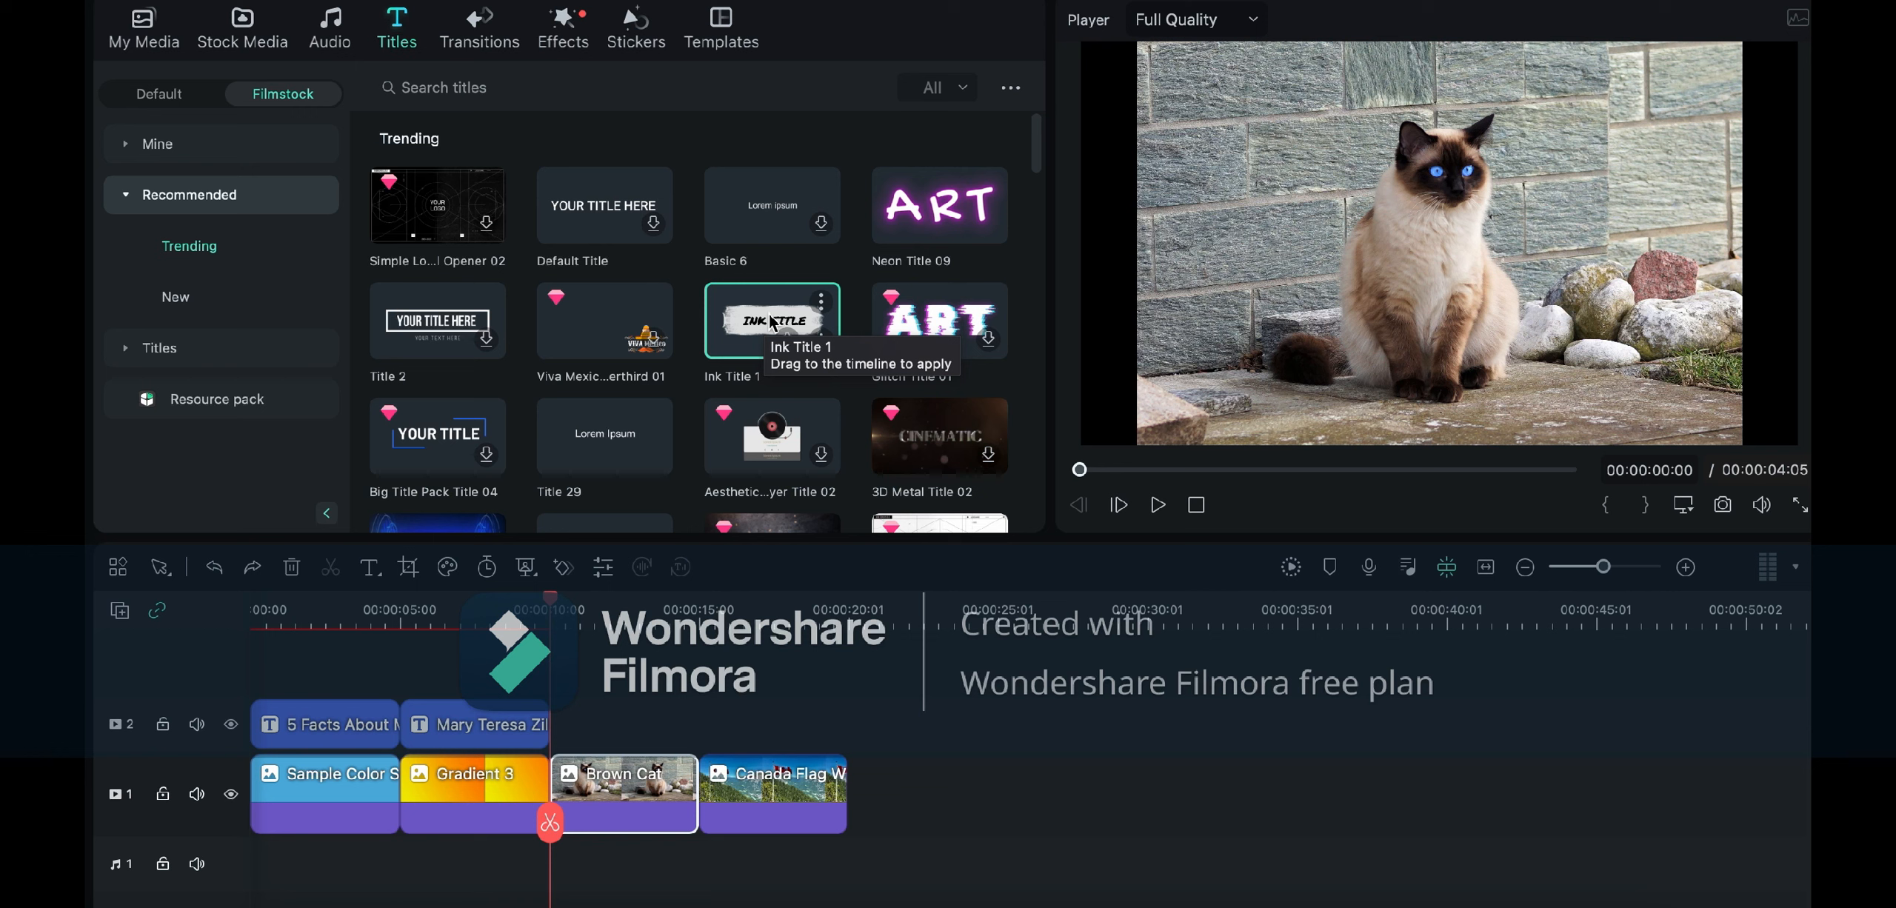
Step: Place Ink Title 1 on the title track above the Brown Cat clip and clear its placeholder text
mouse_move(750, 314)
mouse_down()
mouse_move(661, 524)
mouse_move(637, 722)
mouse_move(722, 394)
mouse_move(651, 715)
mouse_move(554, 719)
mouse_up()
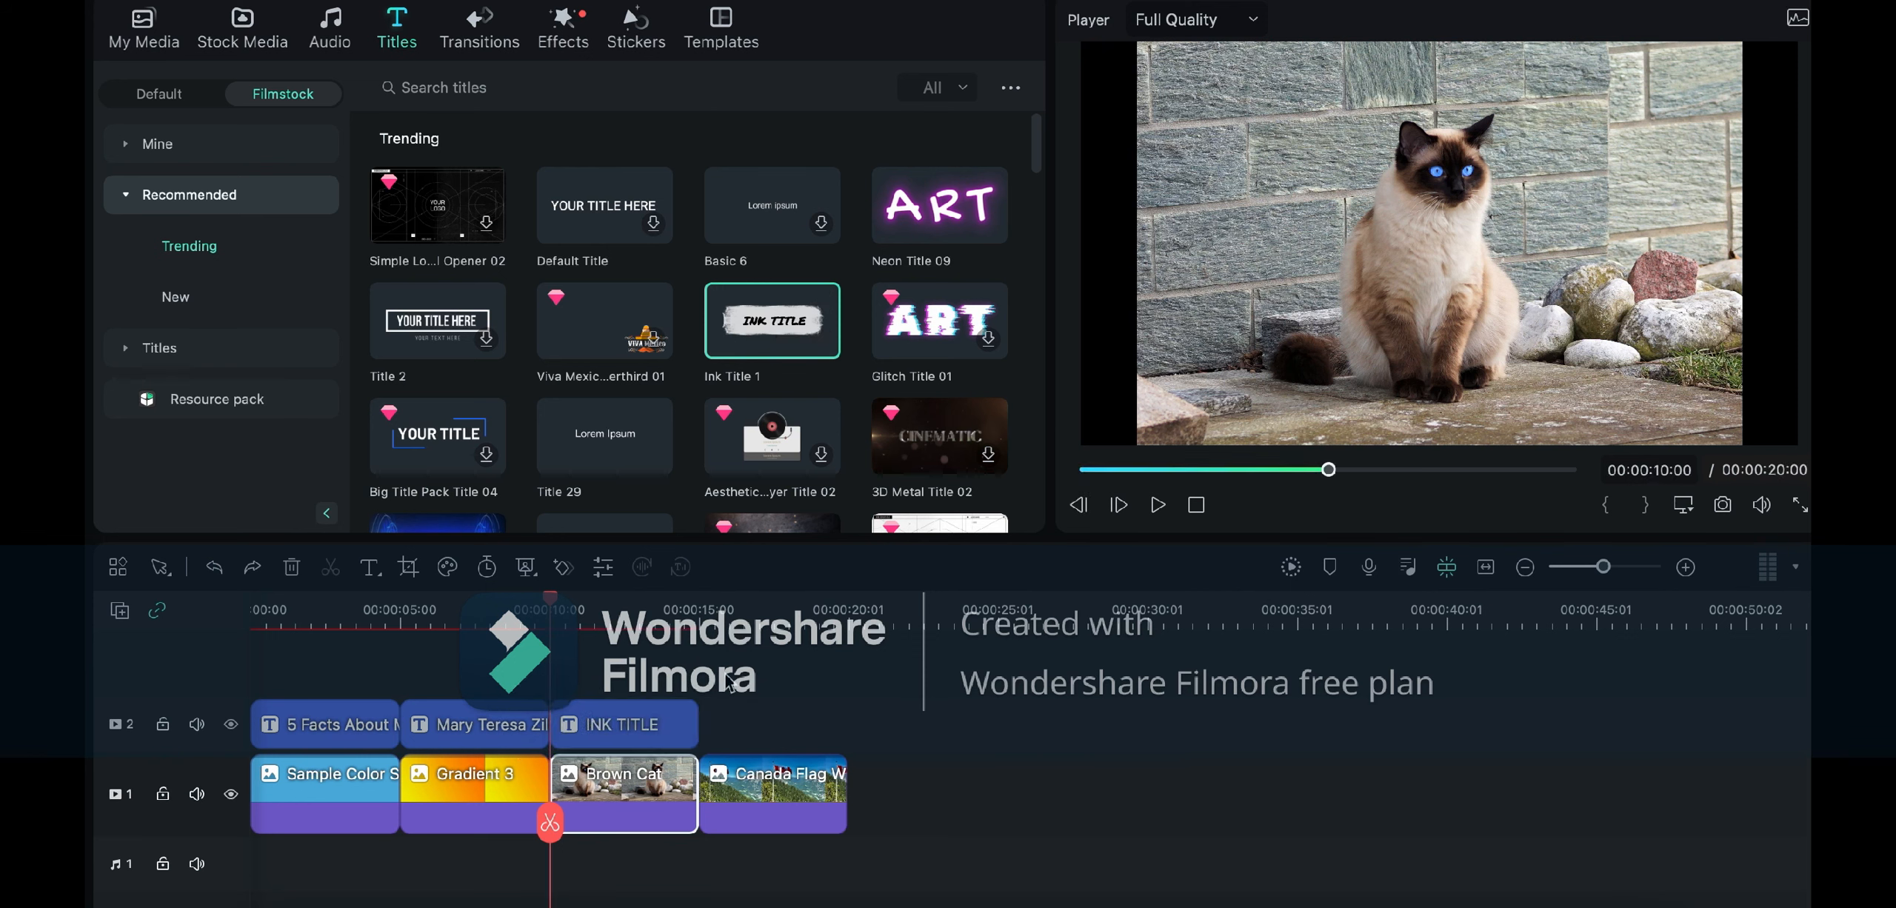
double_click(621, 725)
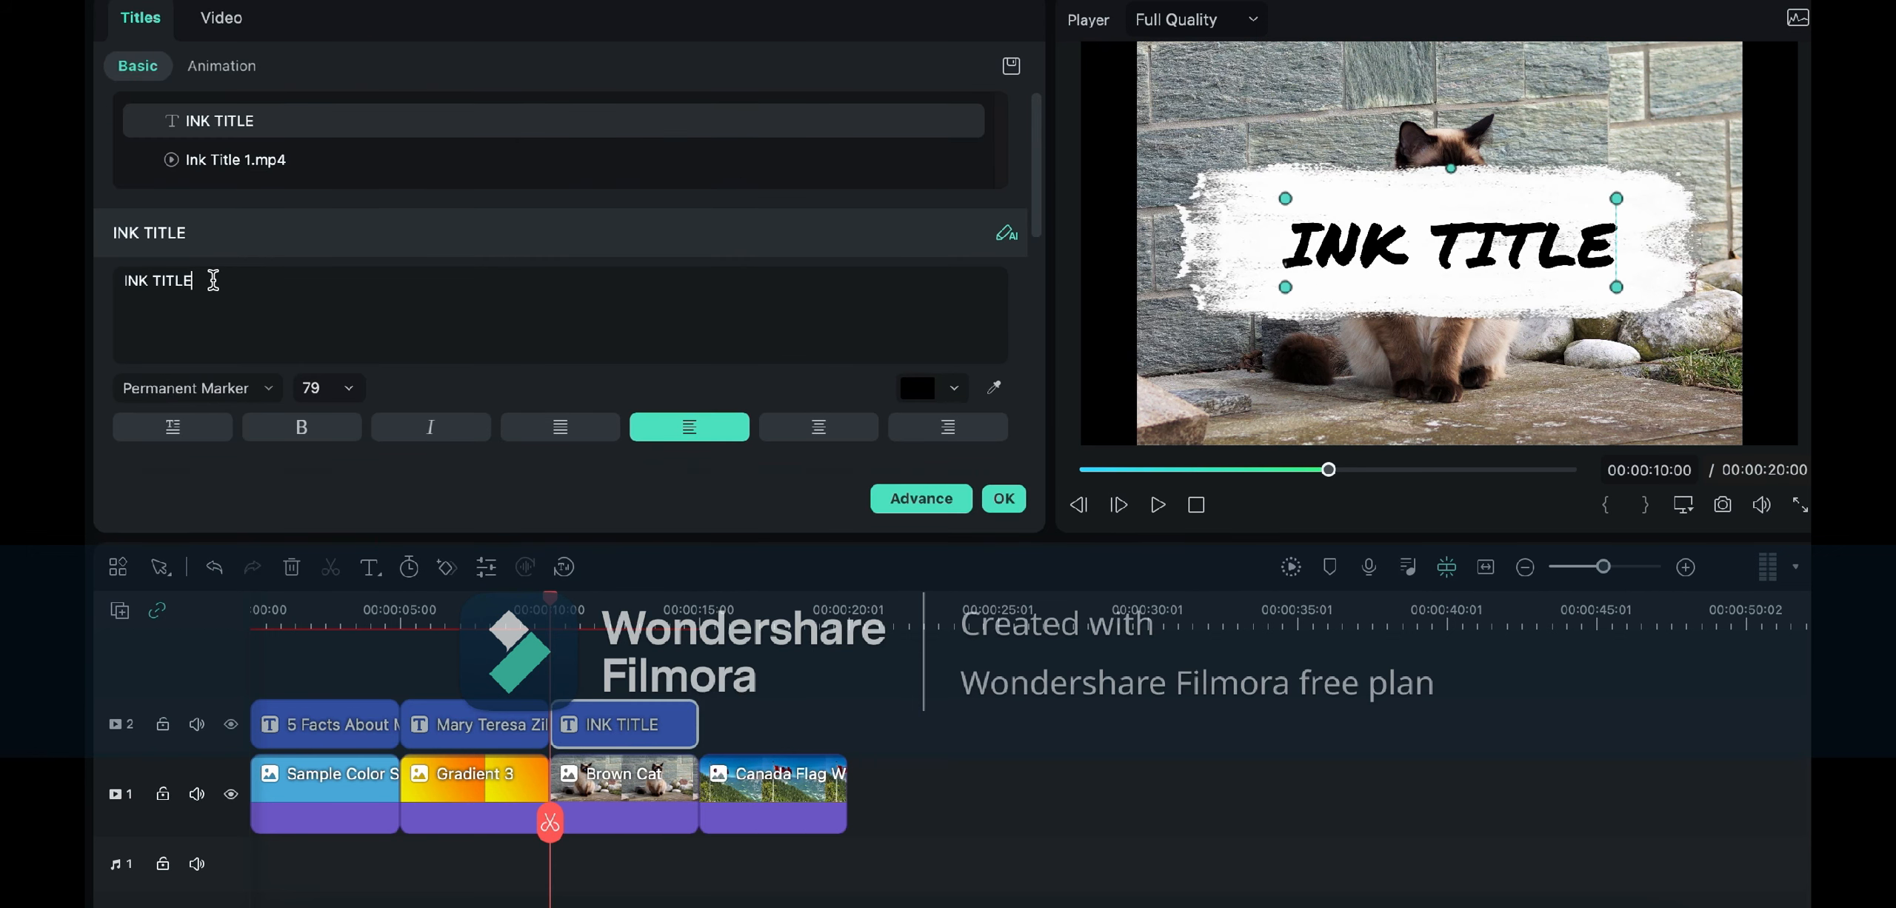
key(BackSpace)
key(BackSpace)
key(BackSpace)
key(BackSpace)
key(BackSpace)
key(BackSpace)
key(BackSpace)
key(BackSpace)
key(BackSpace)
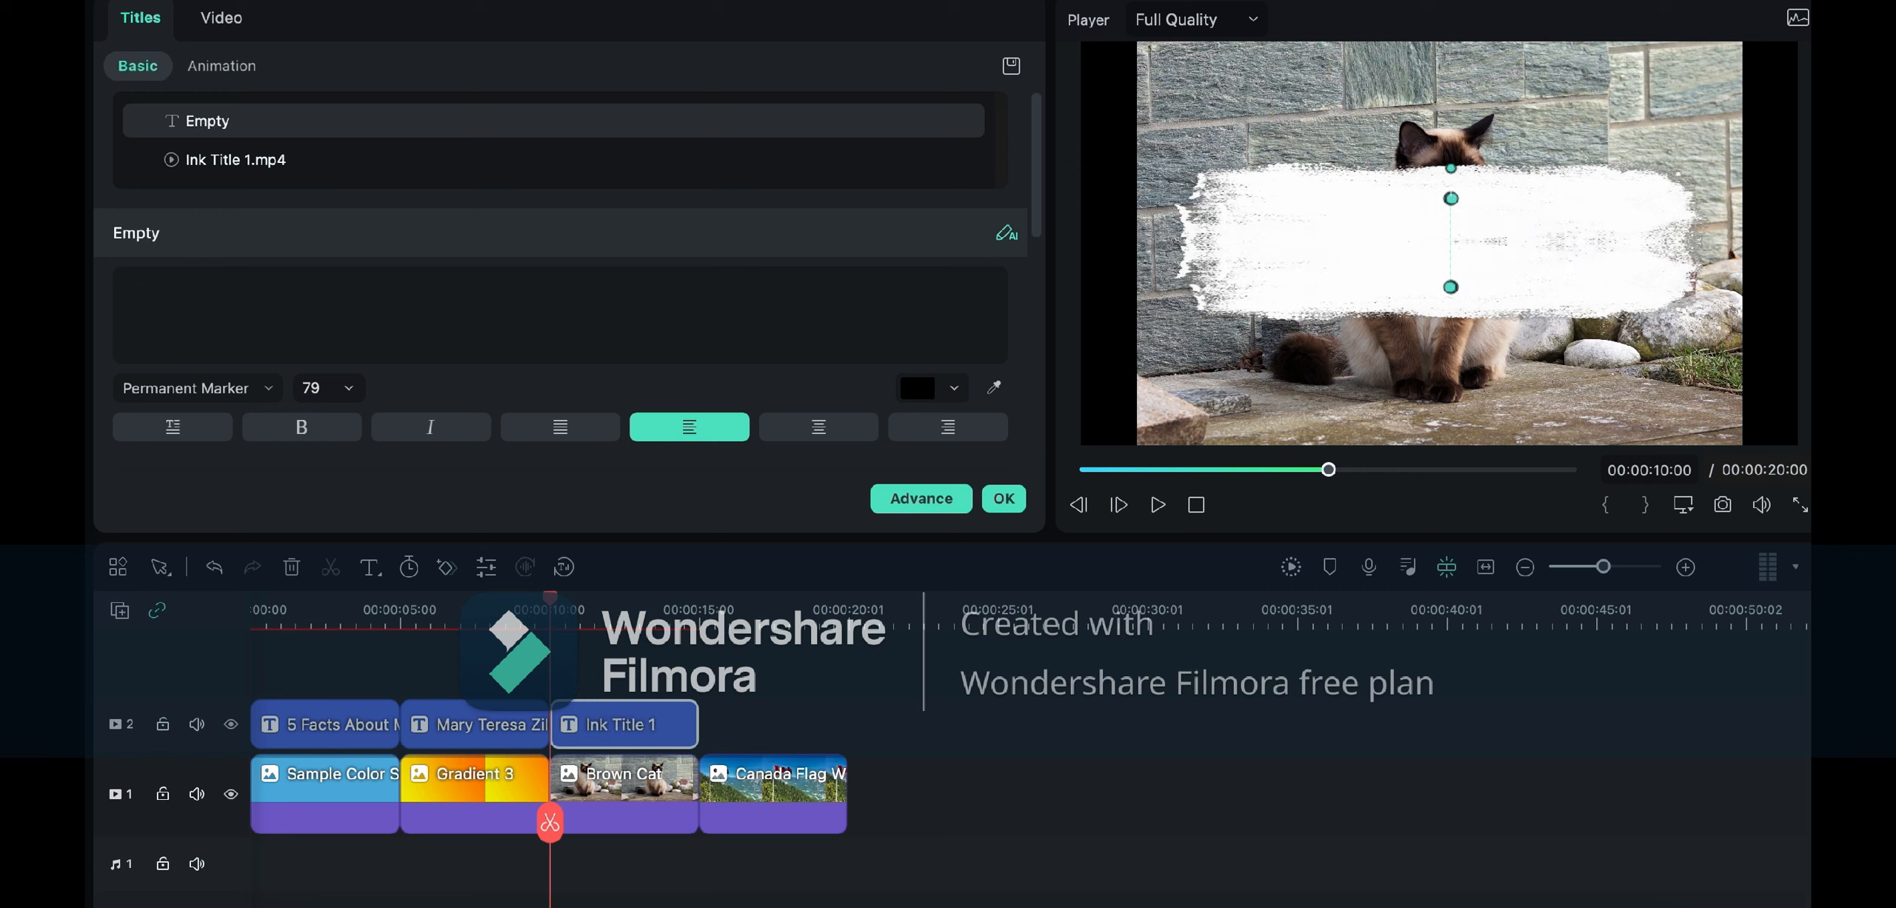
Step: Enter "Fact #1" as the ink title's text with "I have a cat named Emerson" on a second line
text(Fact )
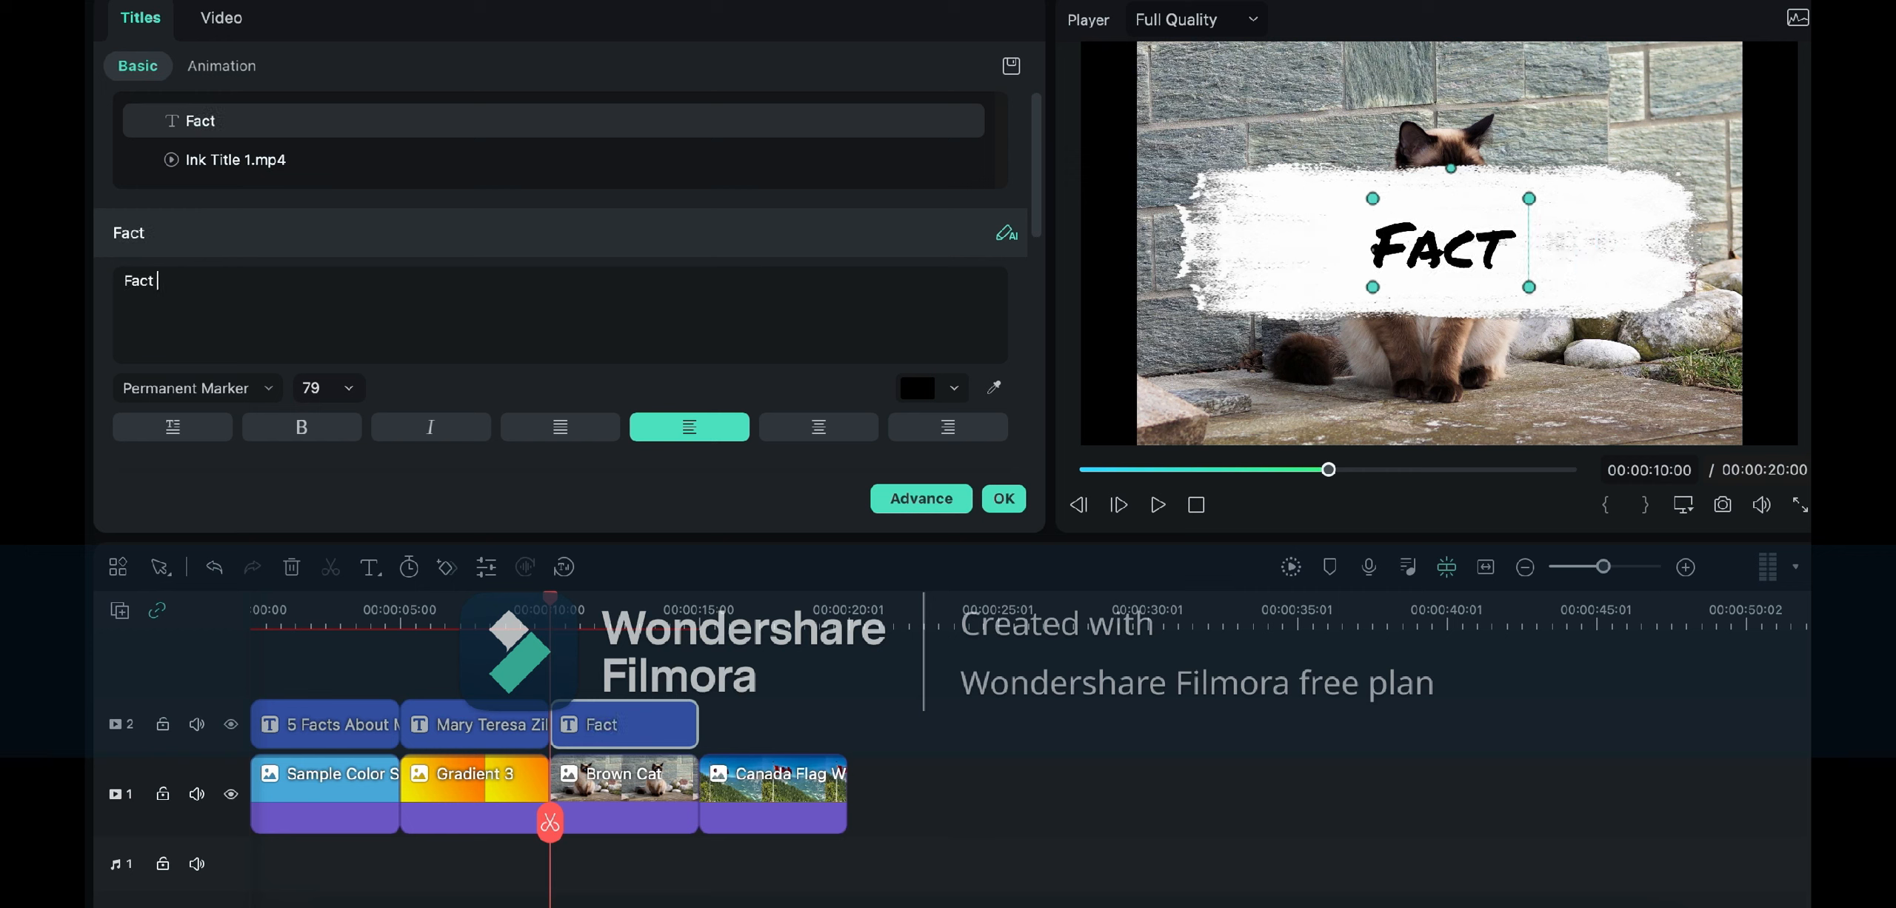
text(#1)
key(Return)
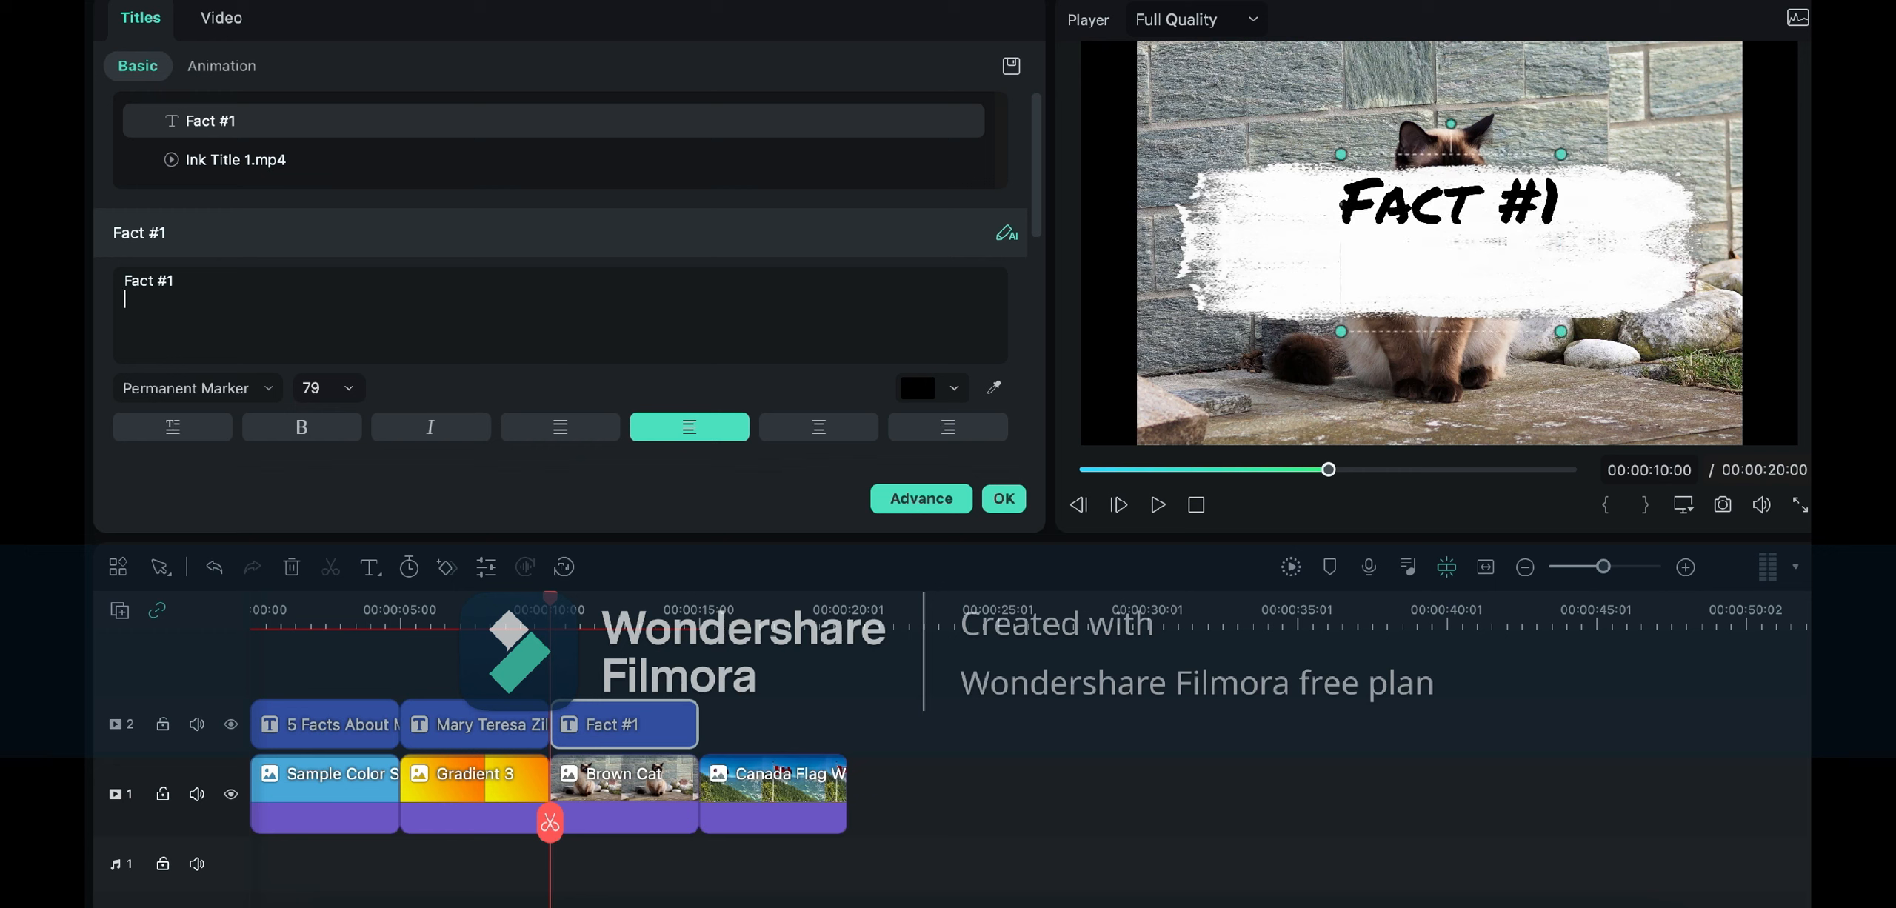
text(I have a ca)
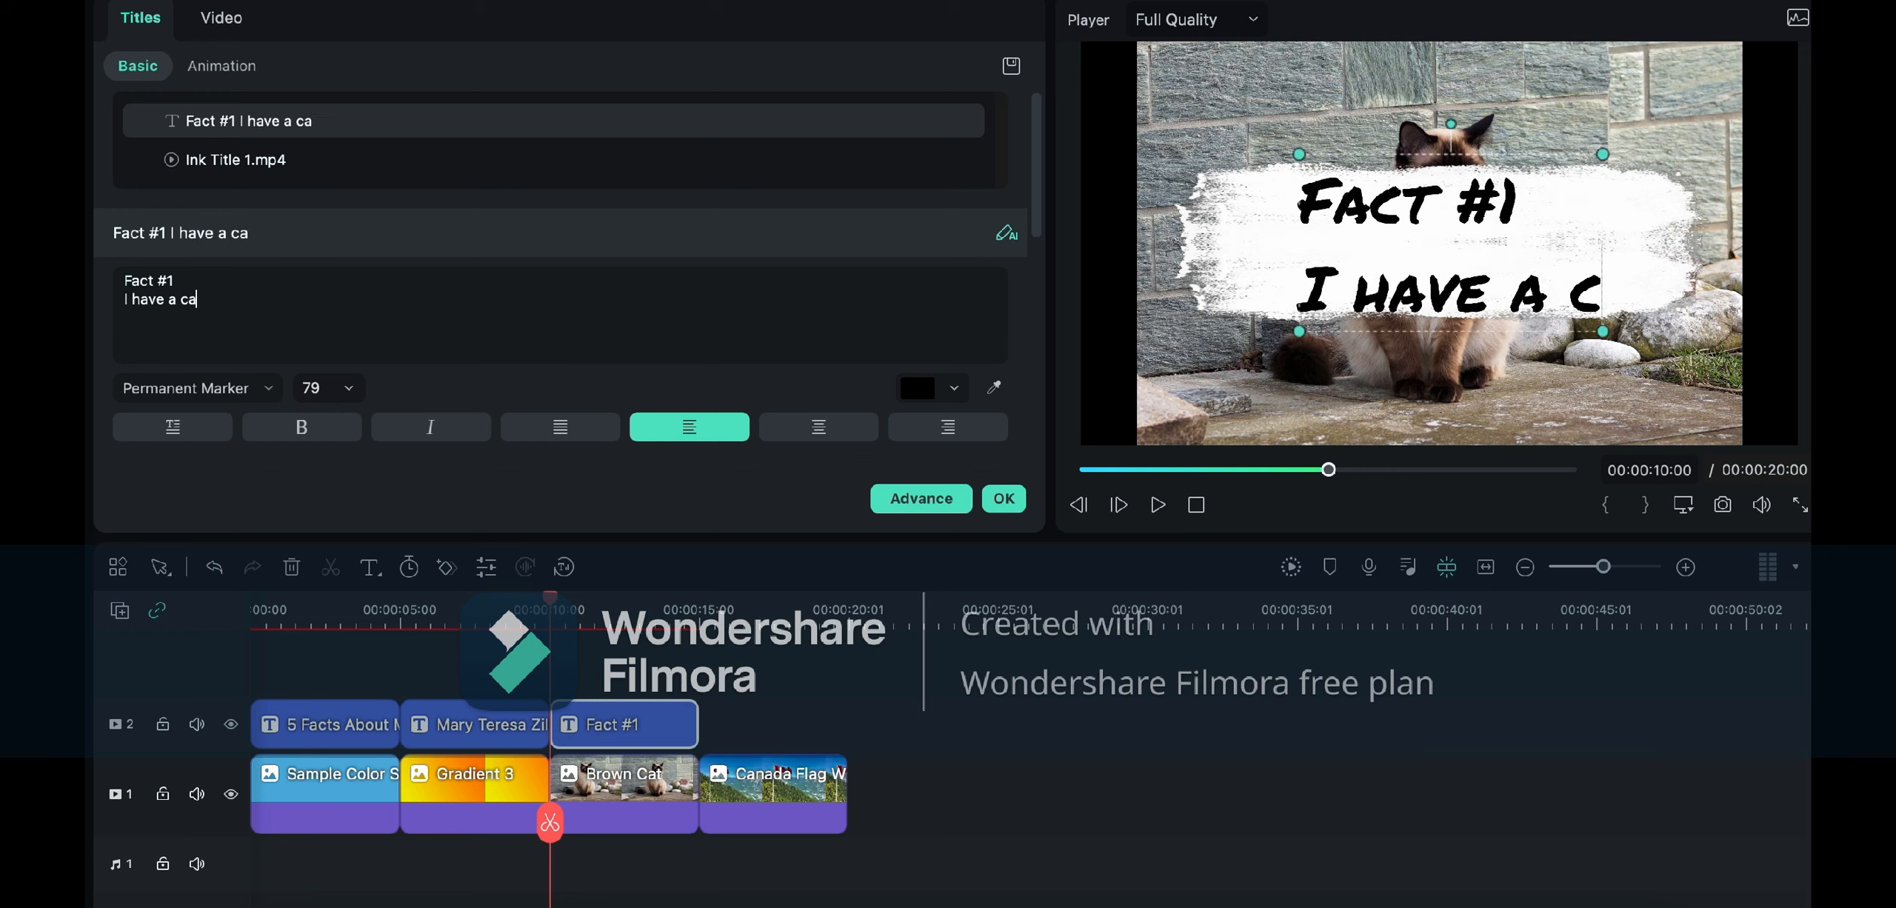
text(t named Emerson)
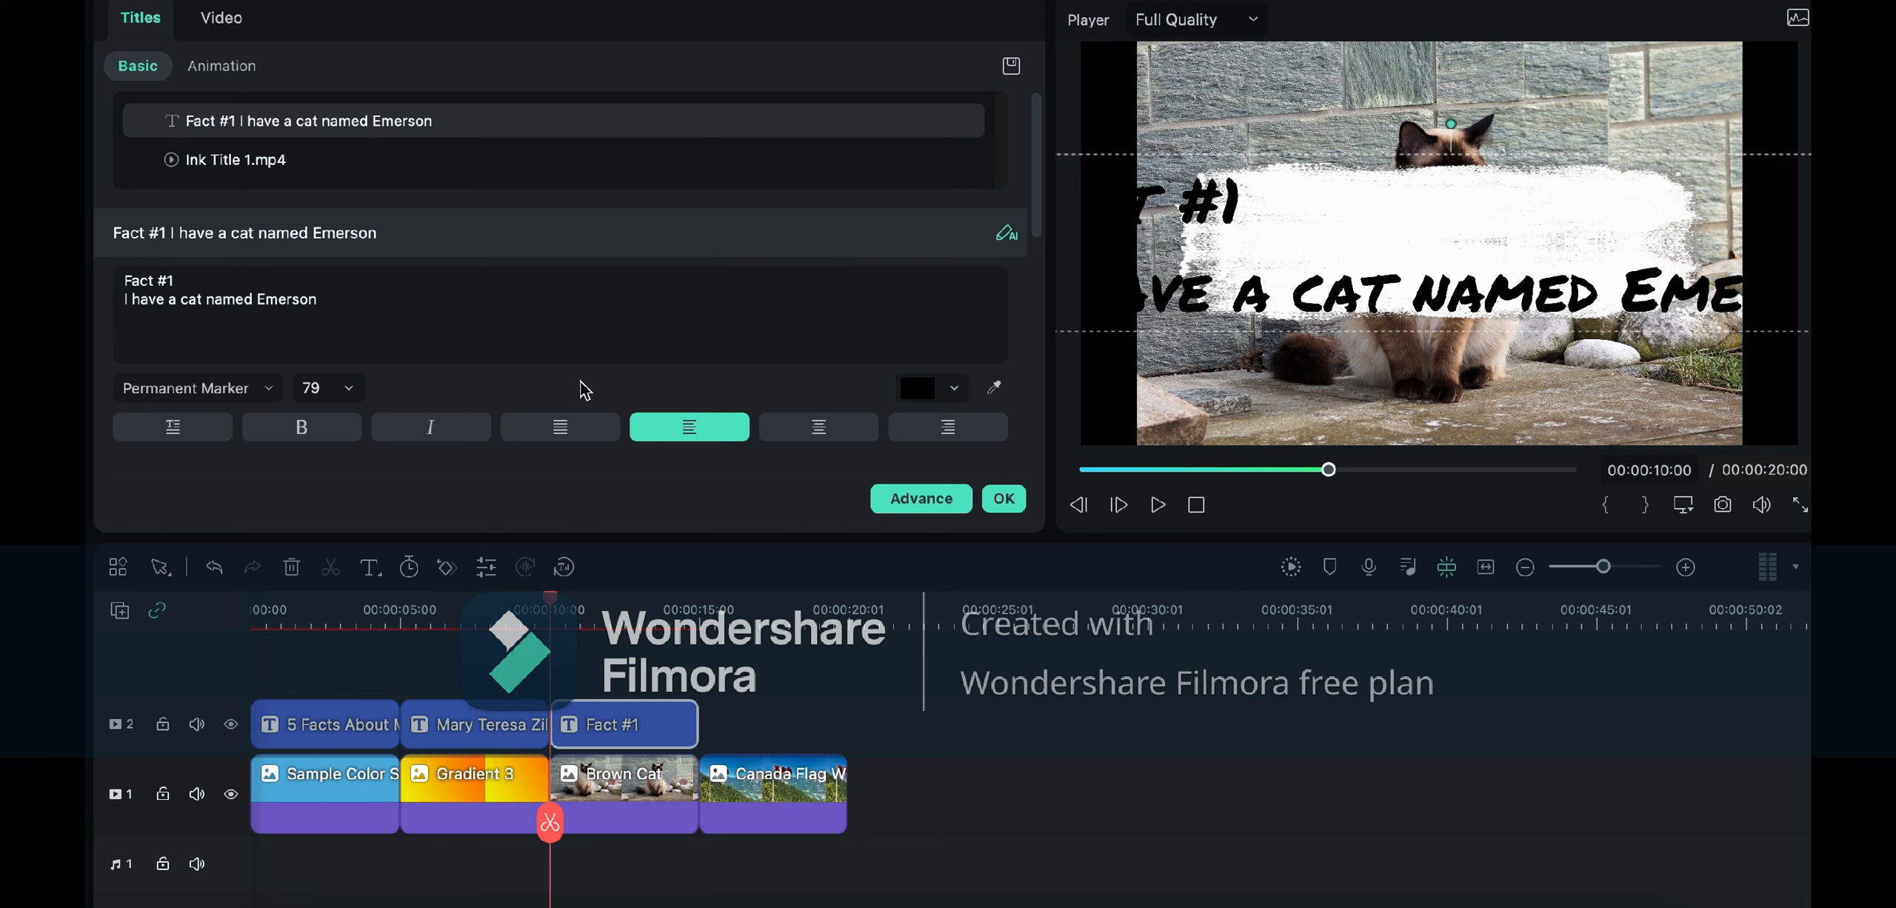
Step: Center the Fact #1 title's text and set its font size to 42
click(831, 433)
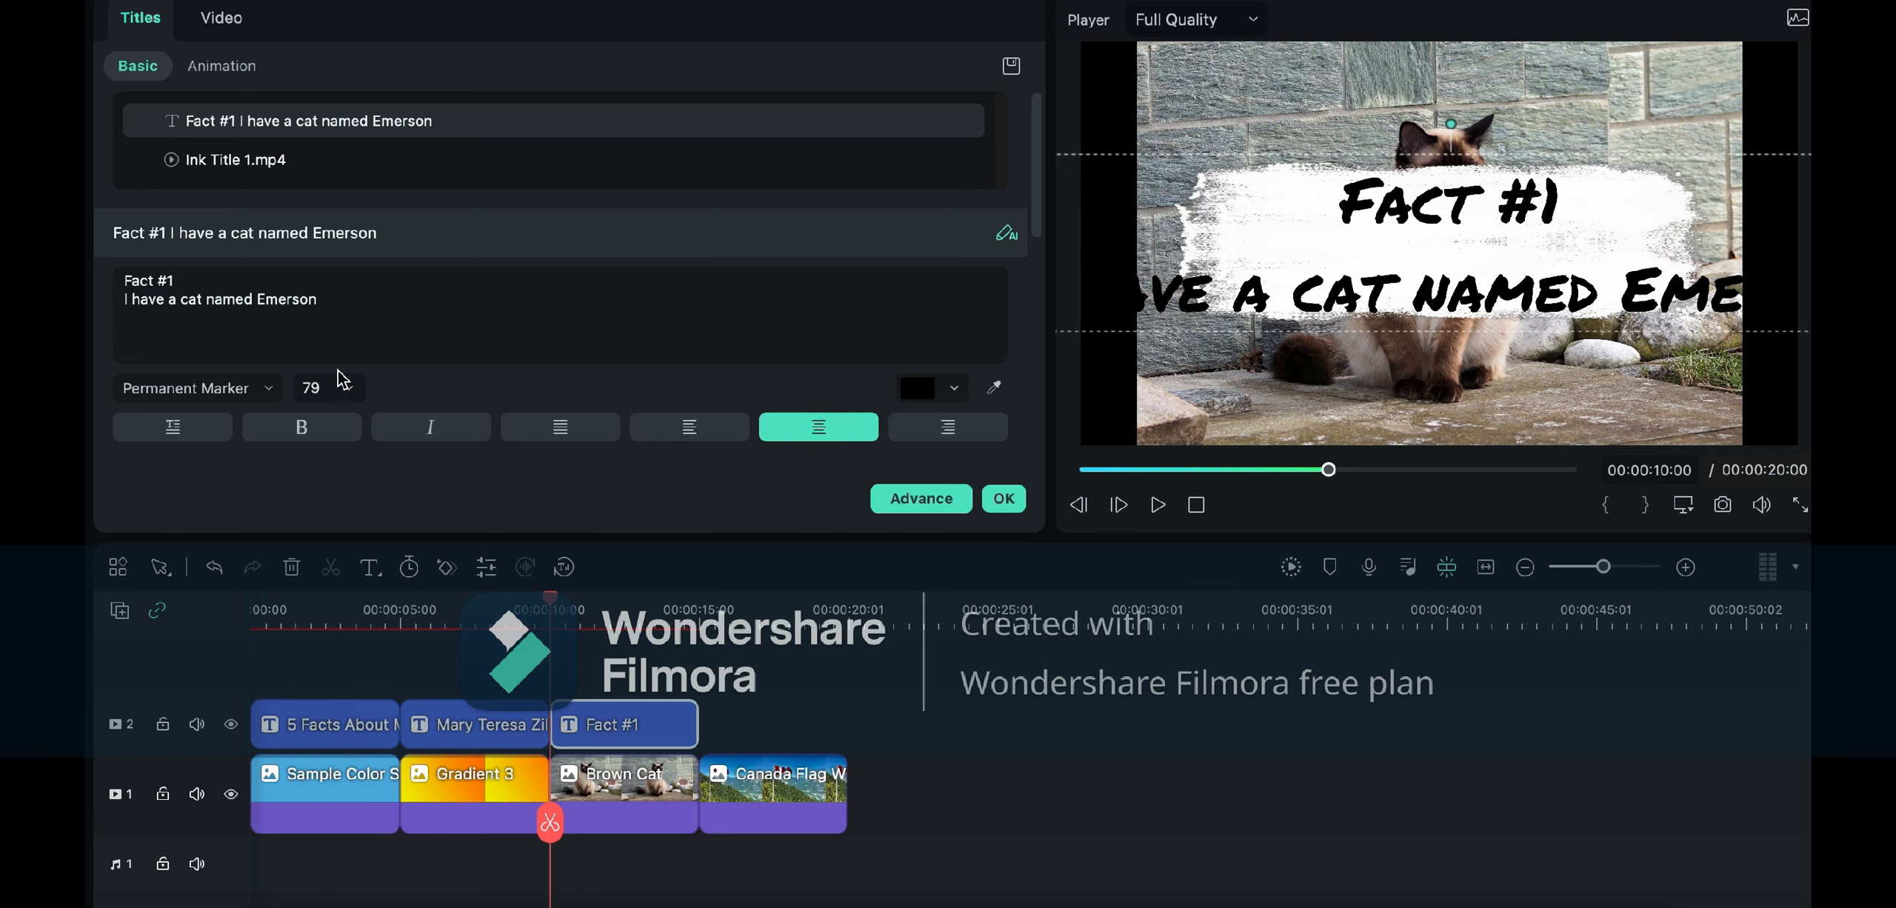
click(346, 389)
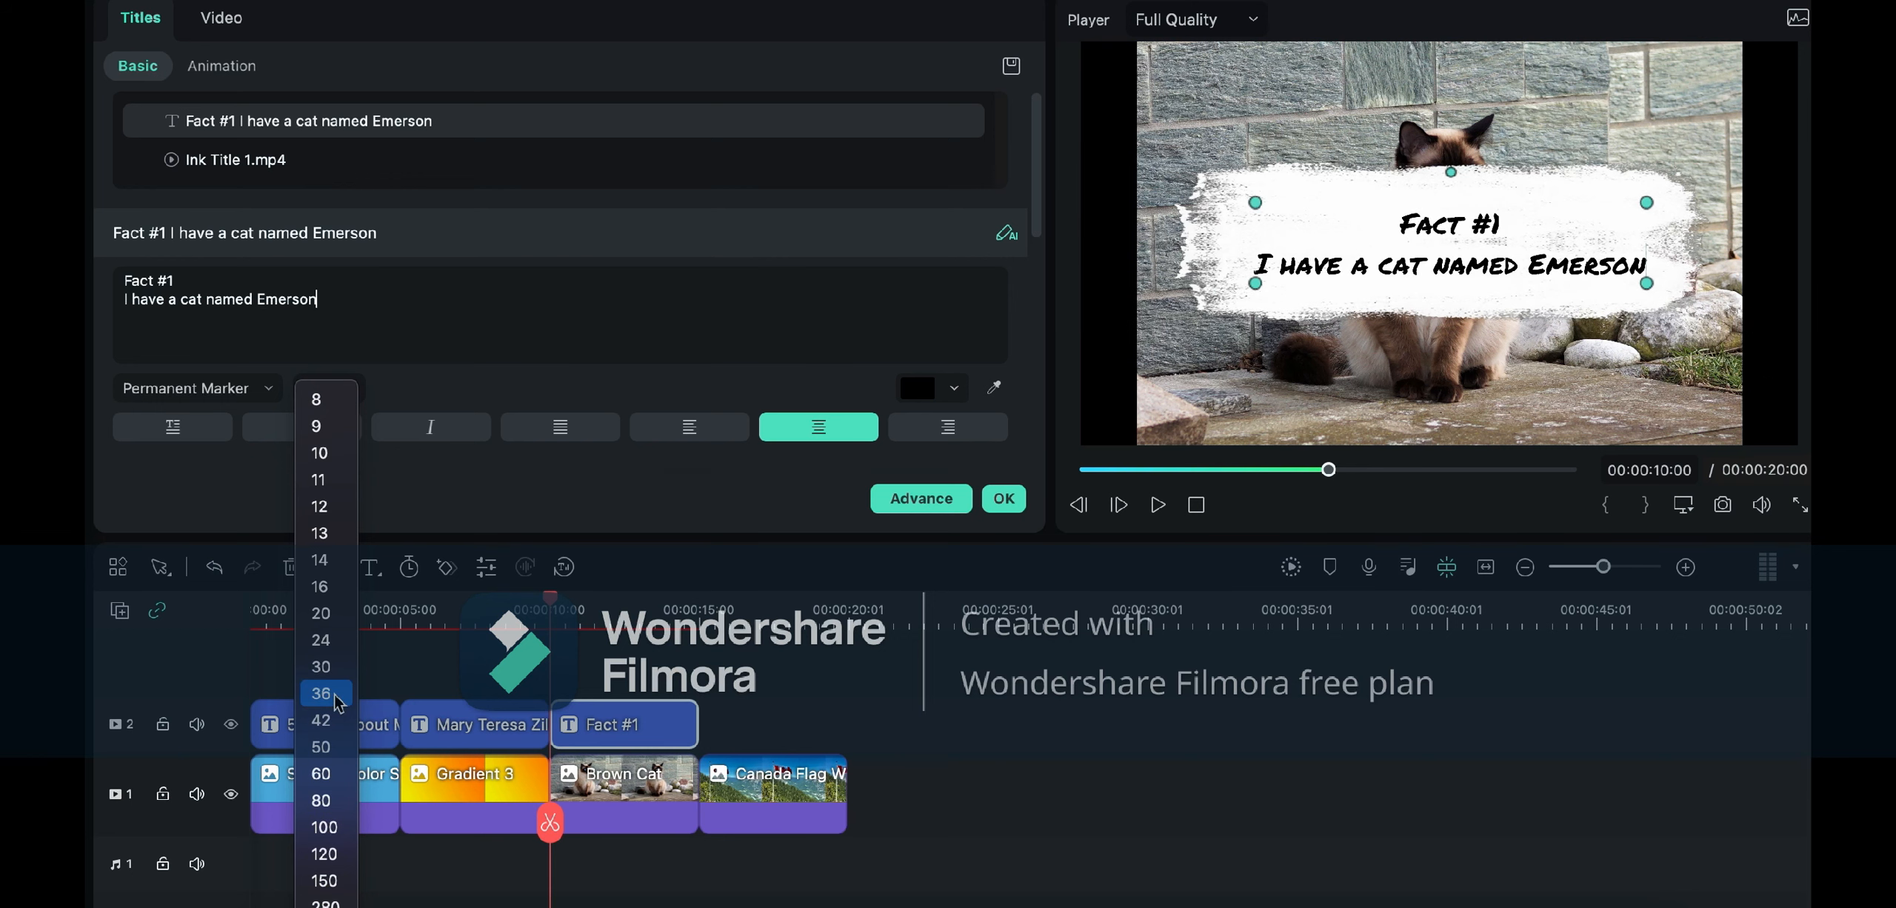
click(331, 721)
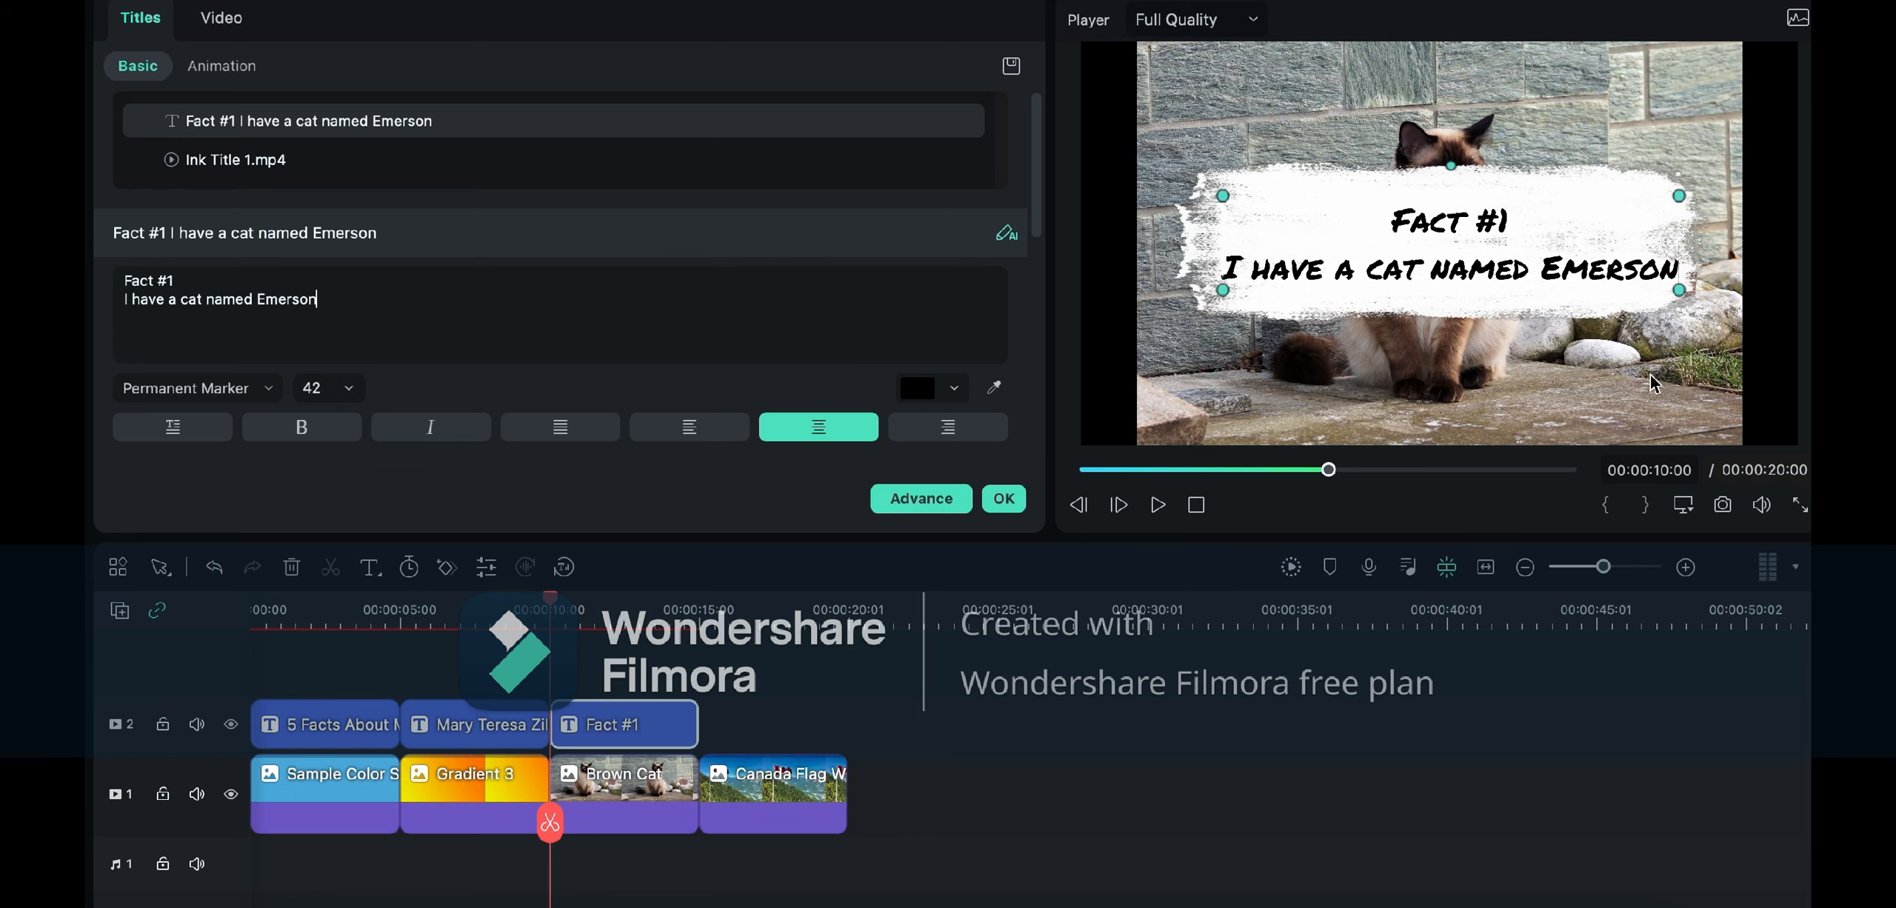
click(1548, 346)
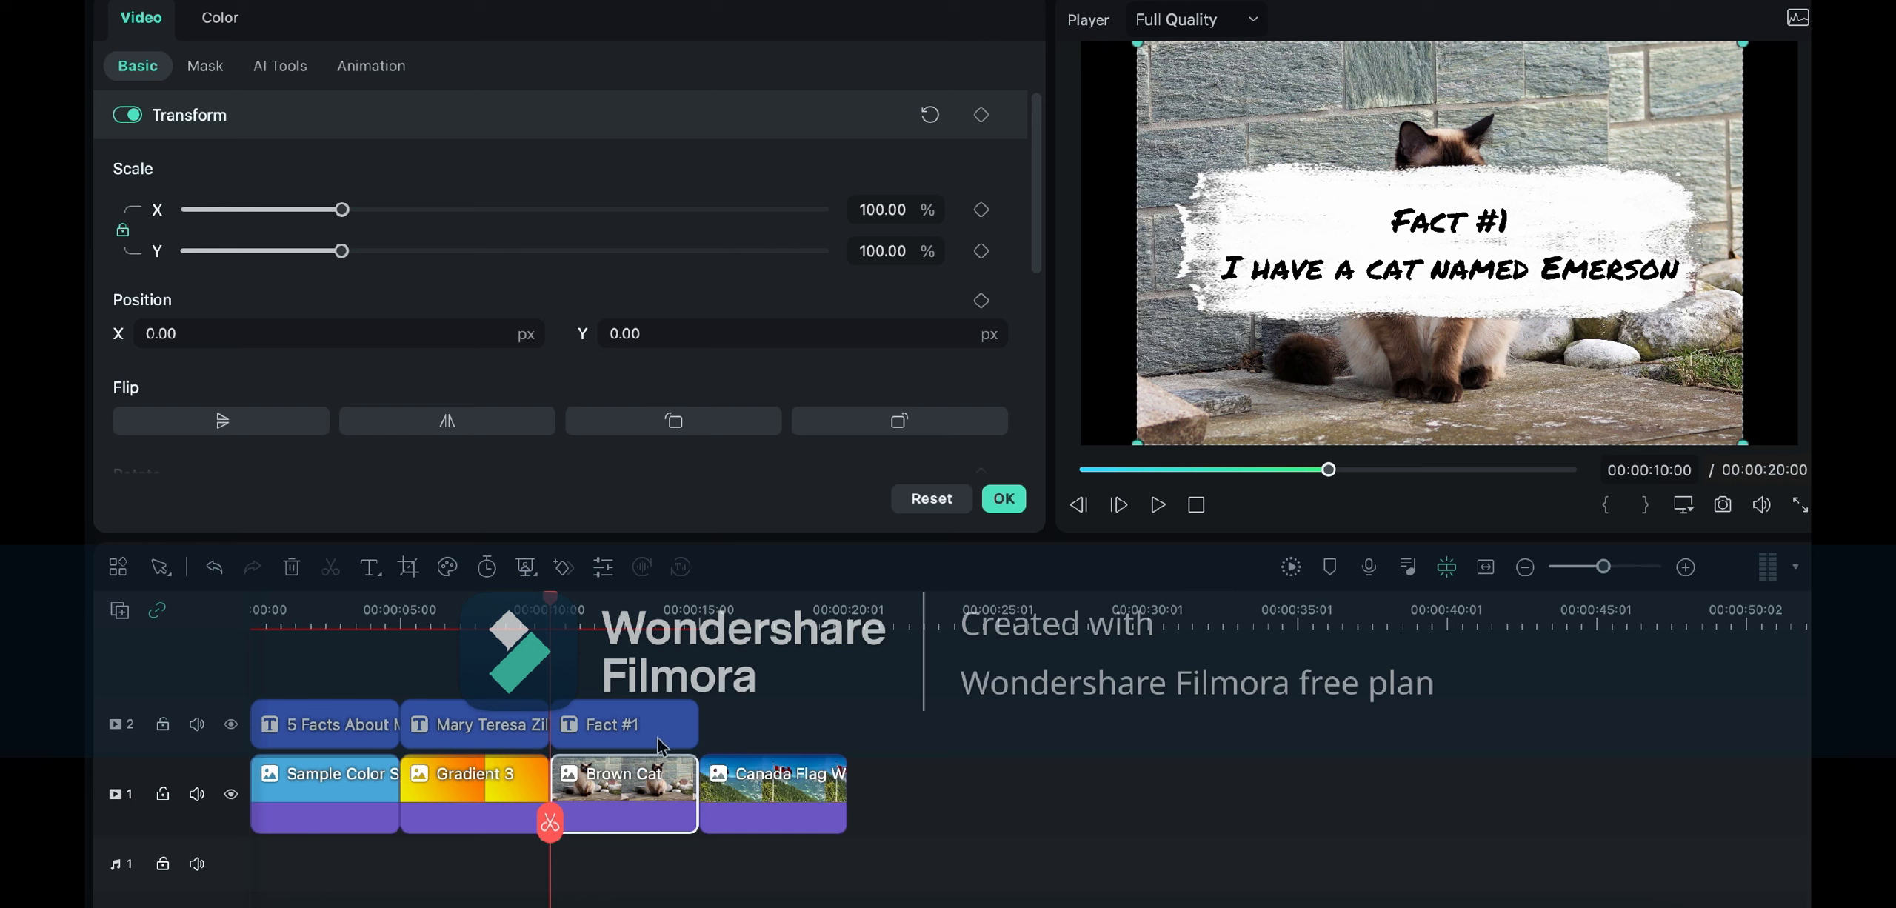
Step: Place another Ink Title 1 on the title track above the Canada Flag clip
click(771, 804)
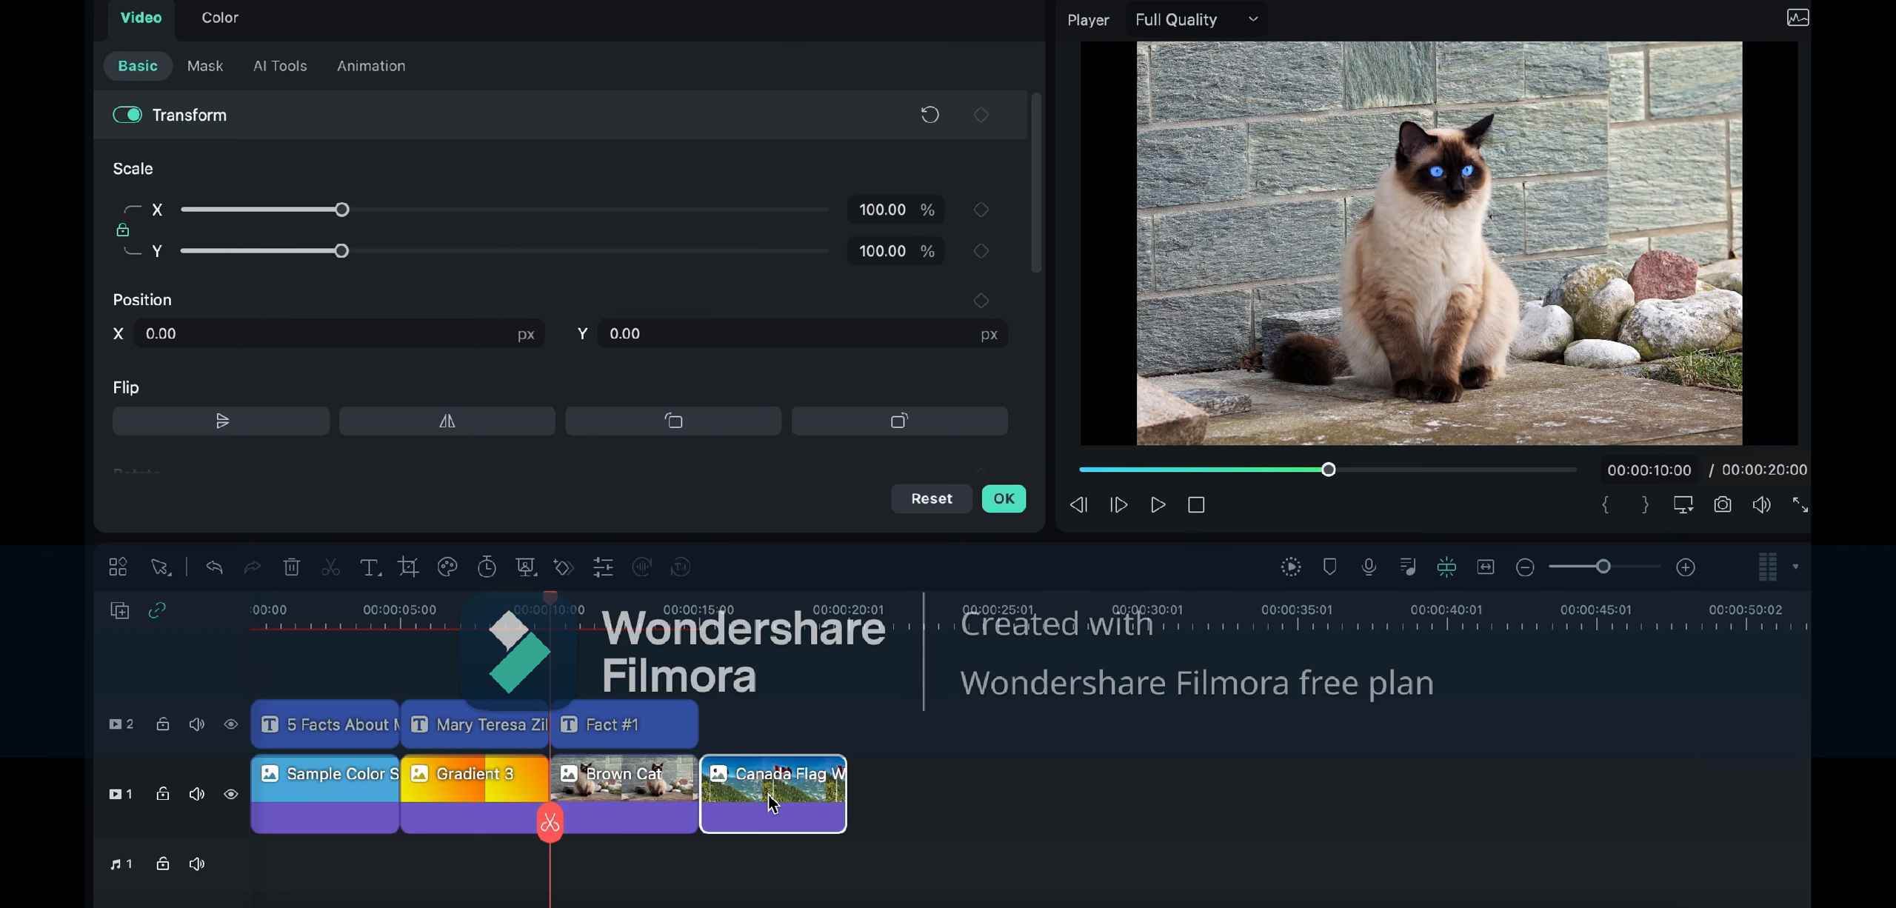
click(1004, 498)
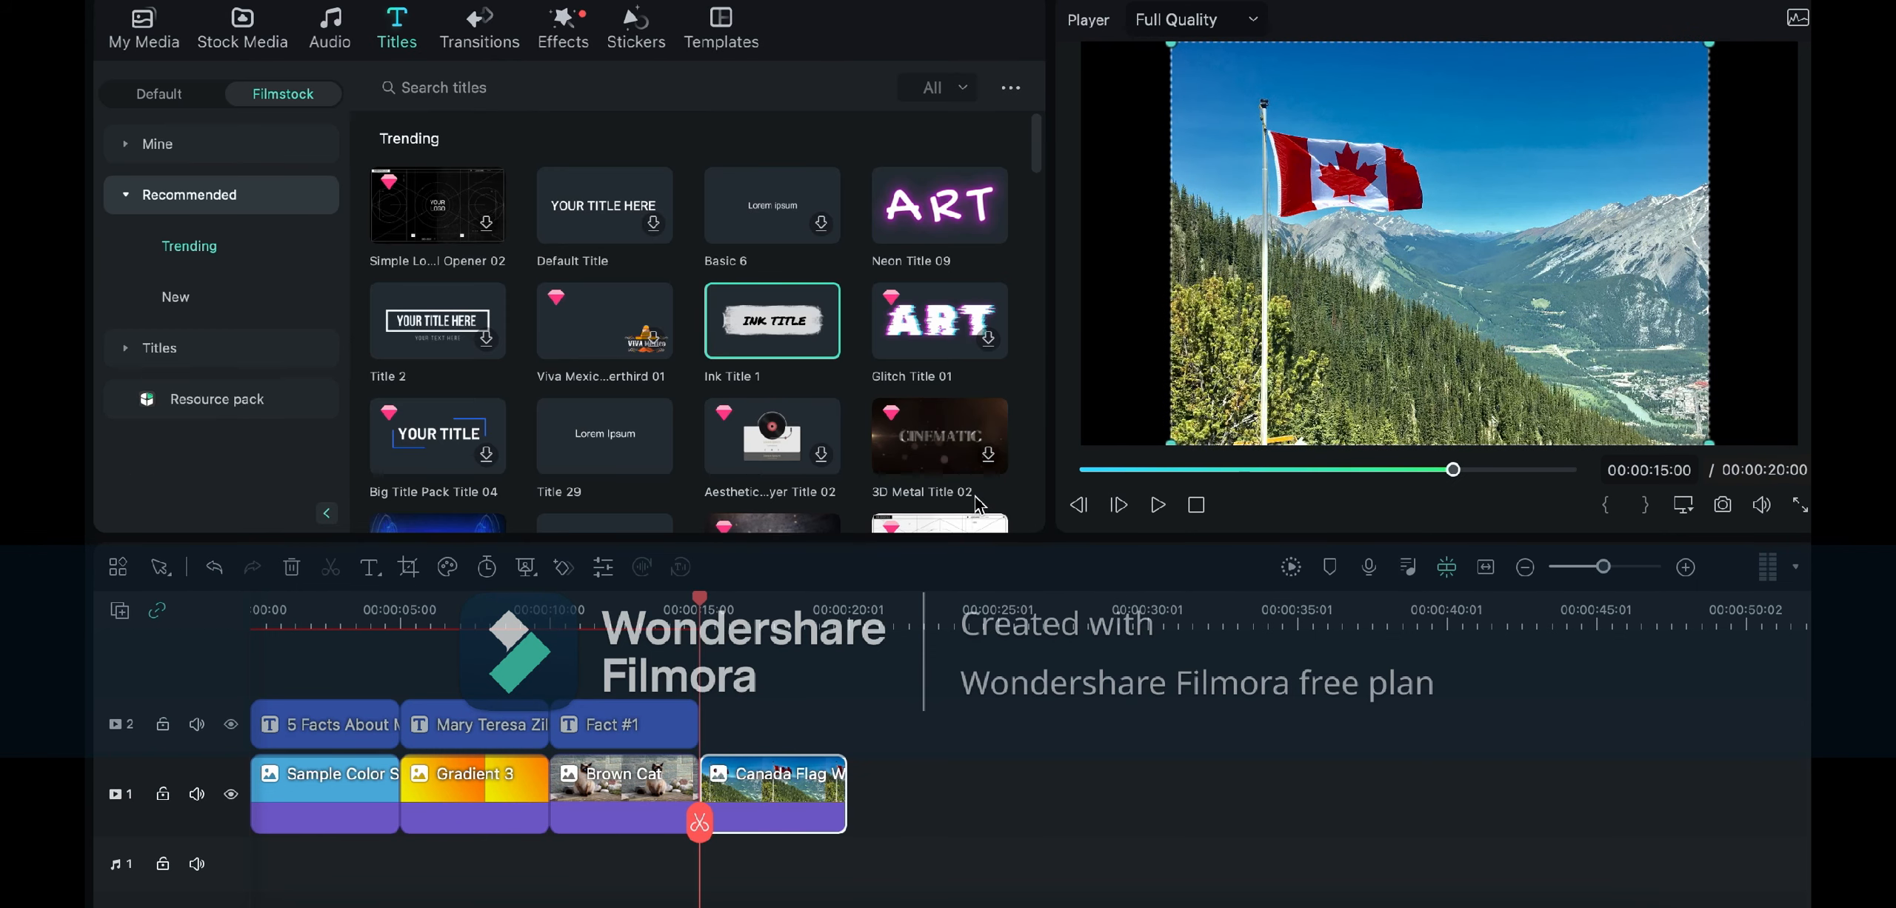
mouse_move(776, 321)
mouse_move(748, 315)
mouse_down()
mouse_move(796, 718)
mouse_move(730, 715)
mouse_move(767, 722)
mouse_up()
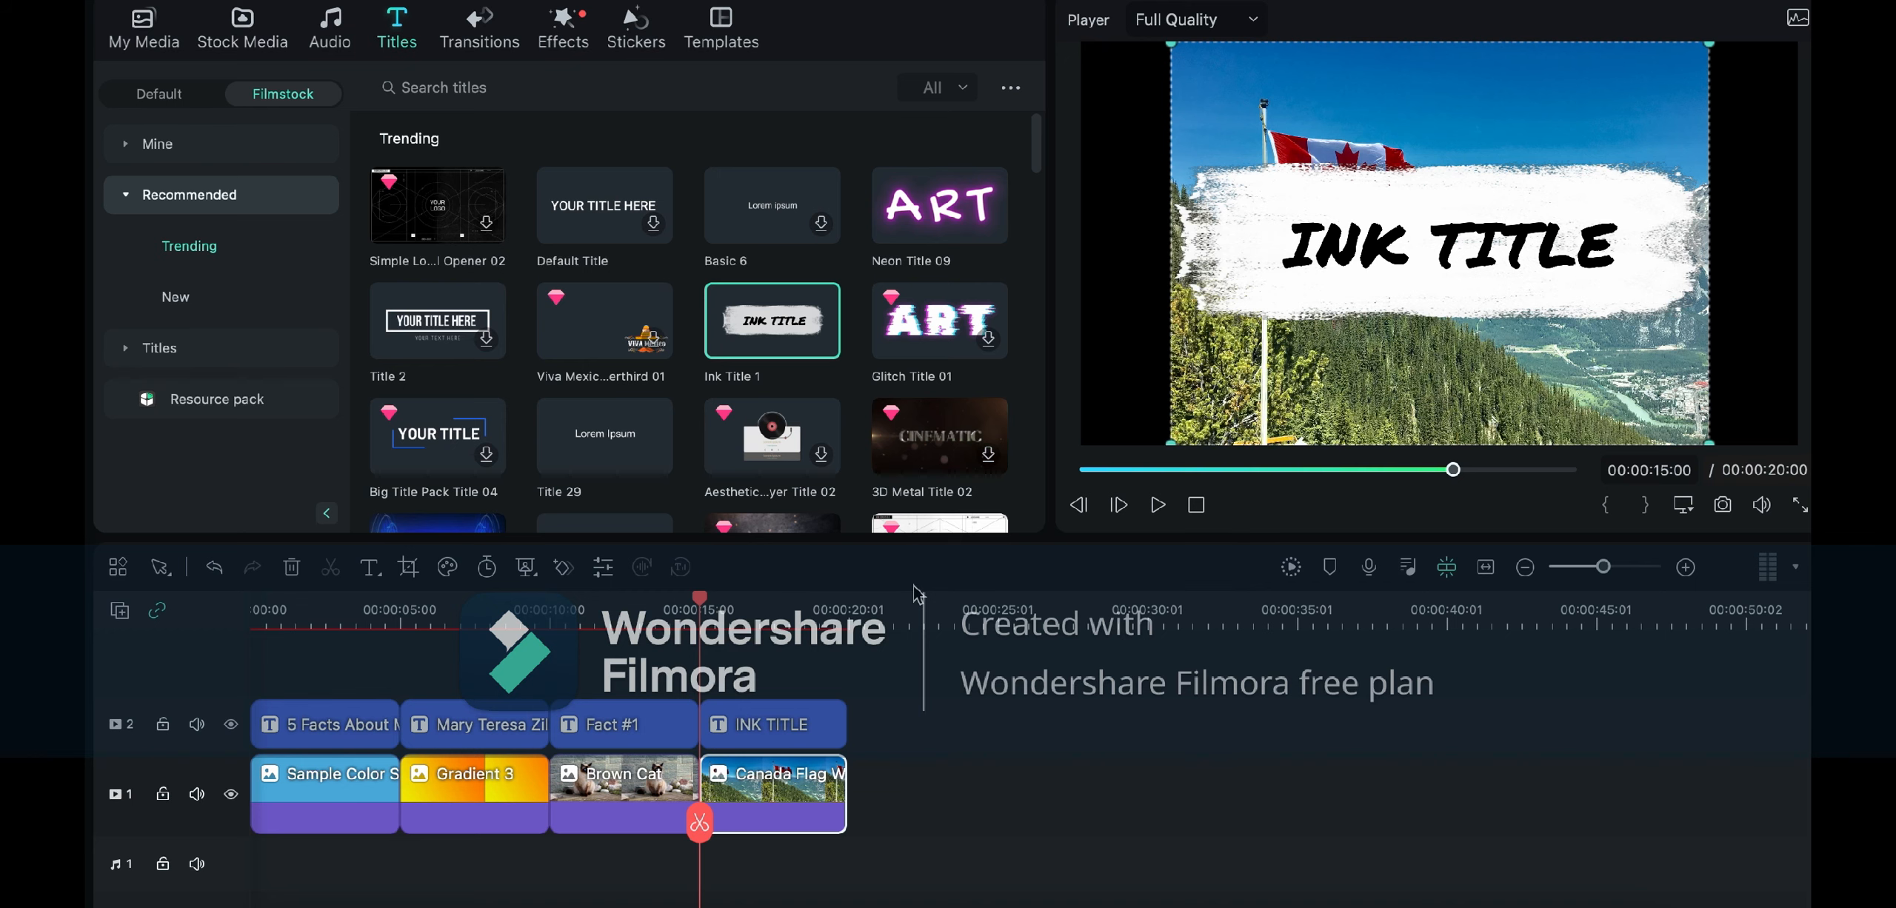
Step: Set the text of the title above the Canada Flag clip to "Fact #2" and "I am Canadian" on two lines, centered
double_click(772, 732)
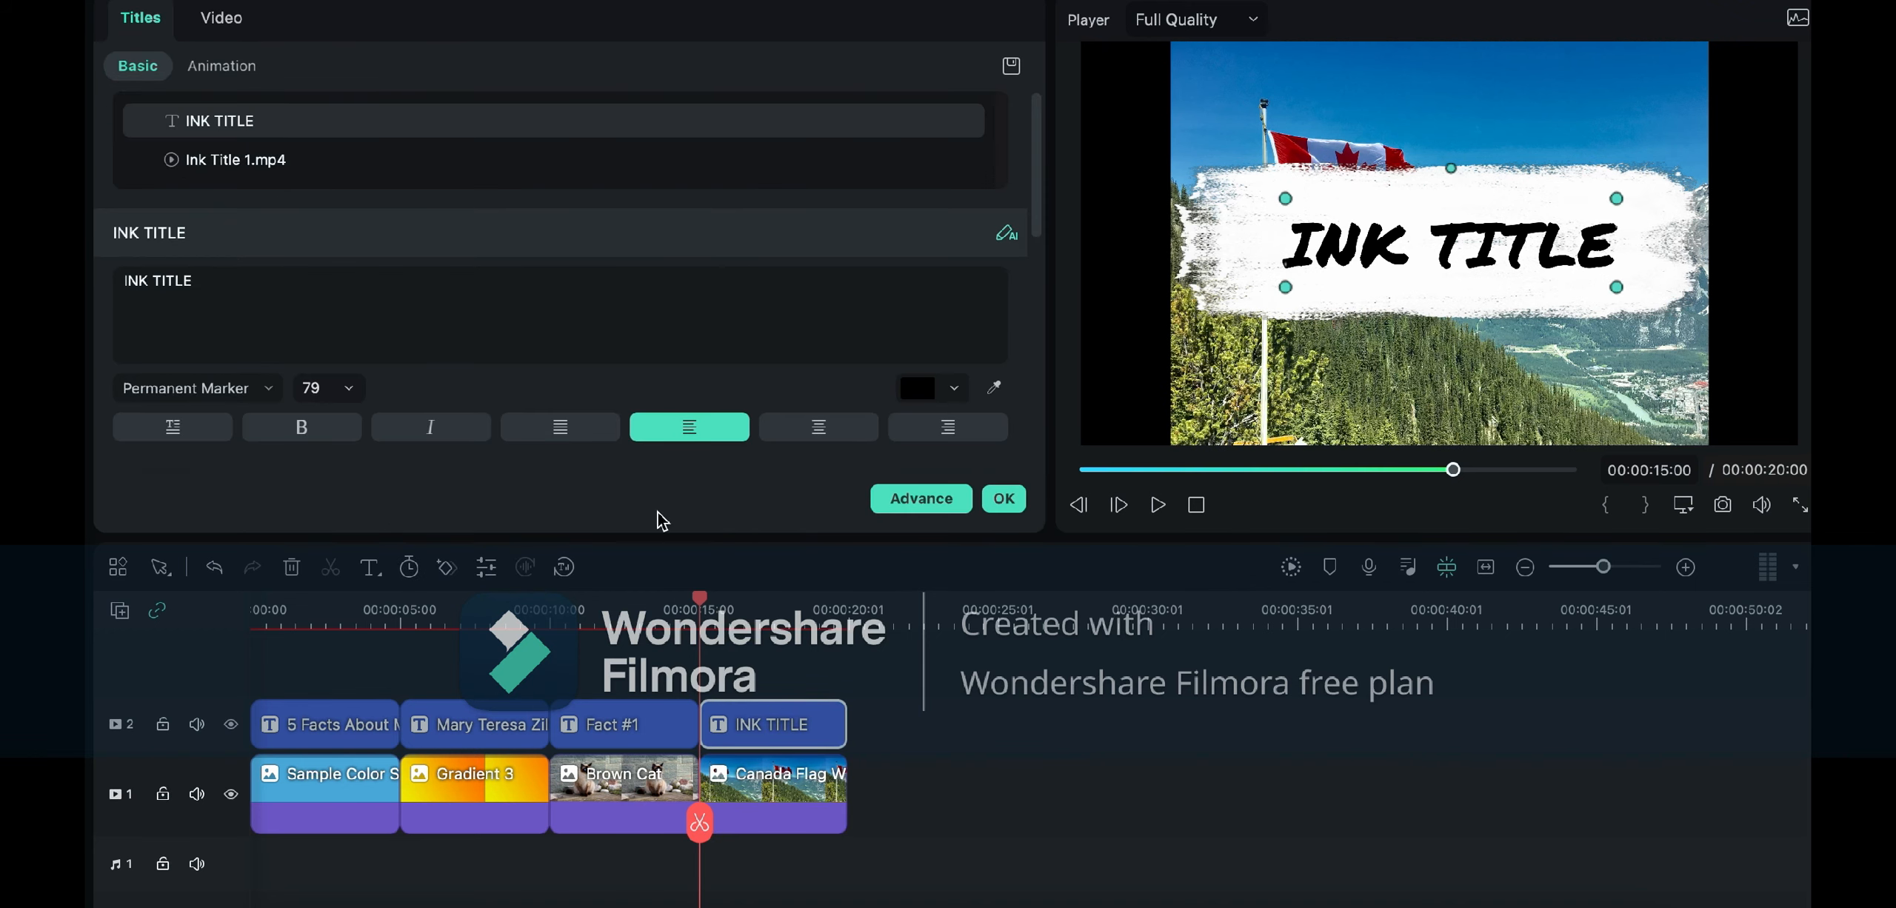
click(184, 280)
key(ctrl+a)
text(Fact)
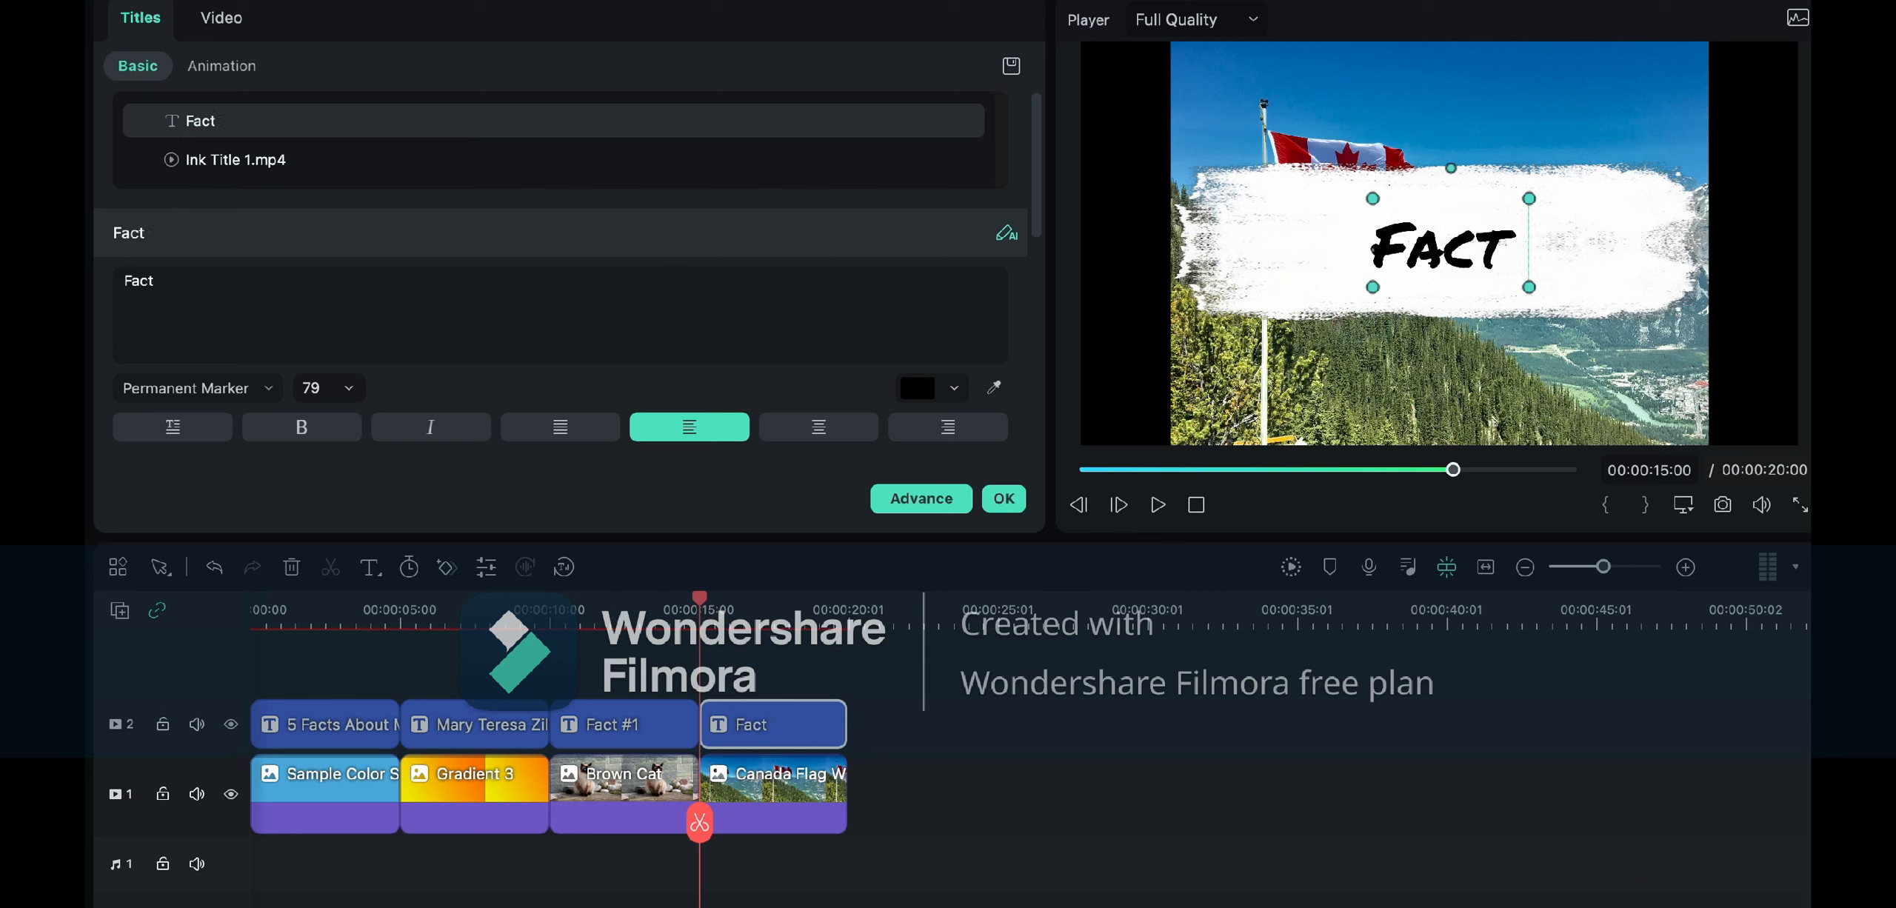
text( #2)
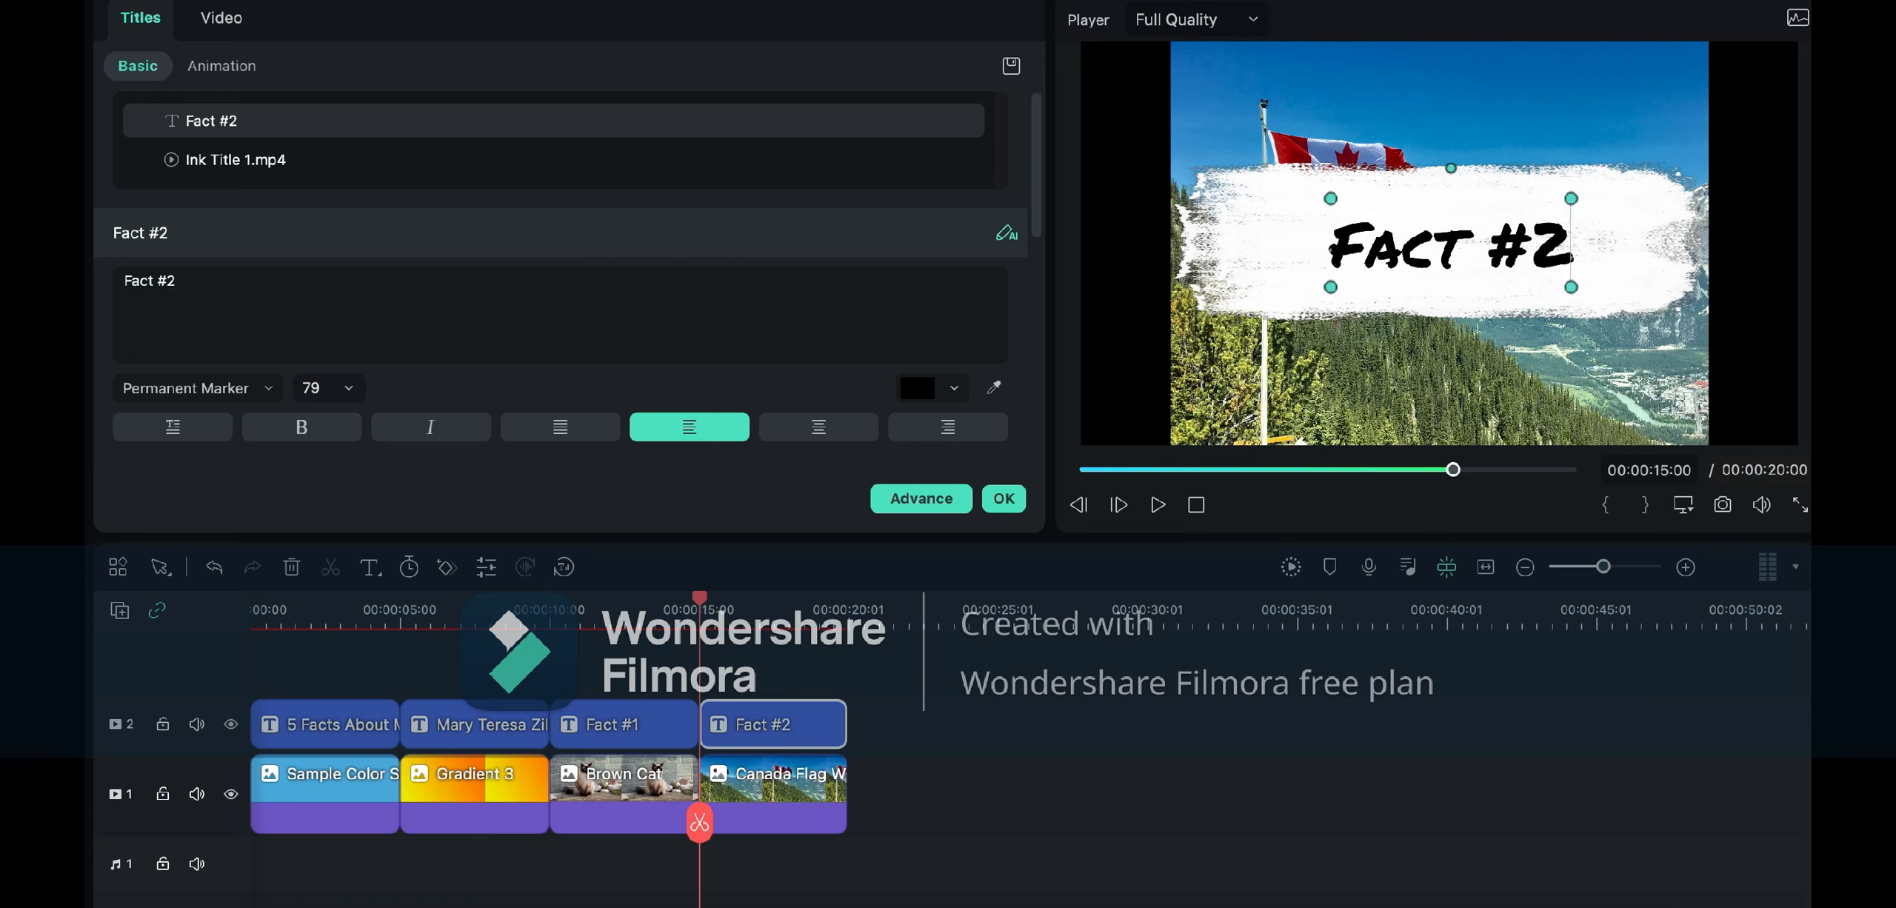
key(Return)
text(I)
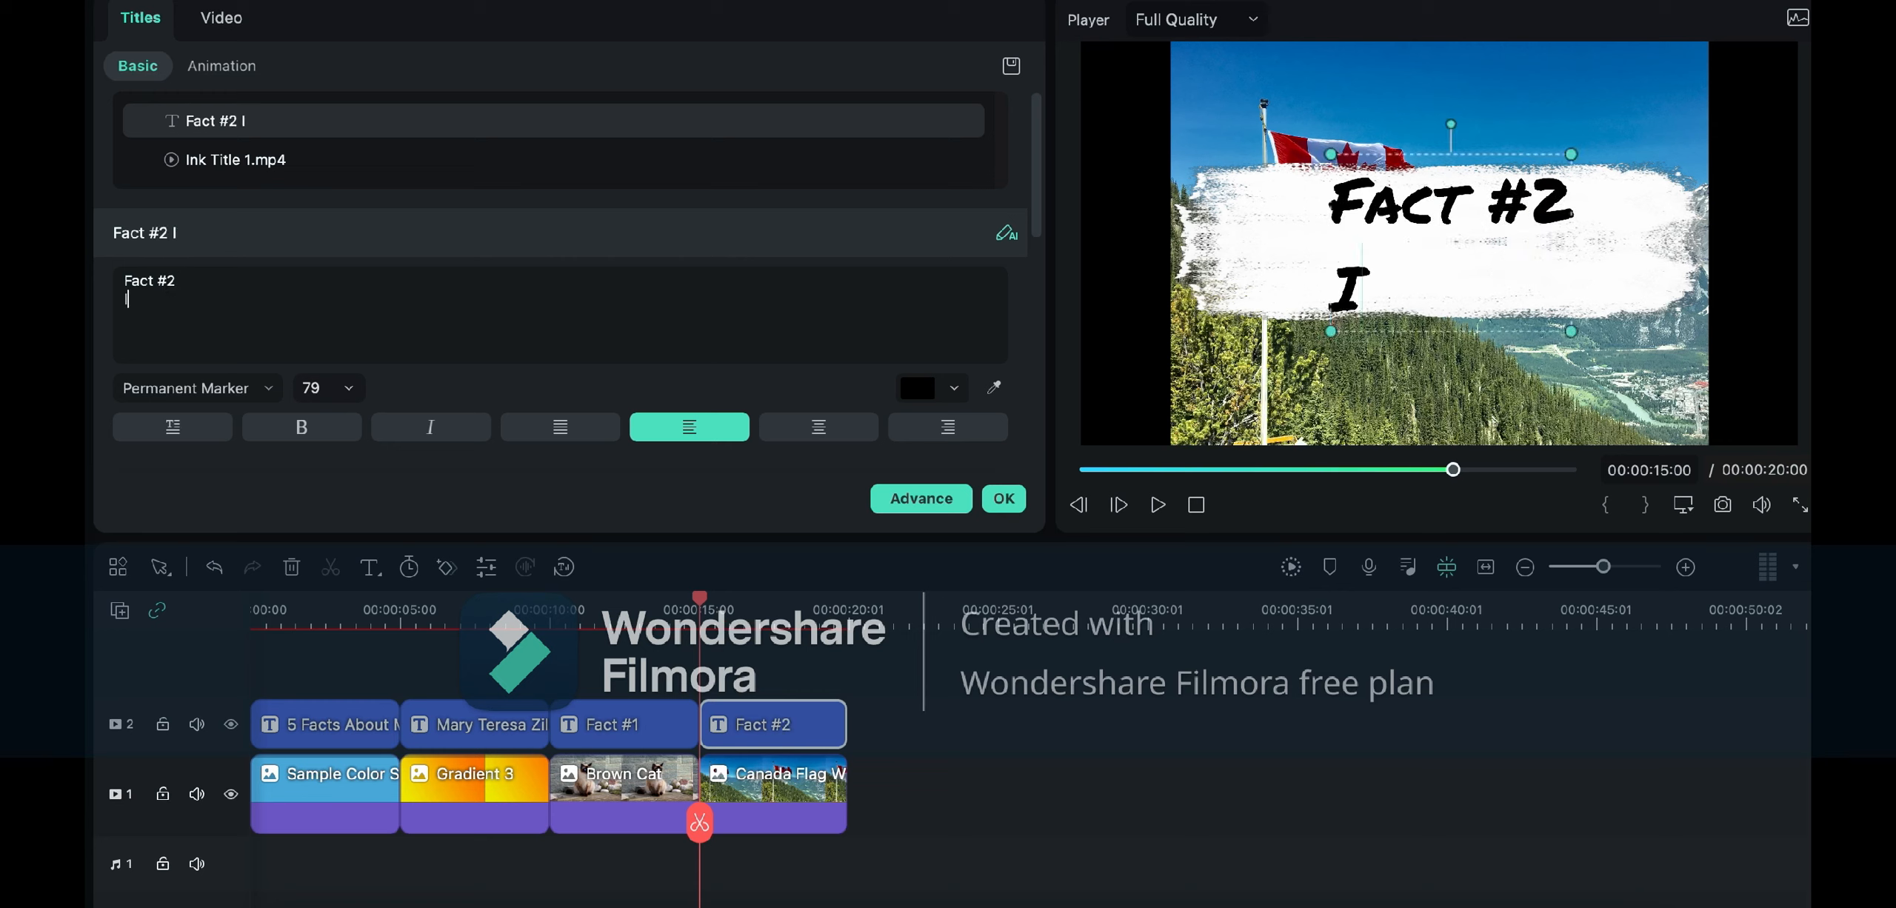
text( am Cana)
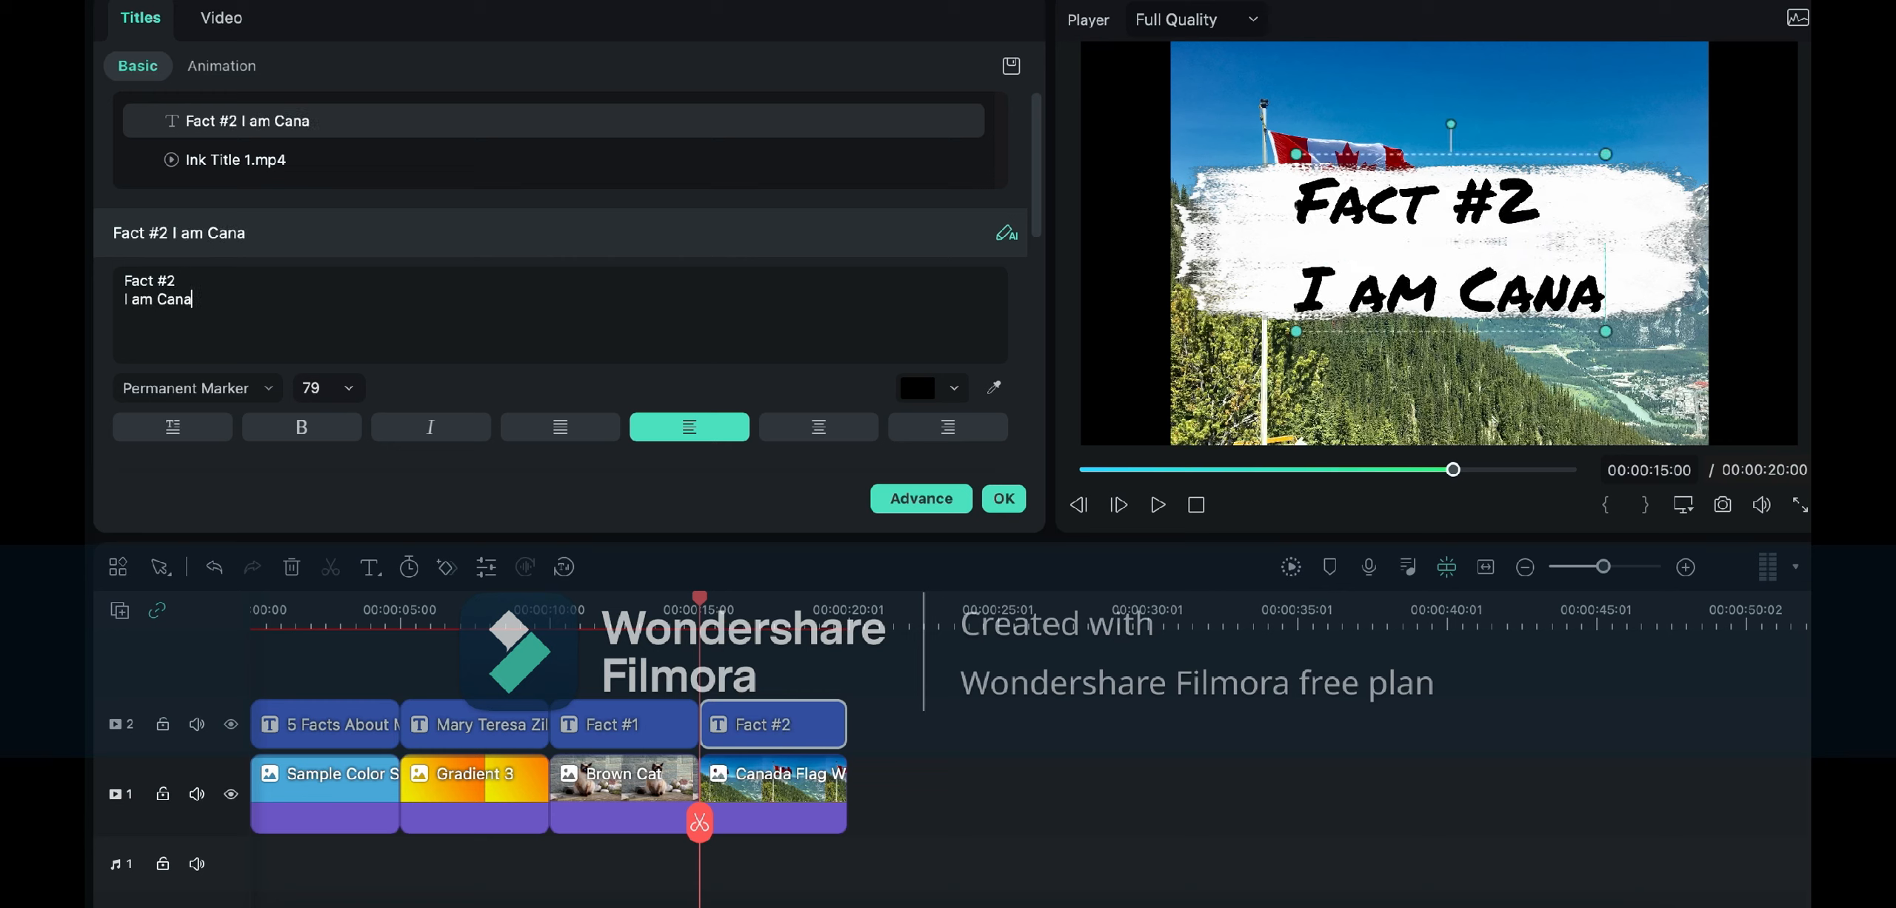
text(dian)
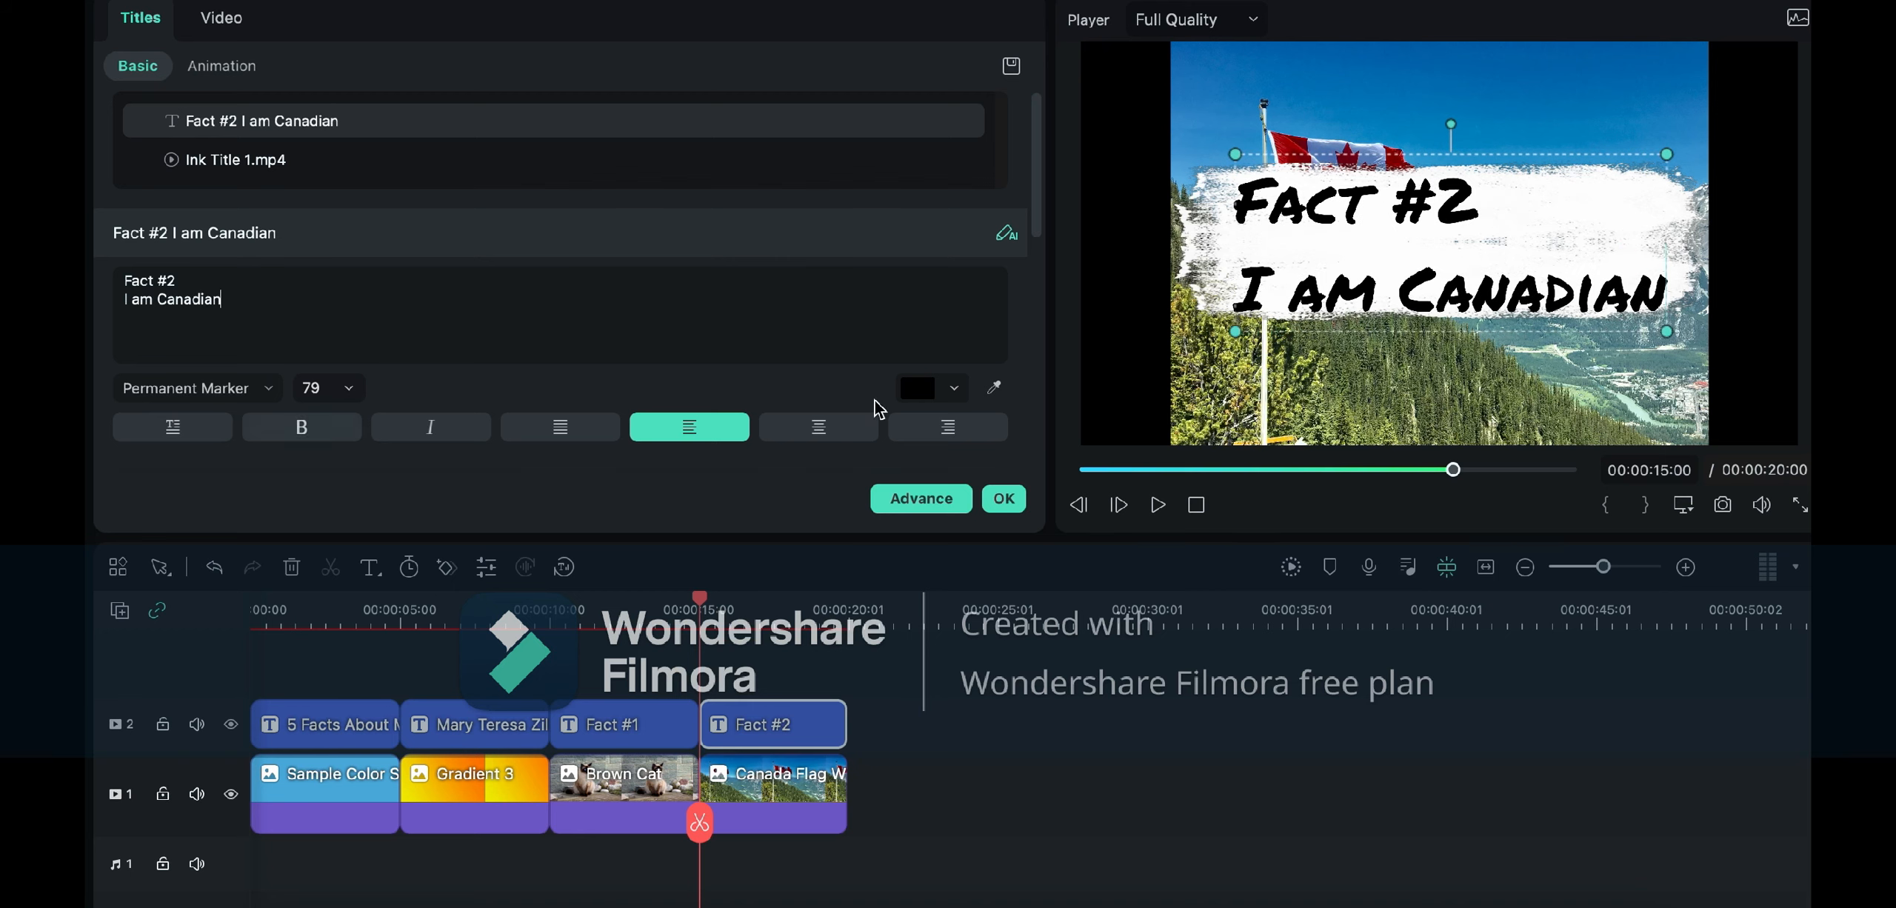
click(818, 428)
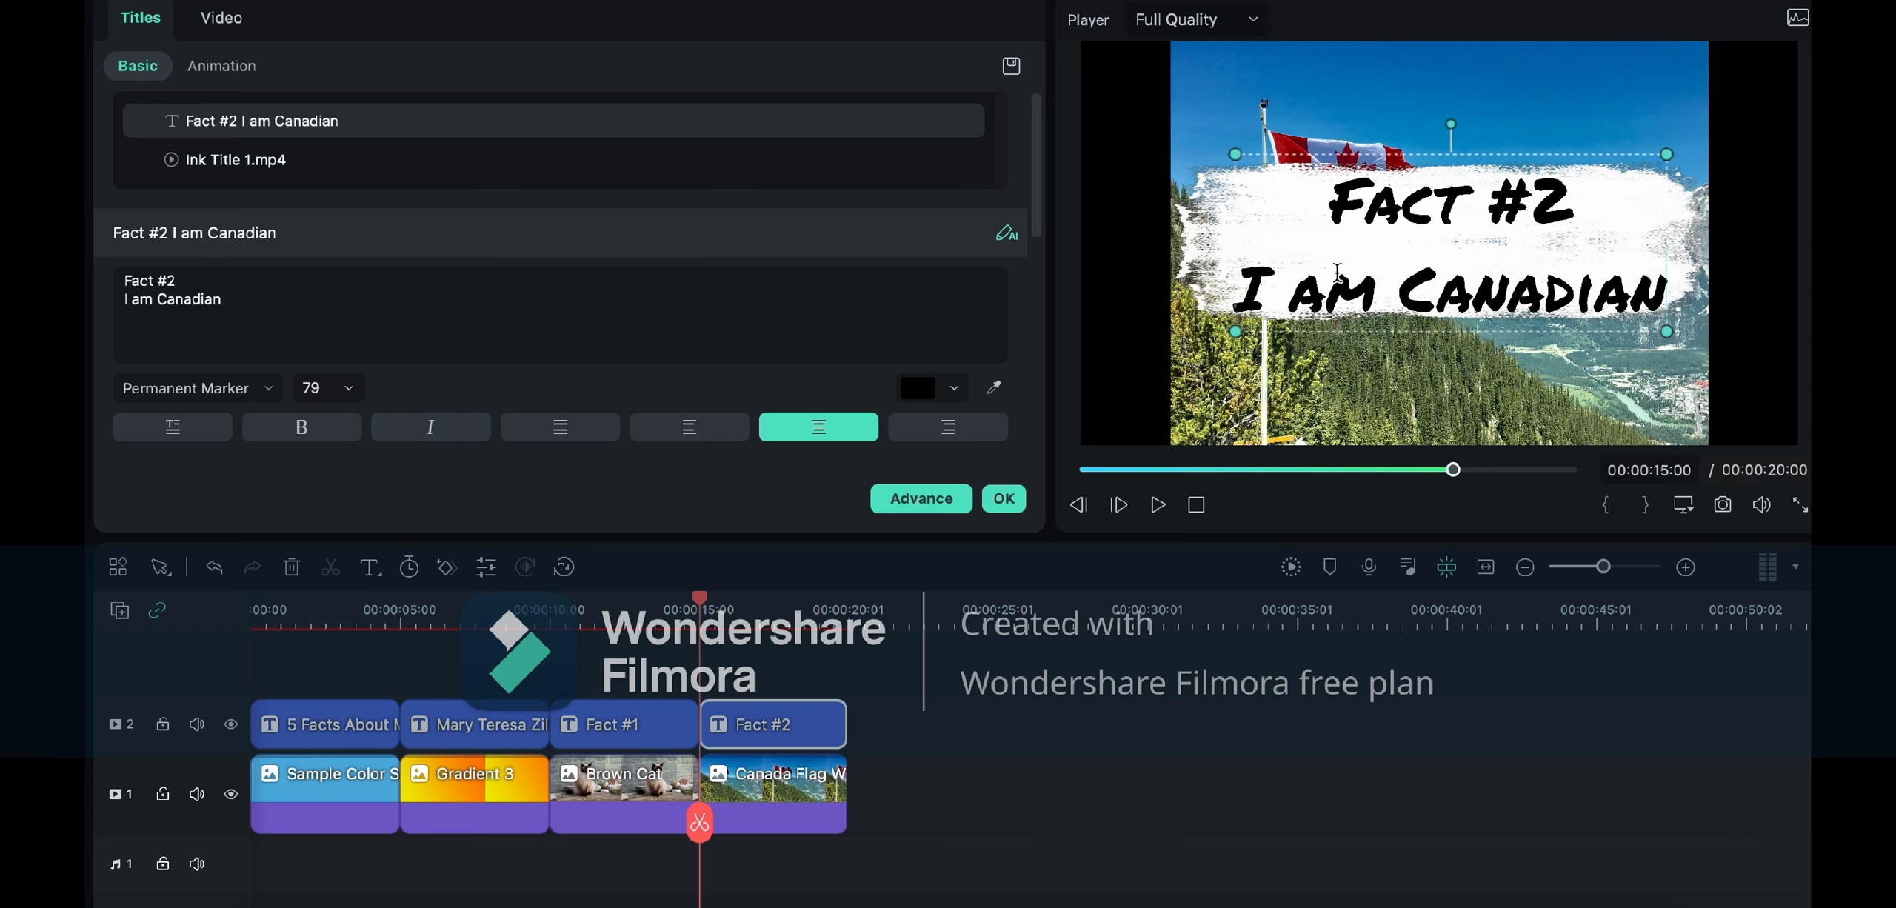
click(975, 777)
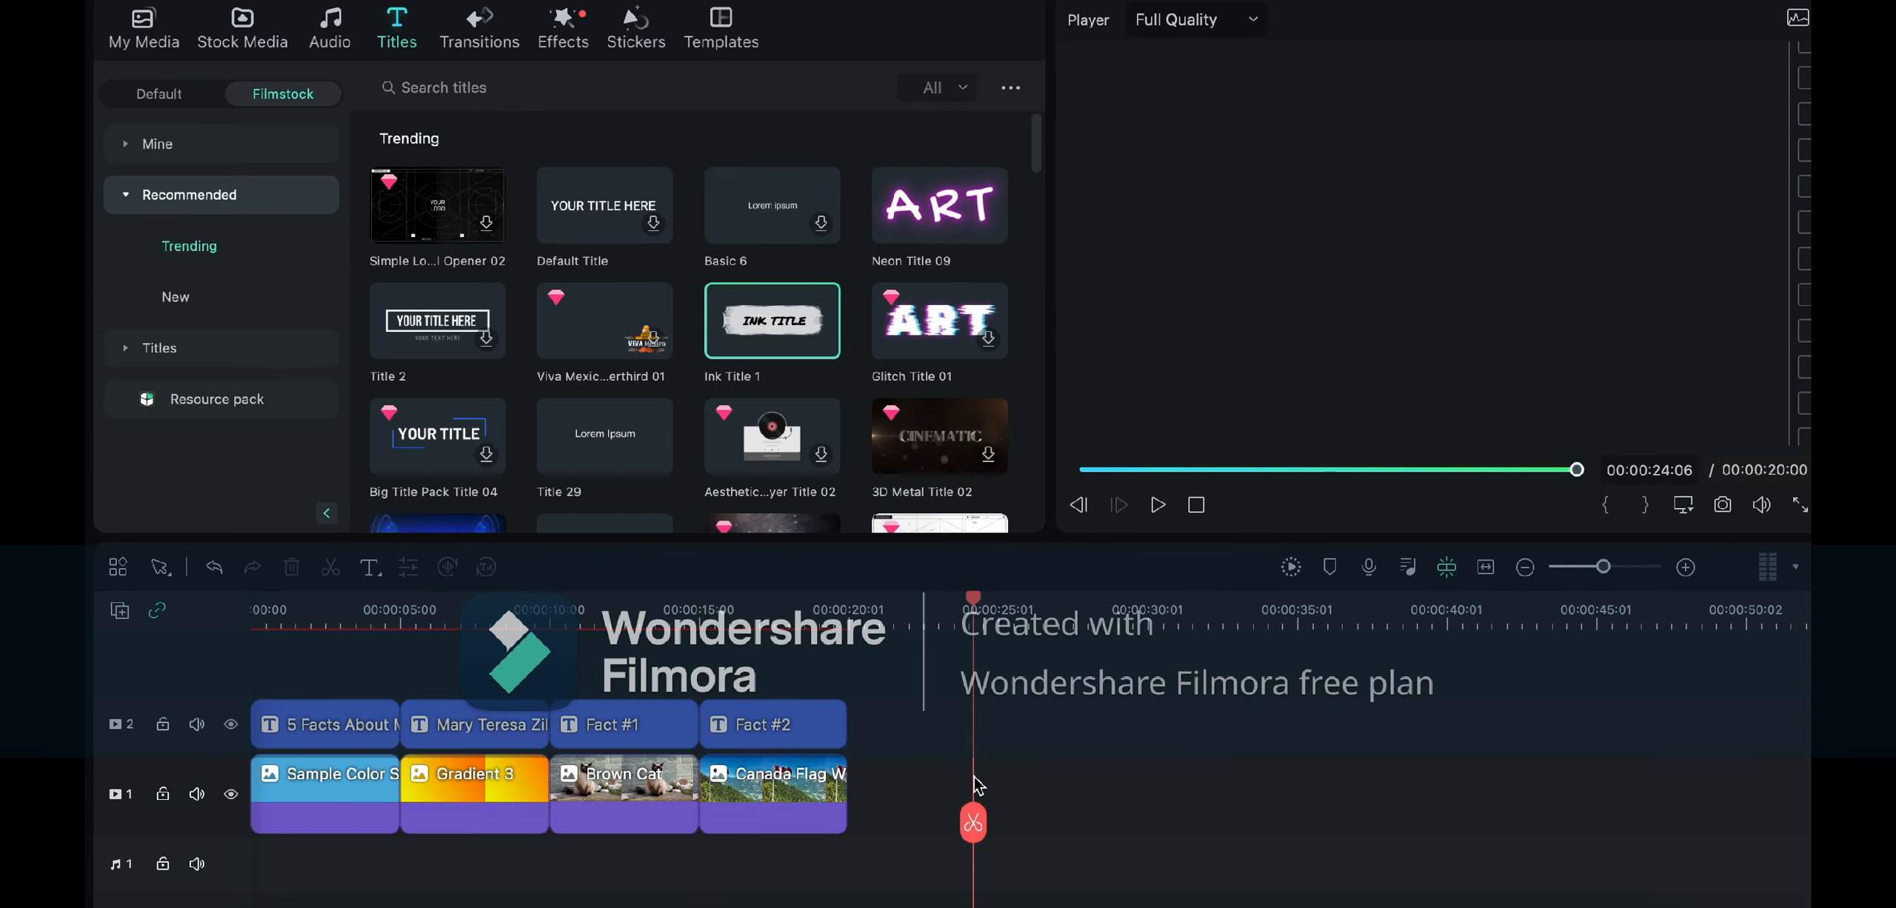
Step: Open the properties of the sample color clip at the start of the timeline
click(335, 802)
double_click(335, 802)
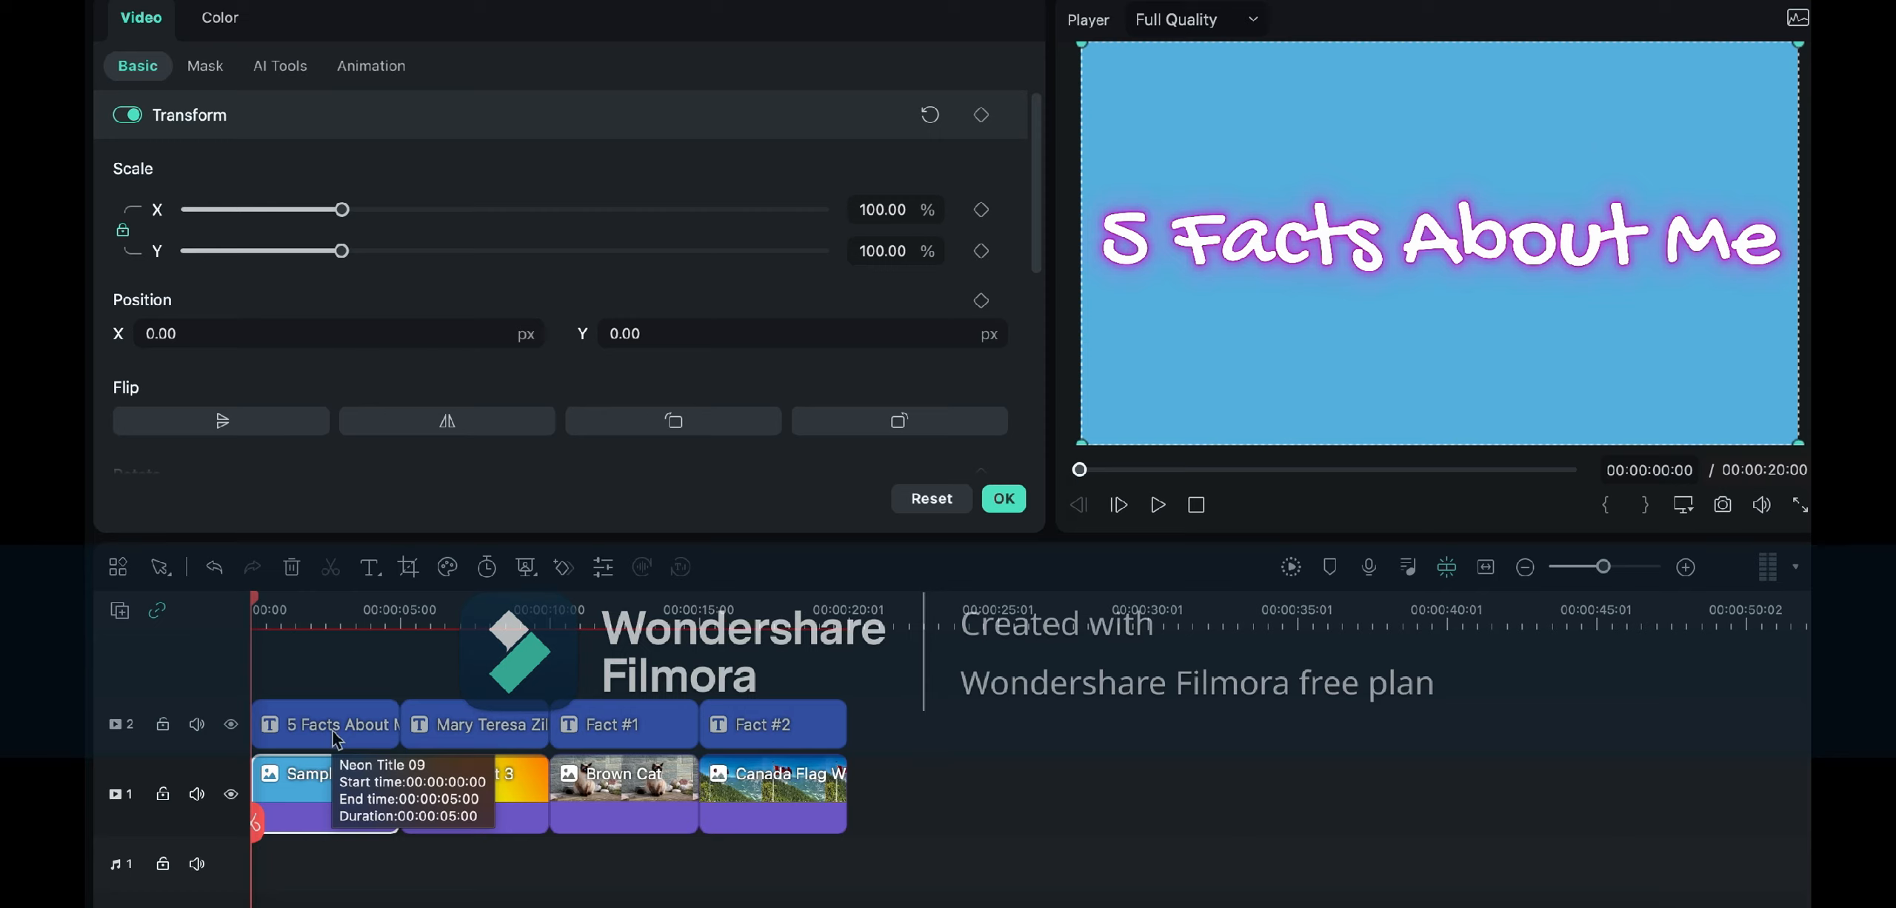
click(469, 788)
click(341, 803)
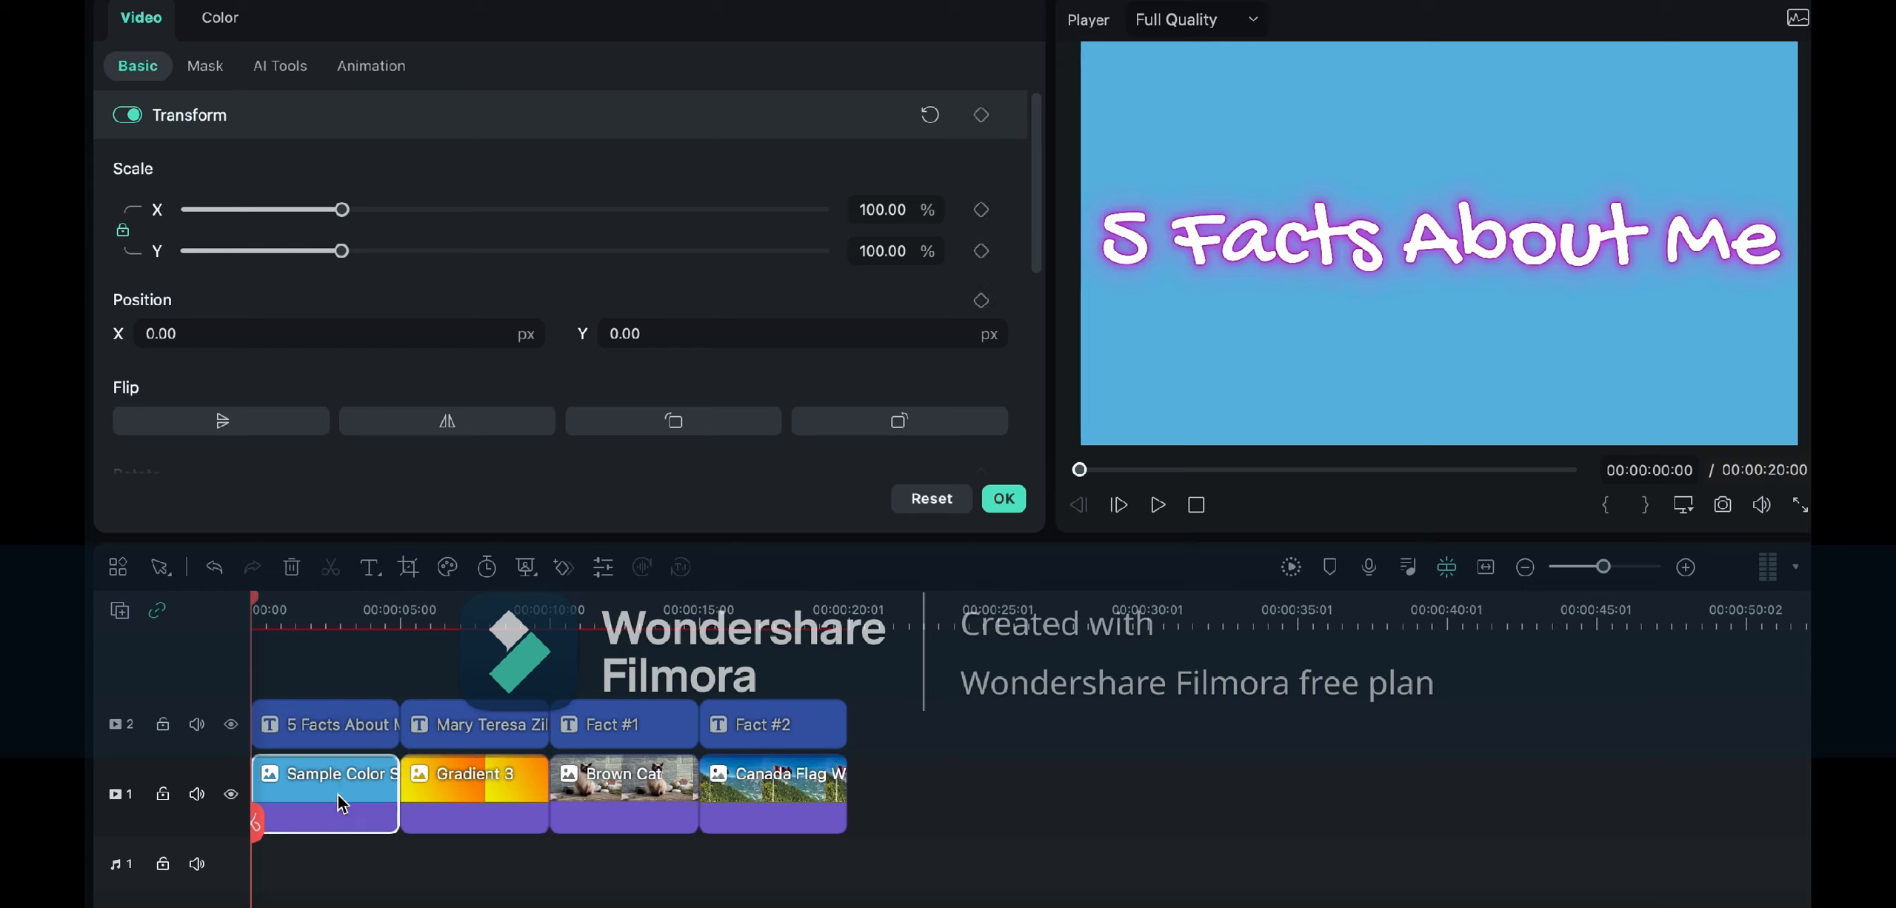
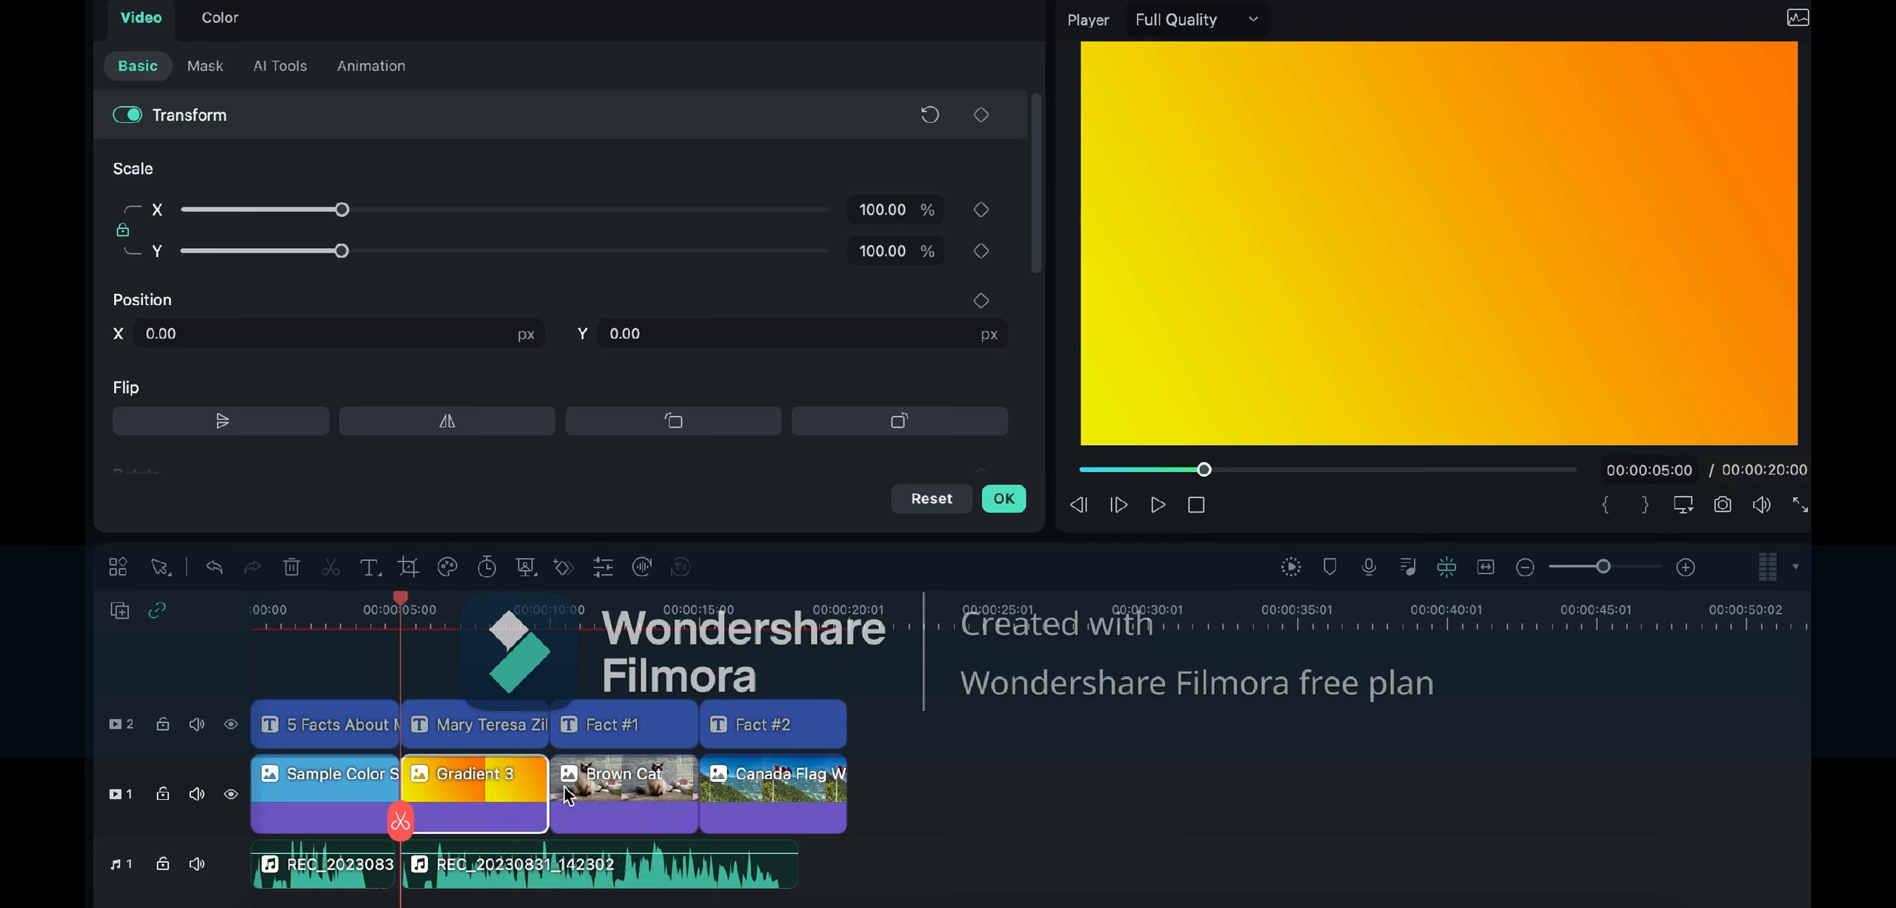
Step: Extend the Gradient 3 clip to the end of the second voice recording
drag(549, 790, 798, 777)
click(918, 865)
click(915, 859)
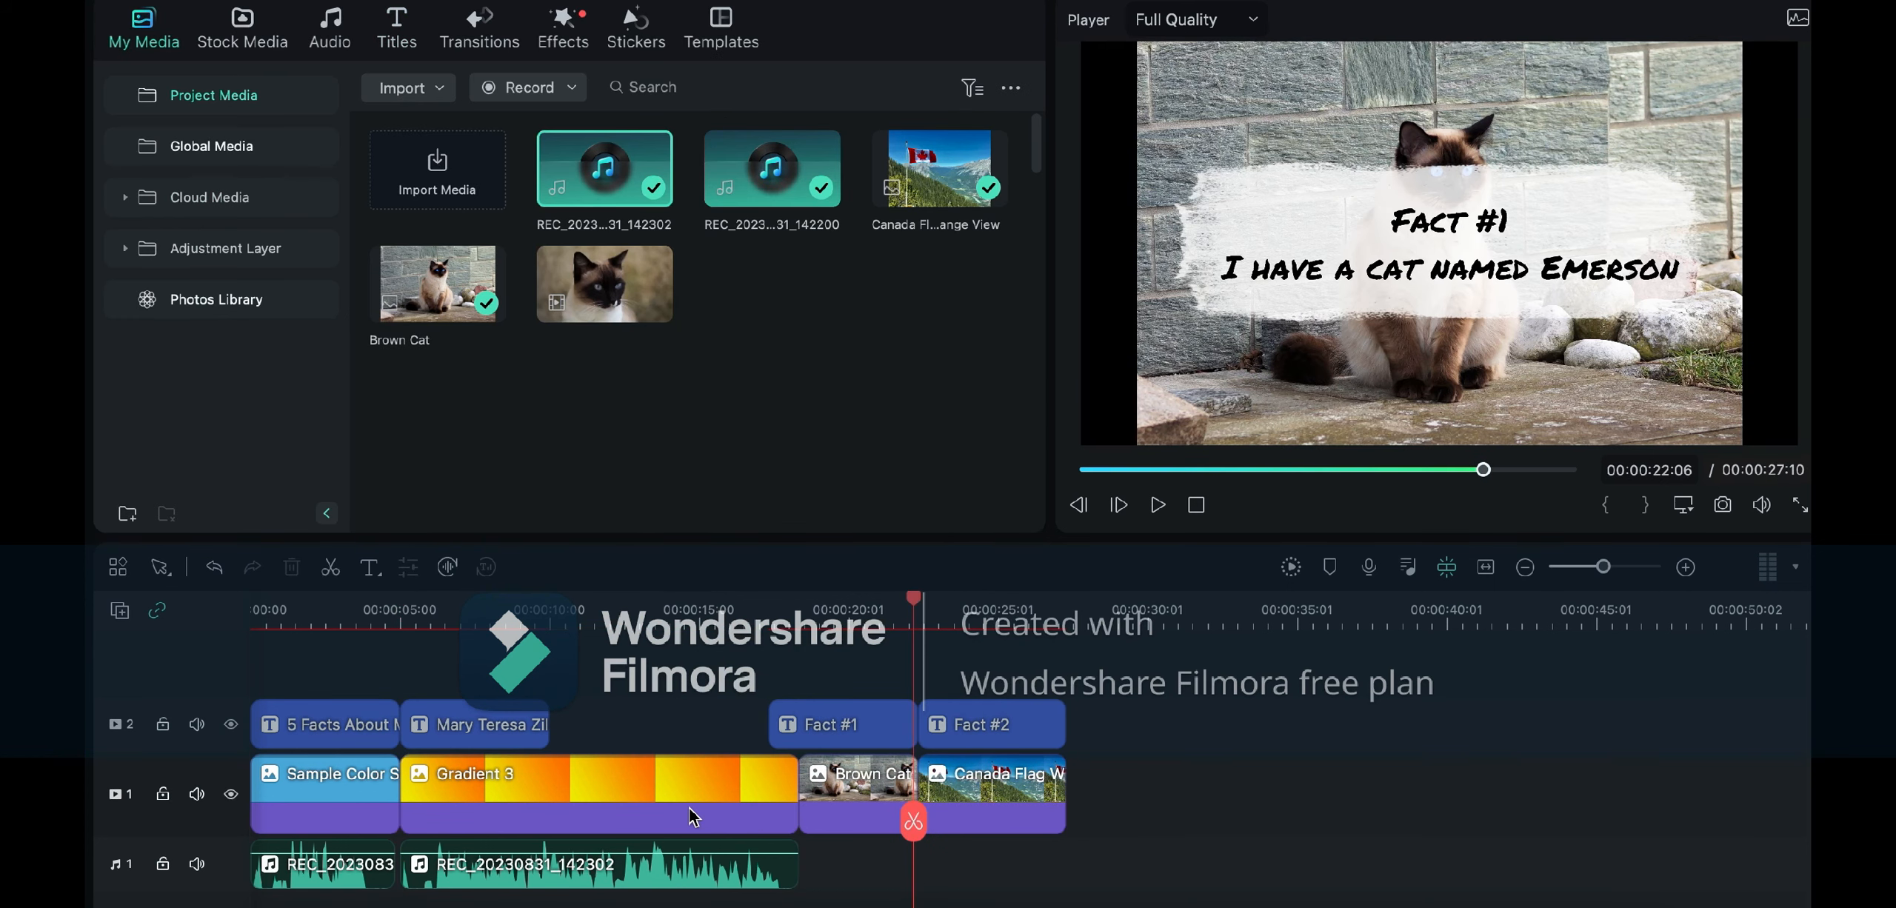
Step: Extend the name title to the end of the Gradient 3 clip, and close the gaps before the Brown Cat and Canada Flag clips
click(519, 730)
drag(550, 725, 799, 724)
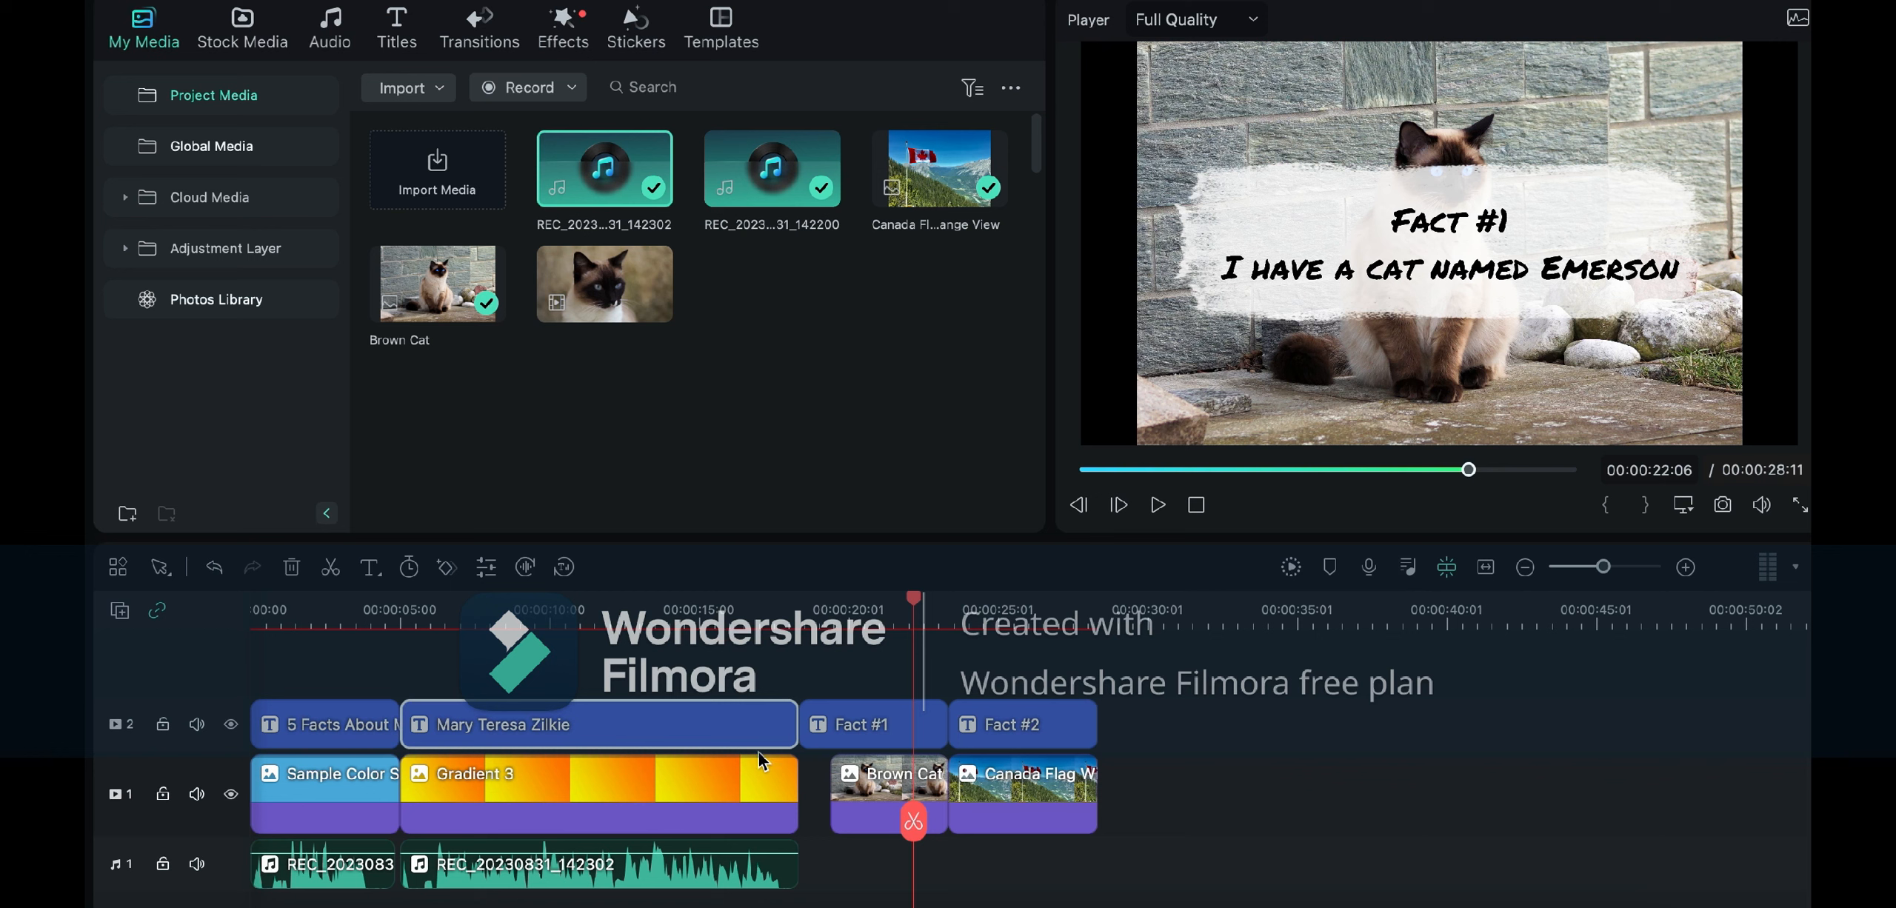
drag(858, 795, 831, 797)
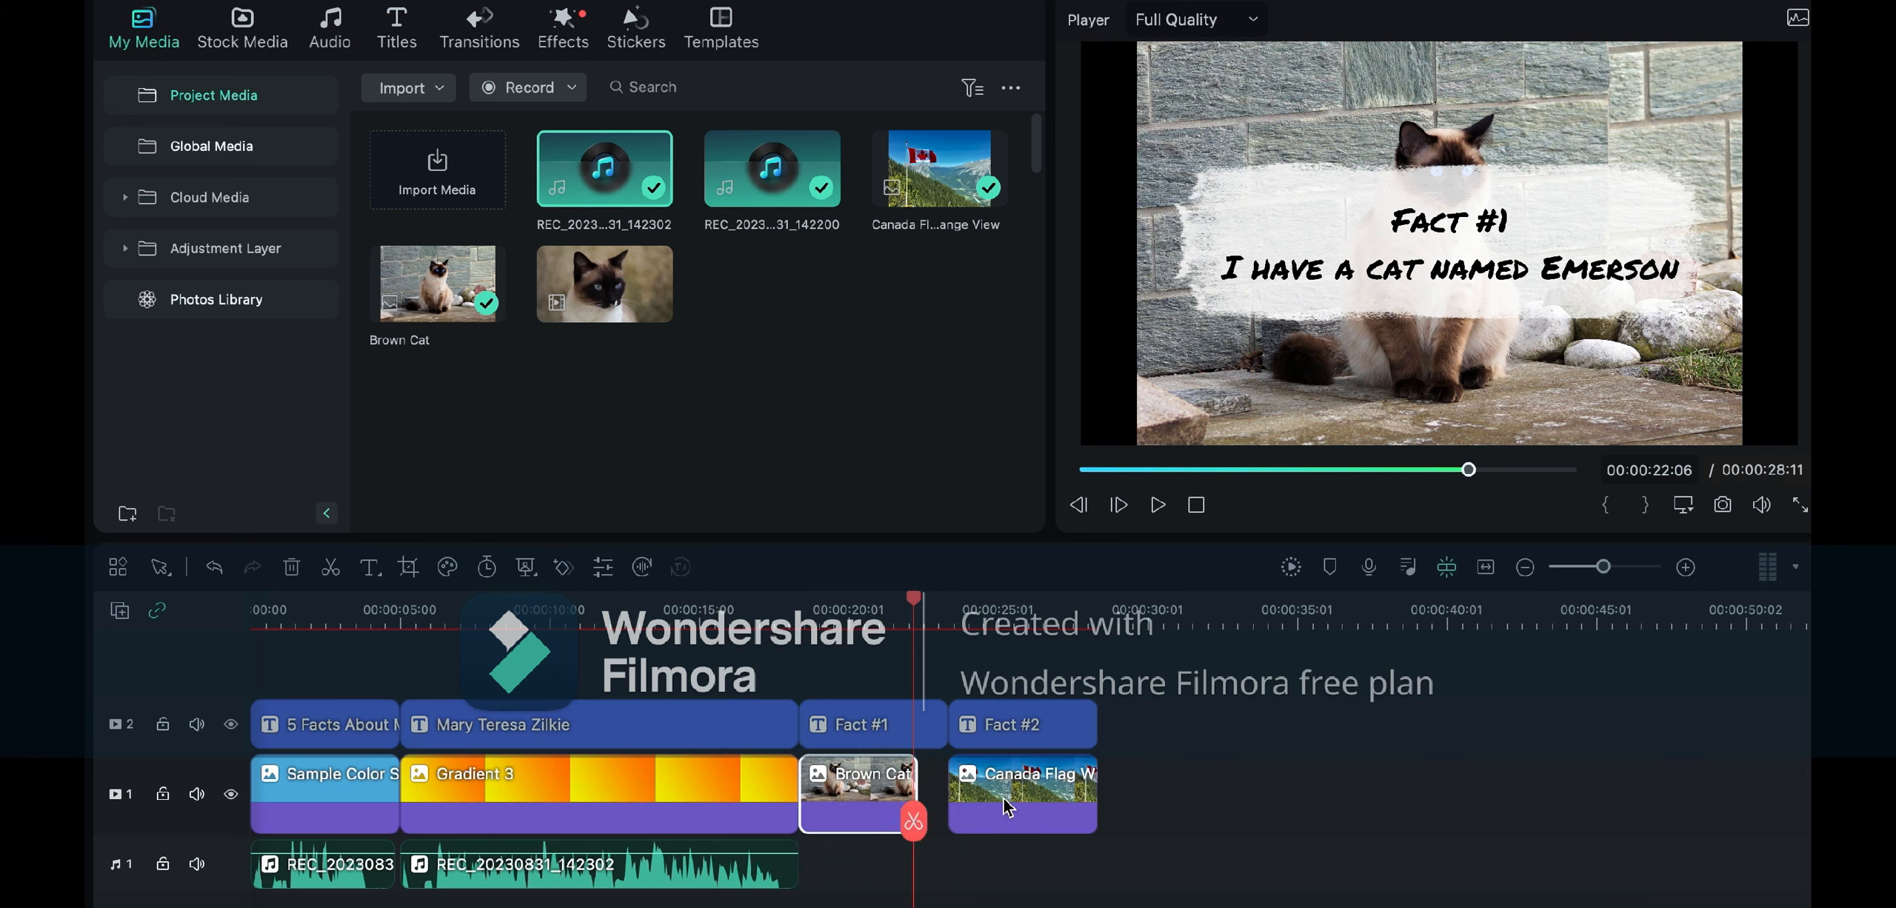
drag(1006, 798, 982, 801)
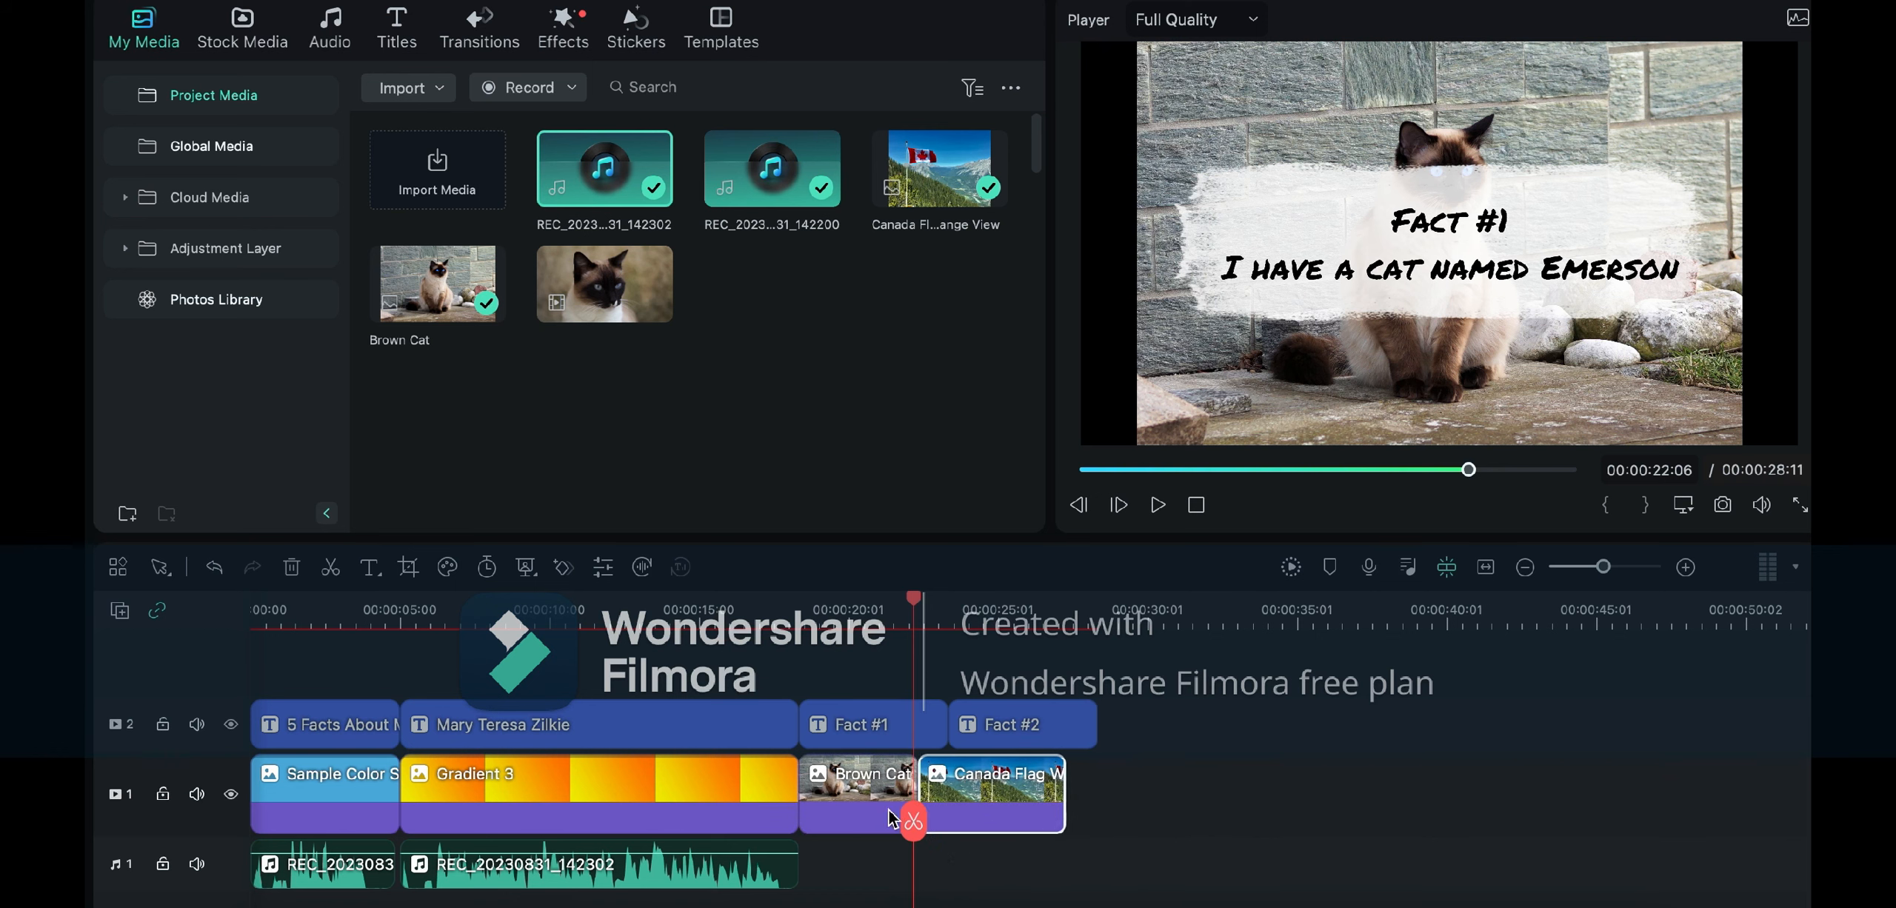
Step: Record a voiceover of about 11 seconds starting at the beginning of the Brown Cat clip, with the project muted
click(914, 600)
drag(914, 604, 801, 626)
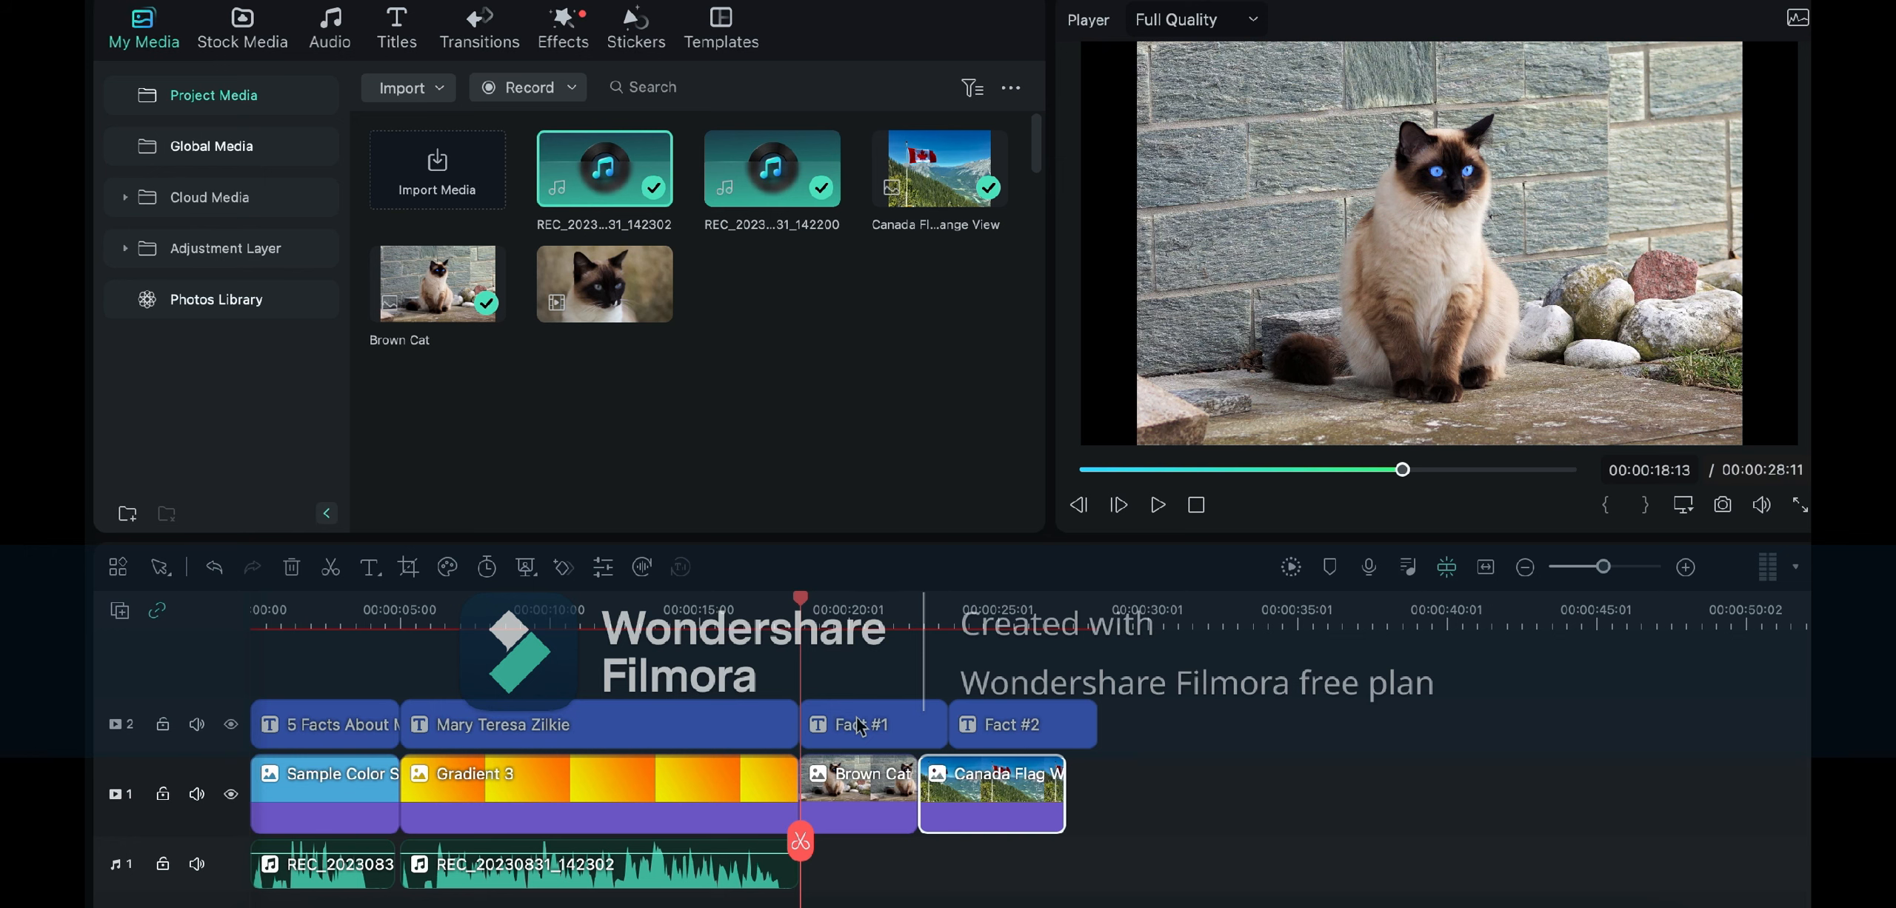
click(1371, 567)
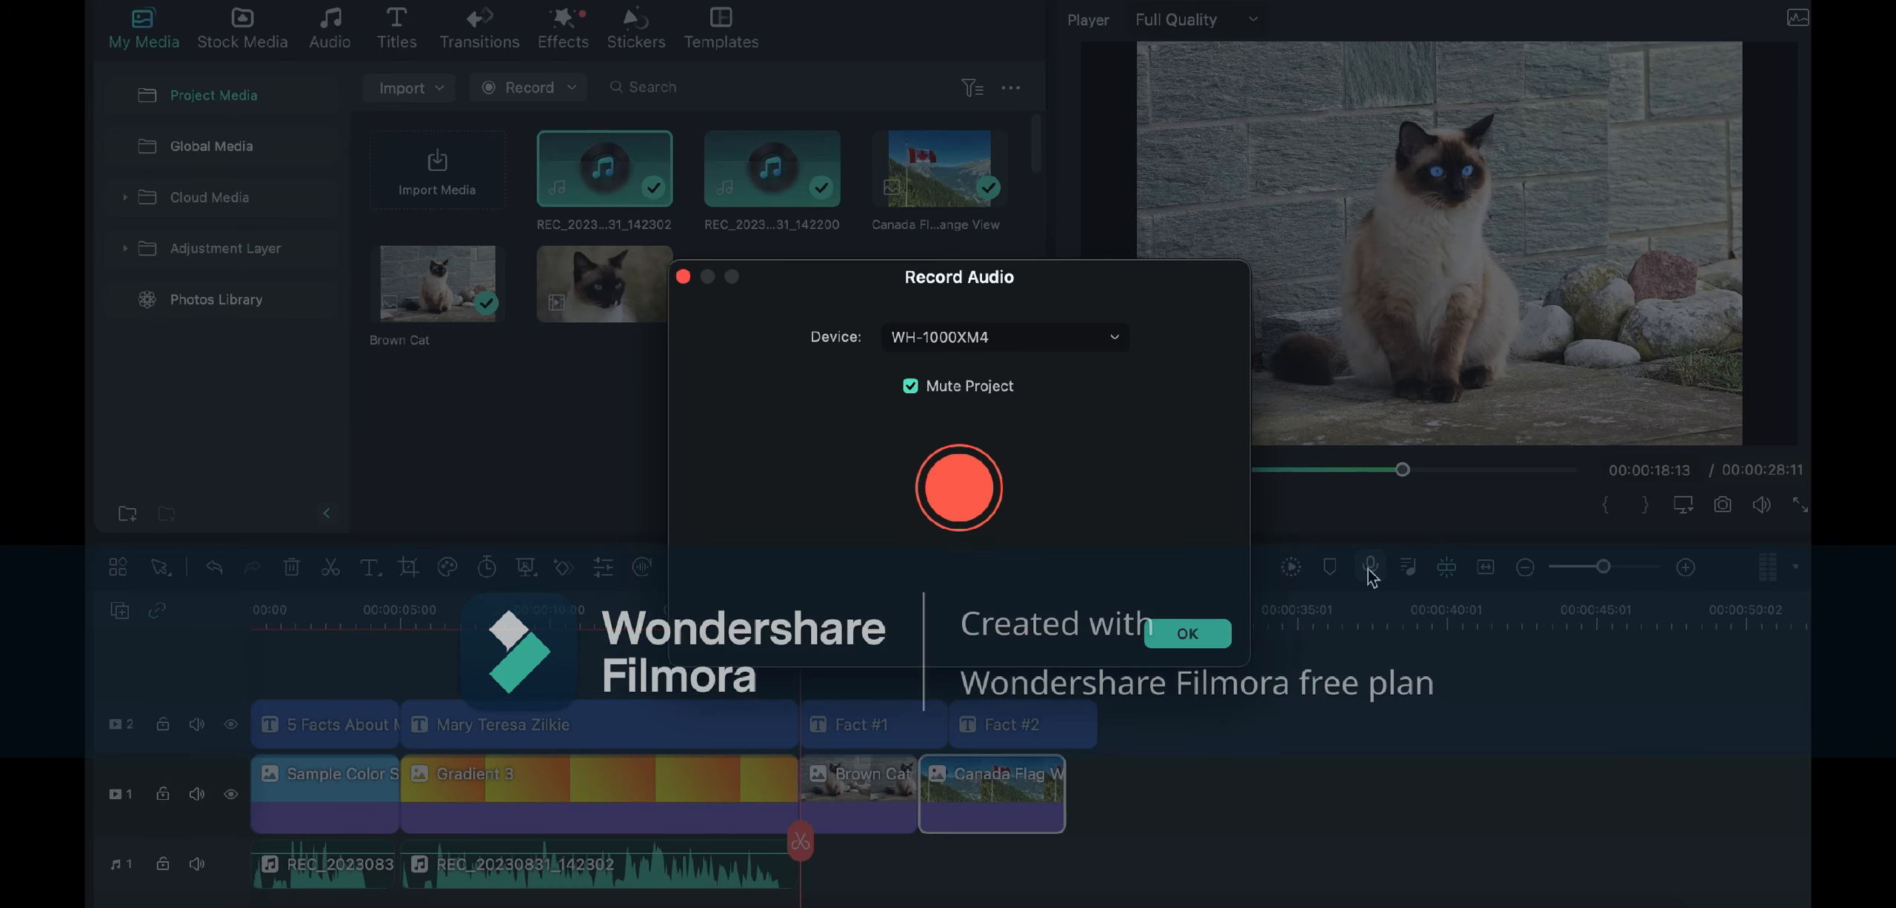
click(968, 498)
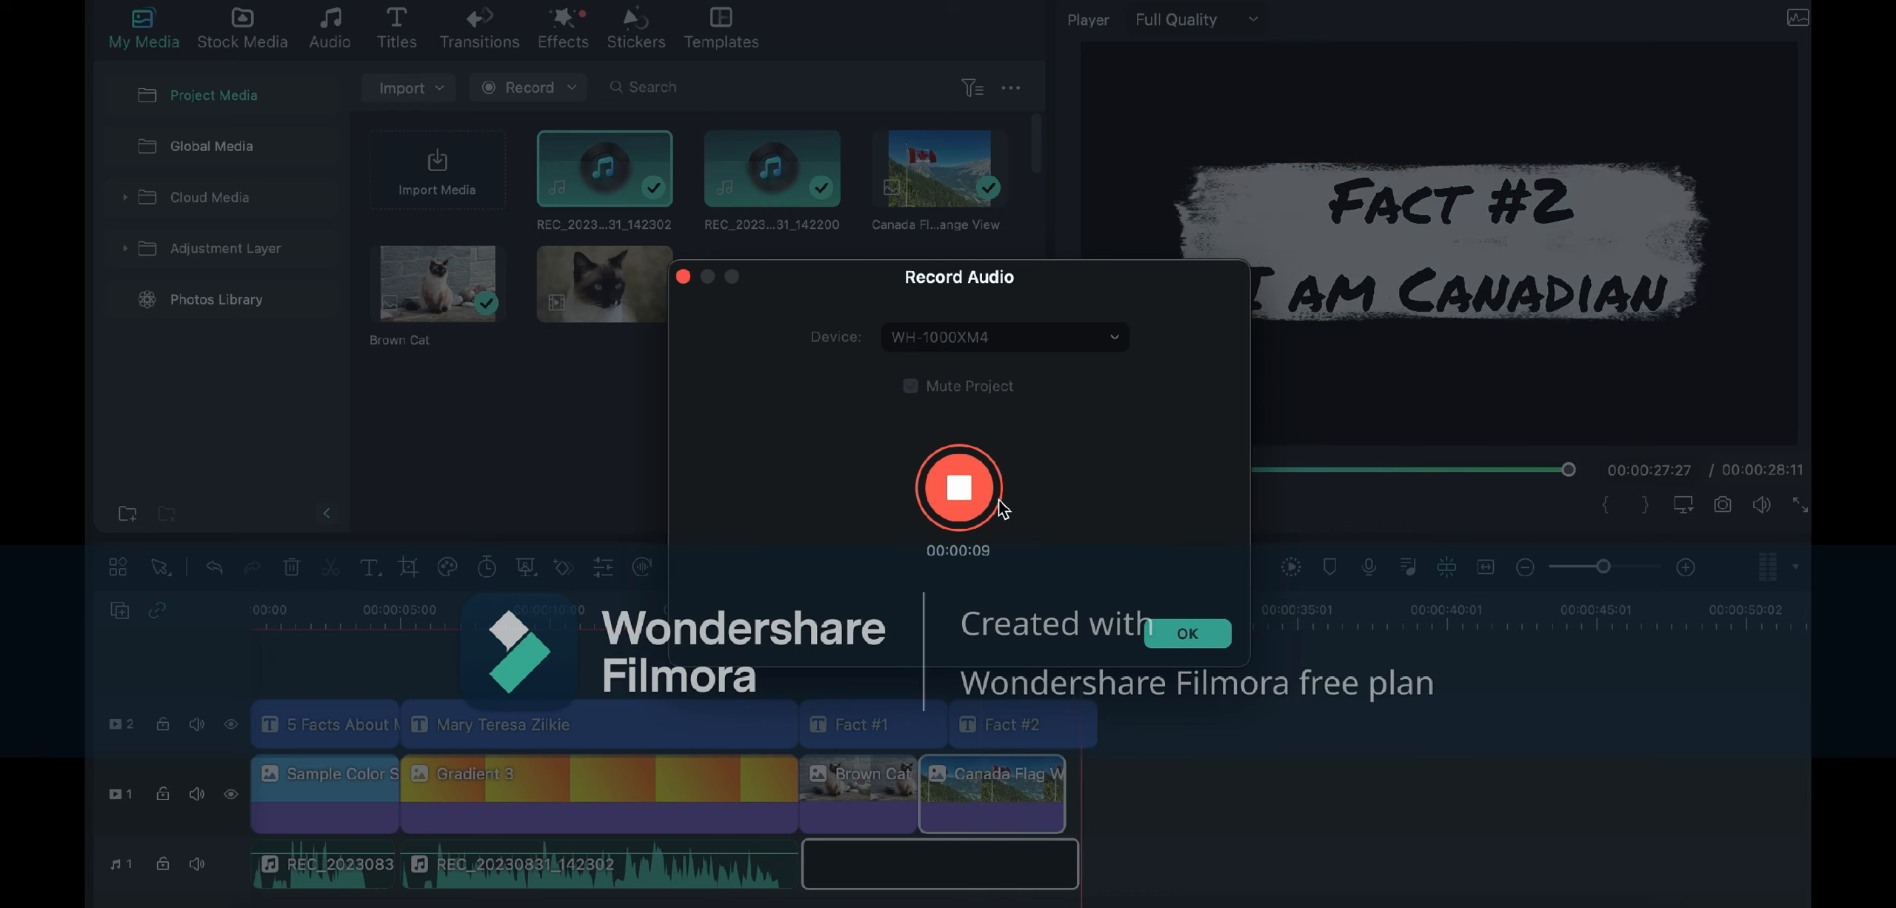
click(960, 489)
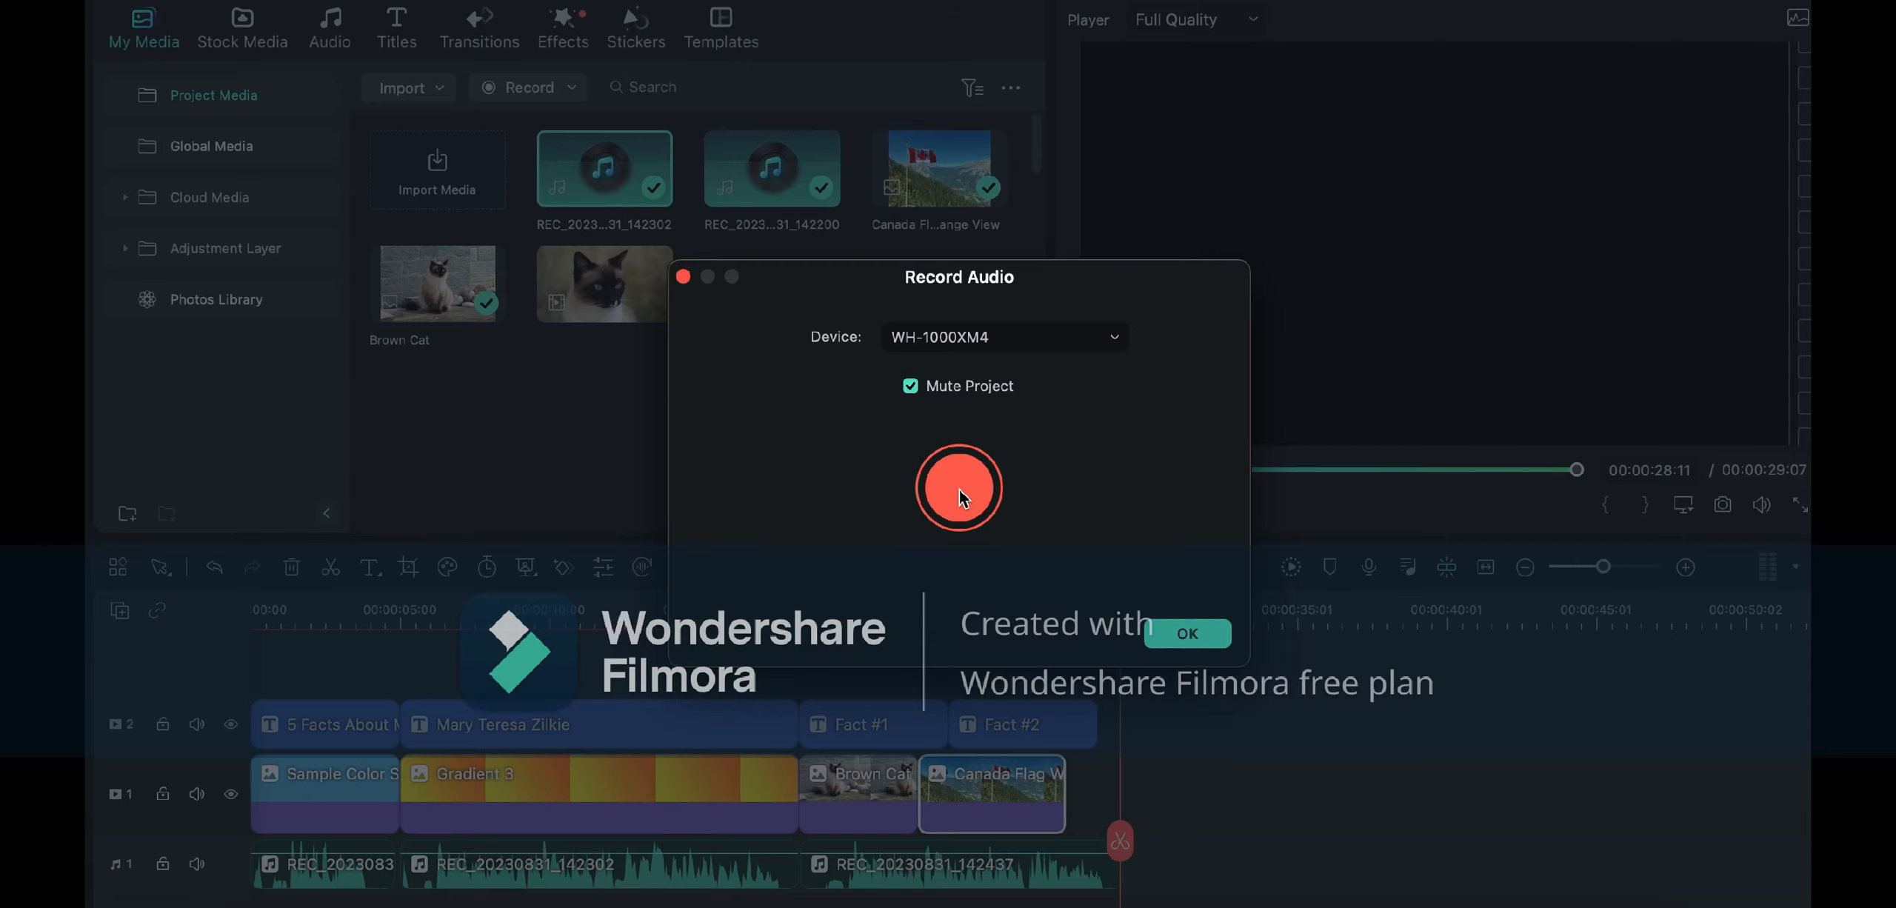
click(1188, 634)
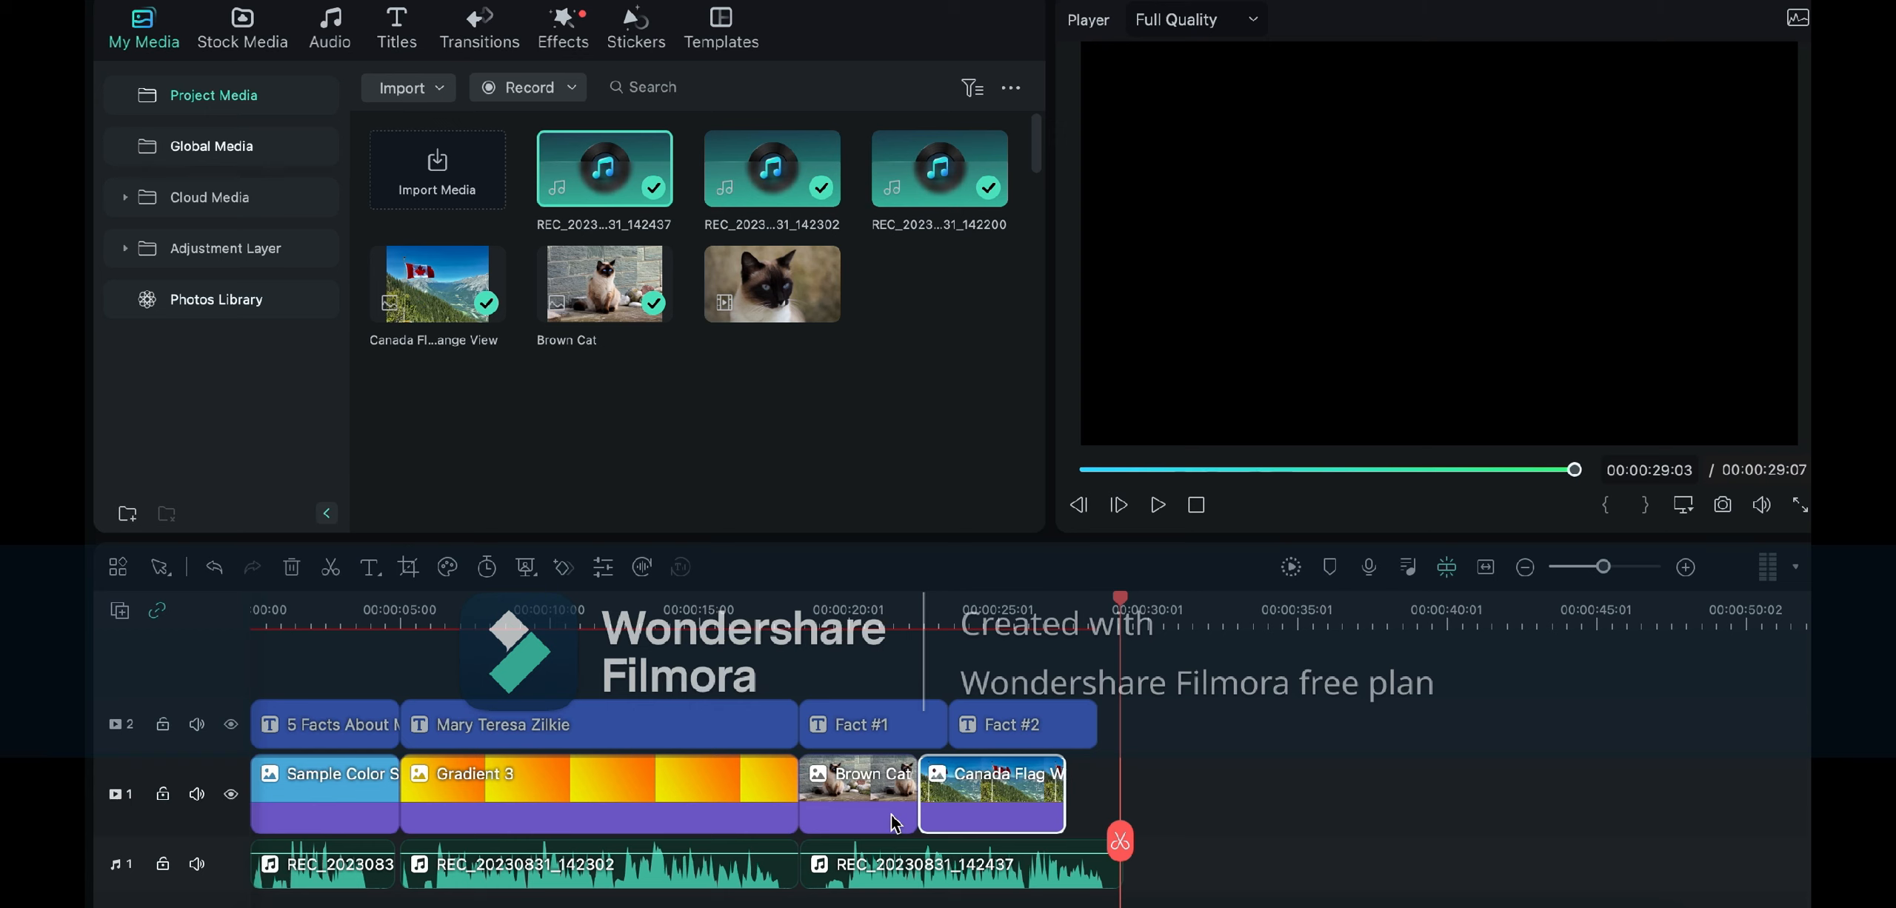
Step: Extend the Brown Cat clip and Fact #1 title to the end of the third recording, and align the Fact #2 title with the Canada Flag clip
drag(917, 814, 1120, 800)
click(934, 736)
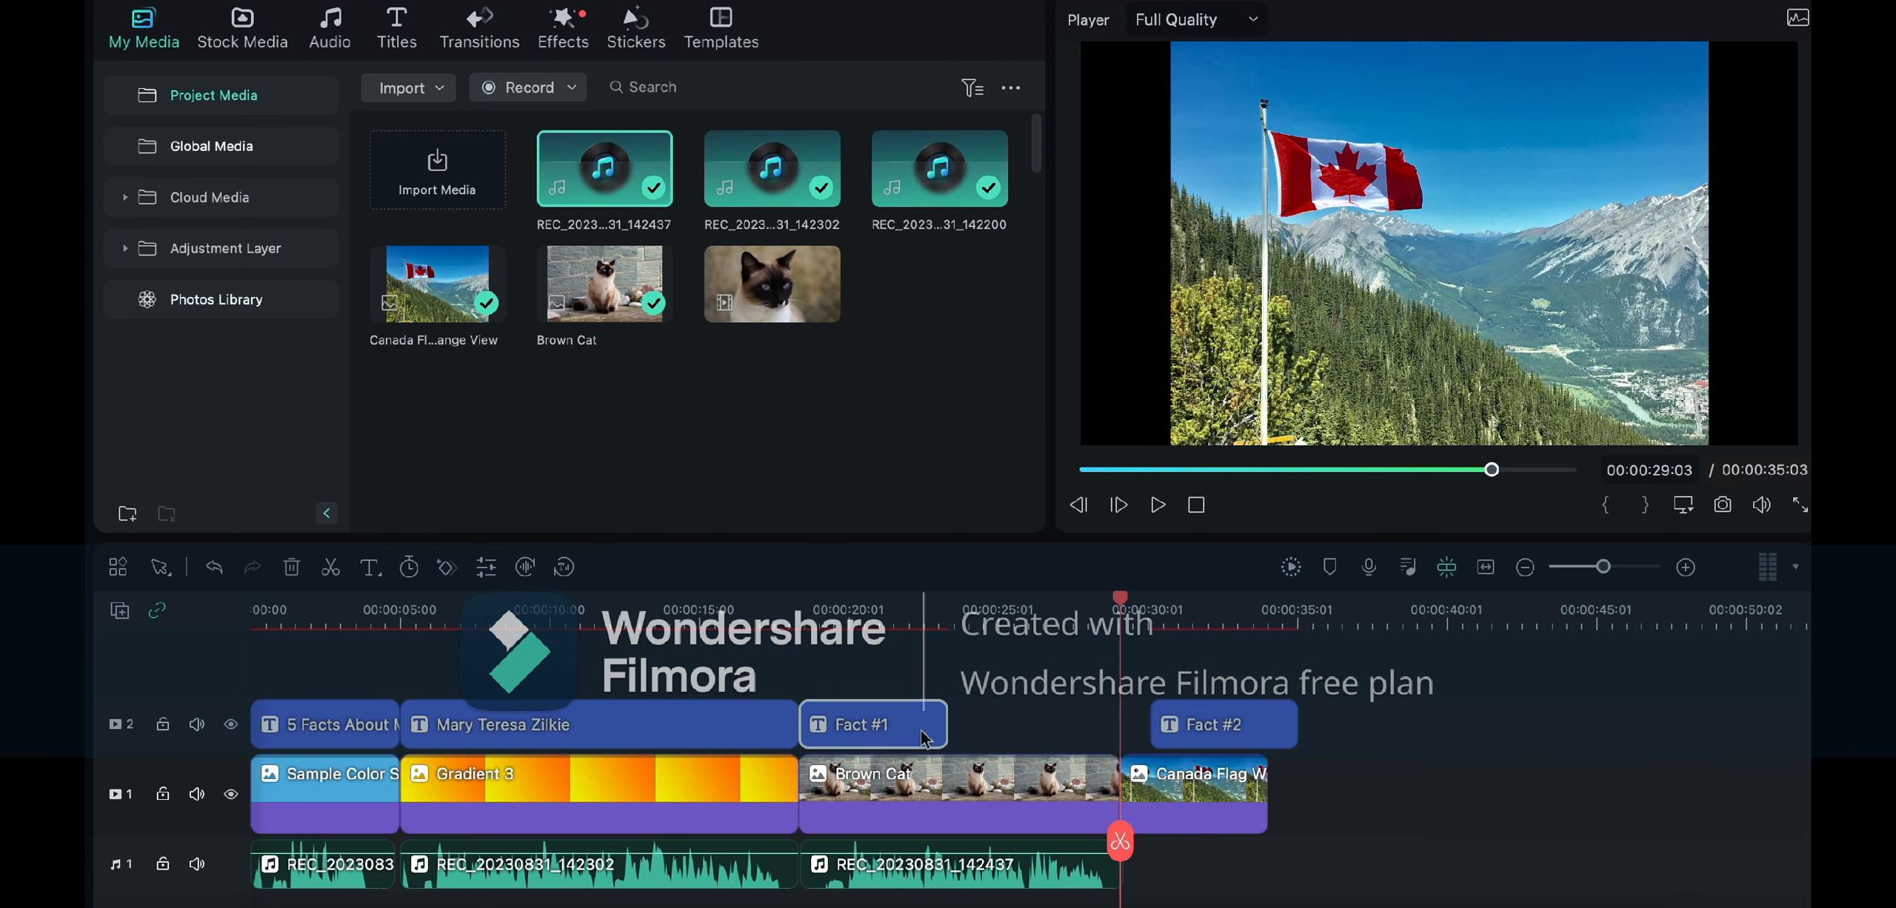
drag(944, 730, 1119, 730)
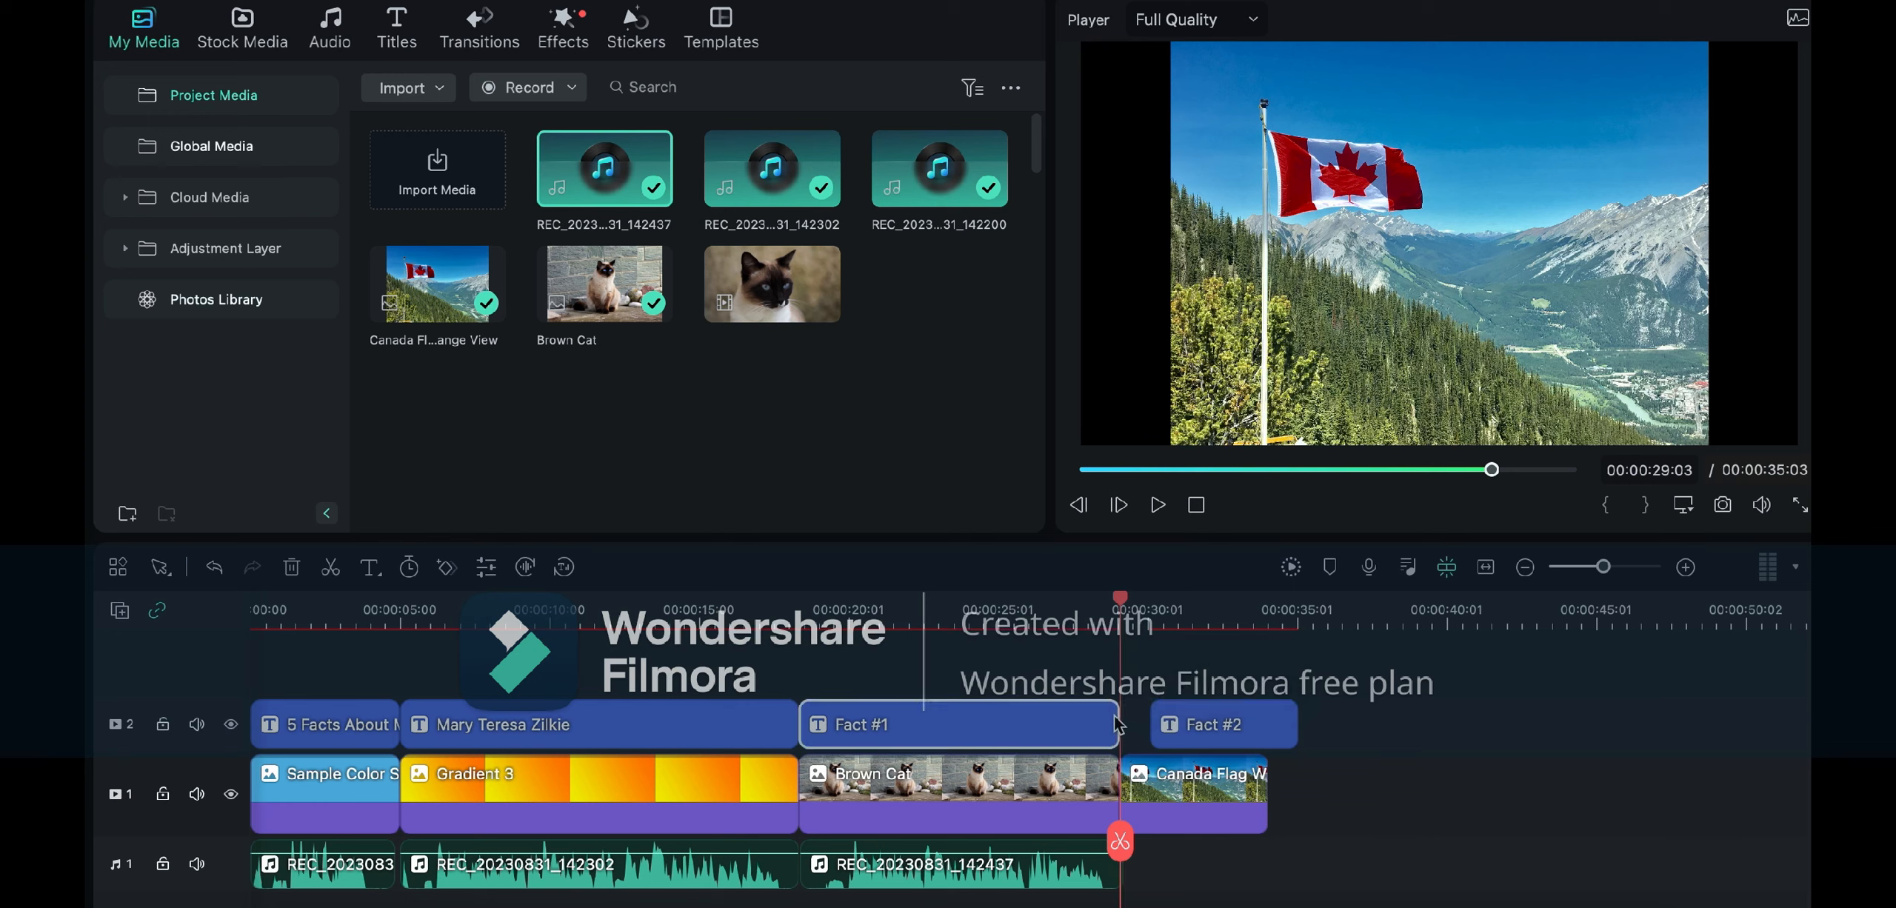
click(1492, 825)
drag(1279, 728, 1249, 730)
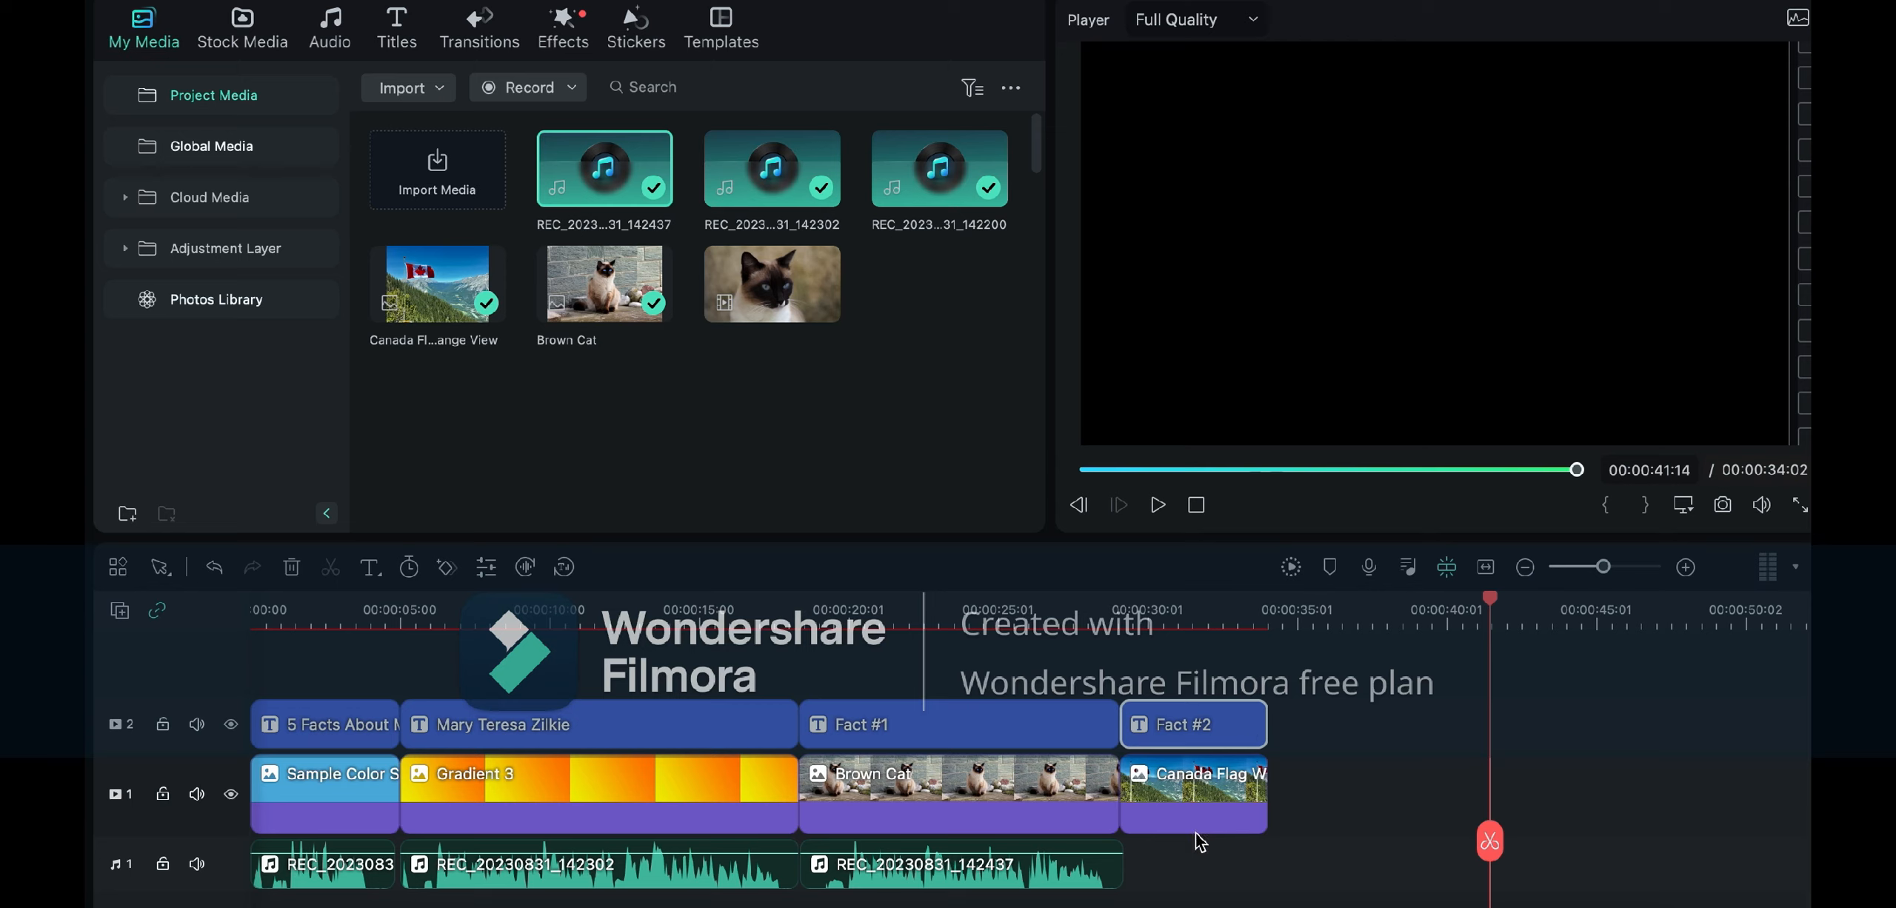
scroll(1192, 822, down, 2)
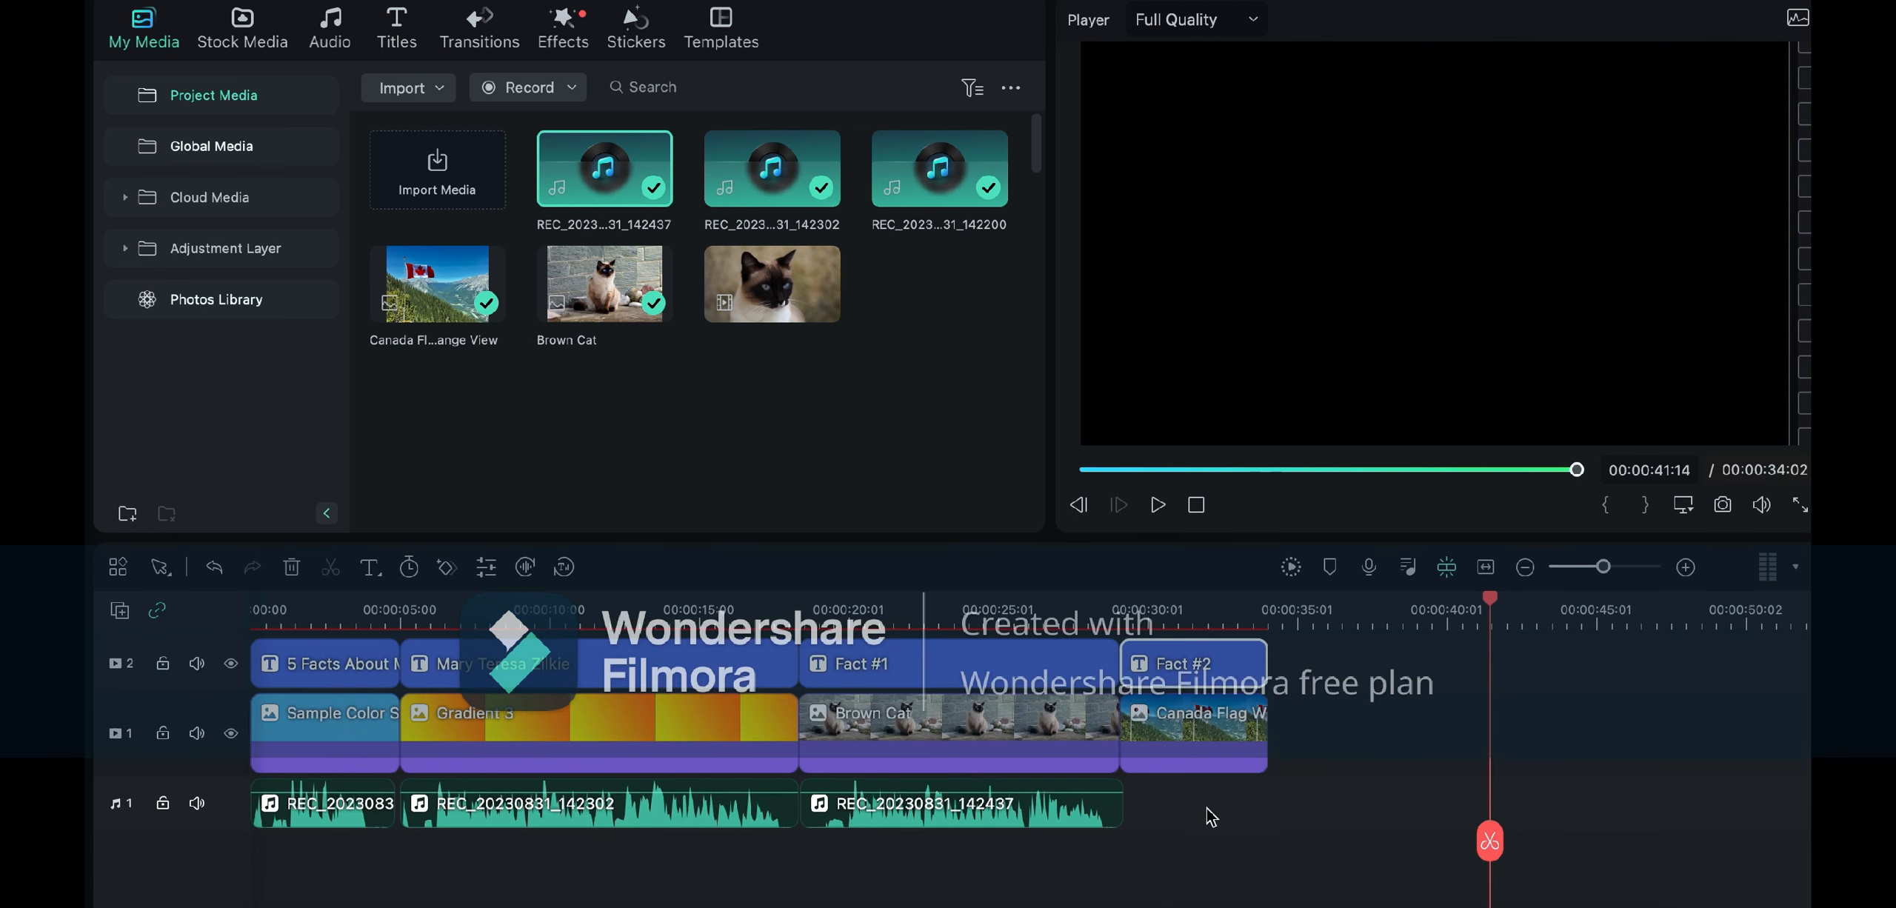
scroll(1211, 815, up, 2)
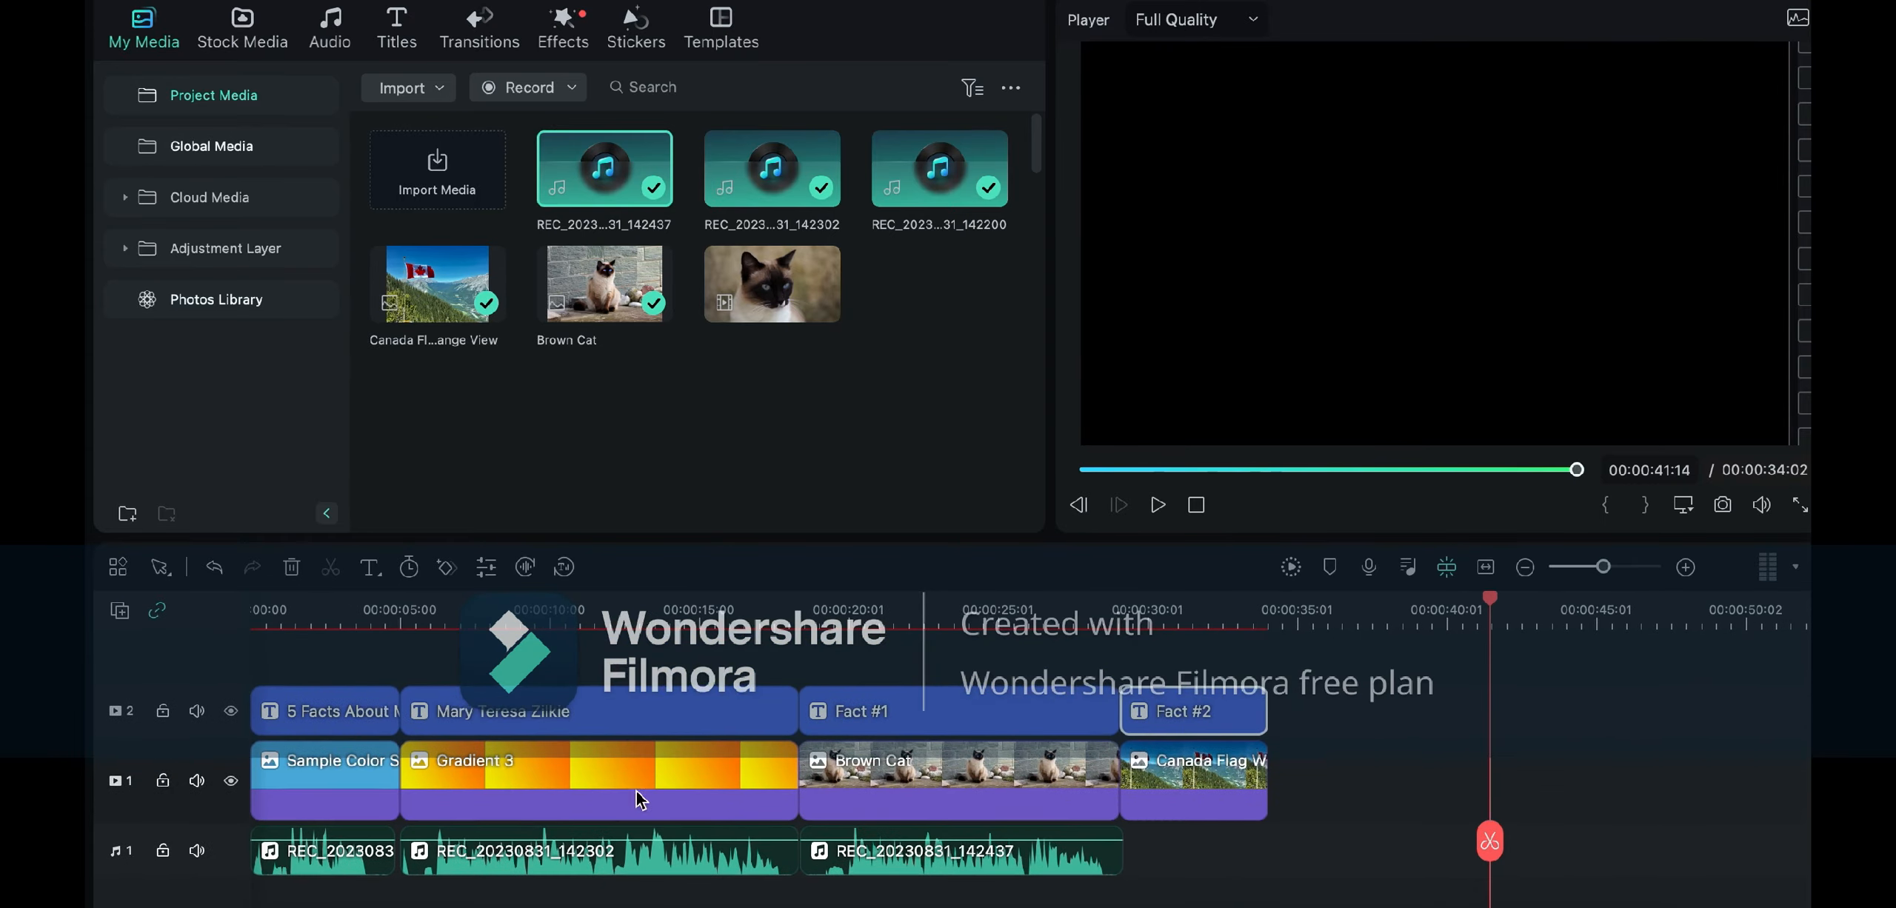
scroll(637, 792, down, 2)
scroll(637, 791, up, 3)
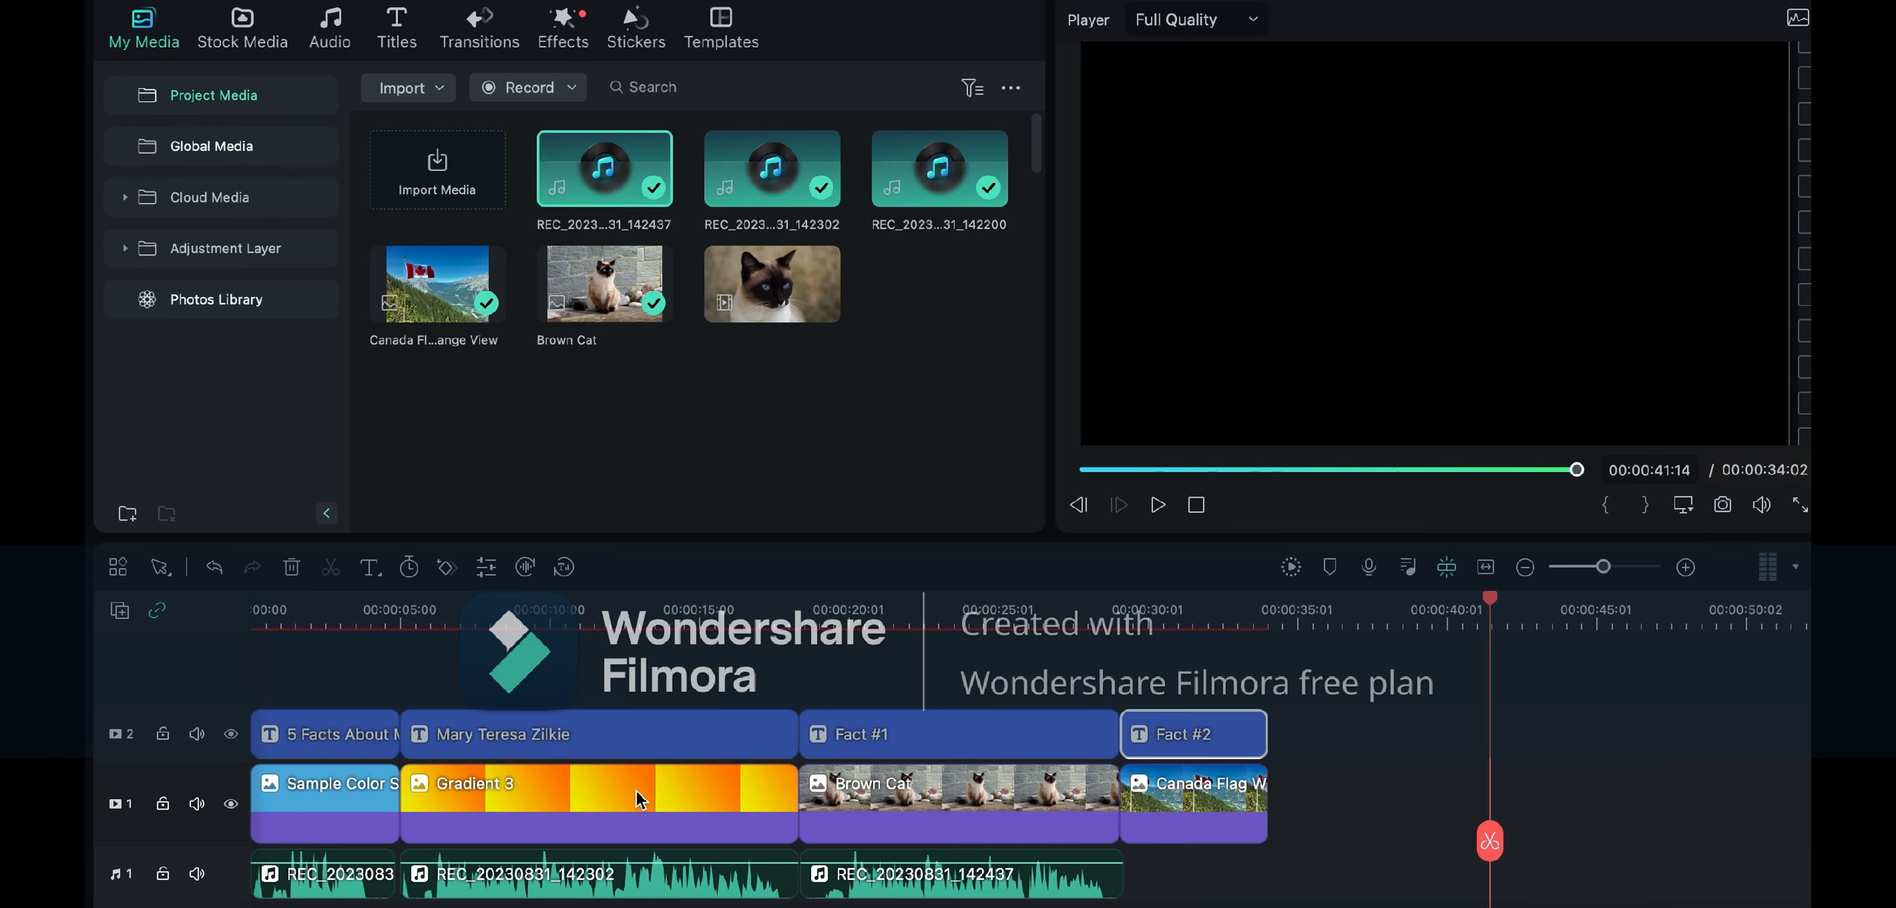
Step: Browse the included audio library for background music, checking the Beat Music, Electronic and Young & Bright categories
click(331, 27)
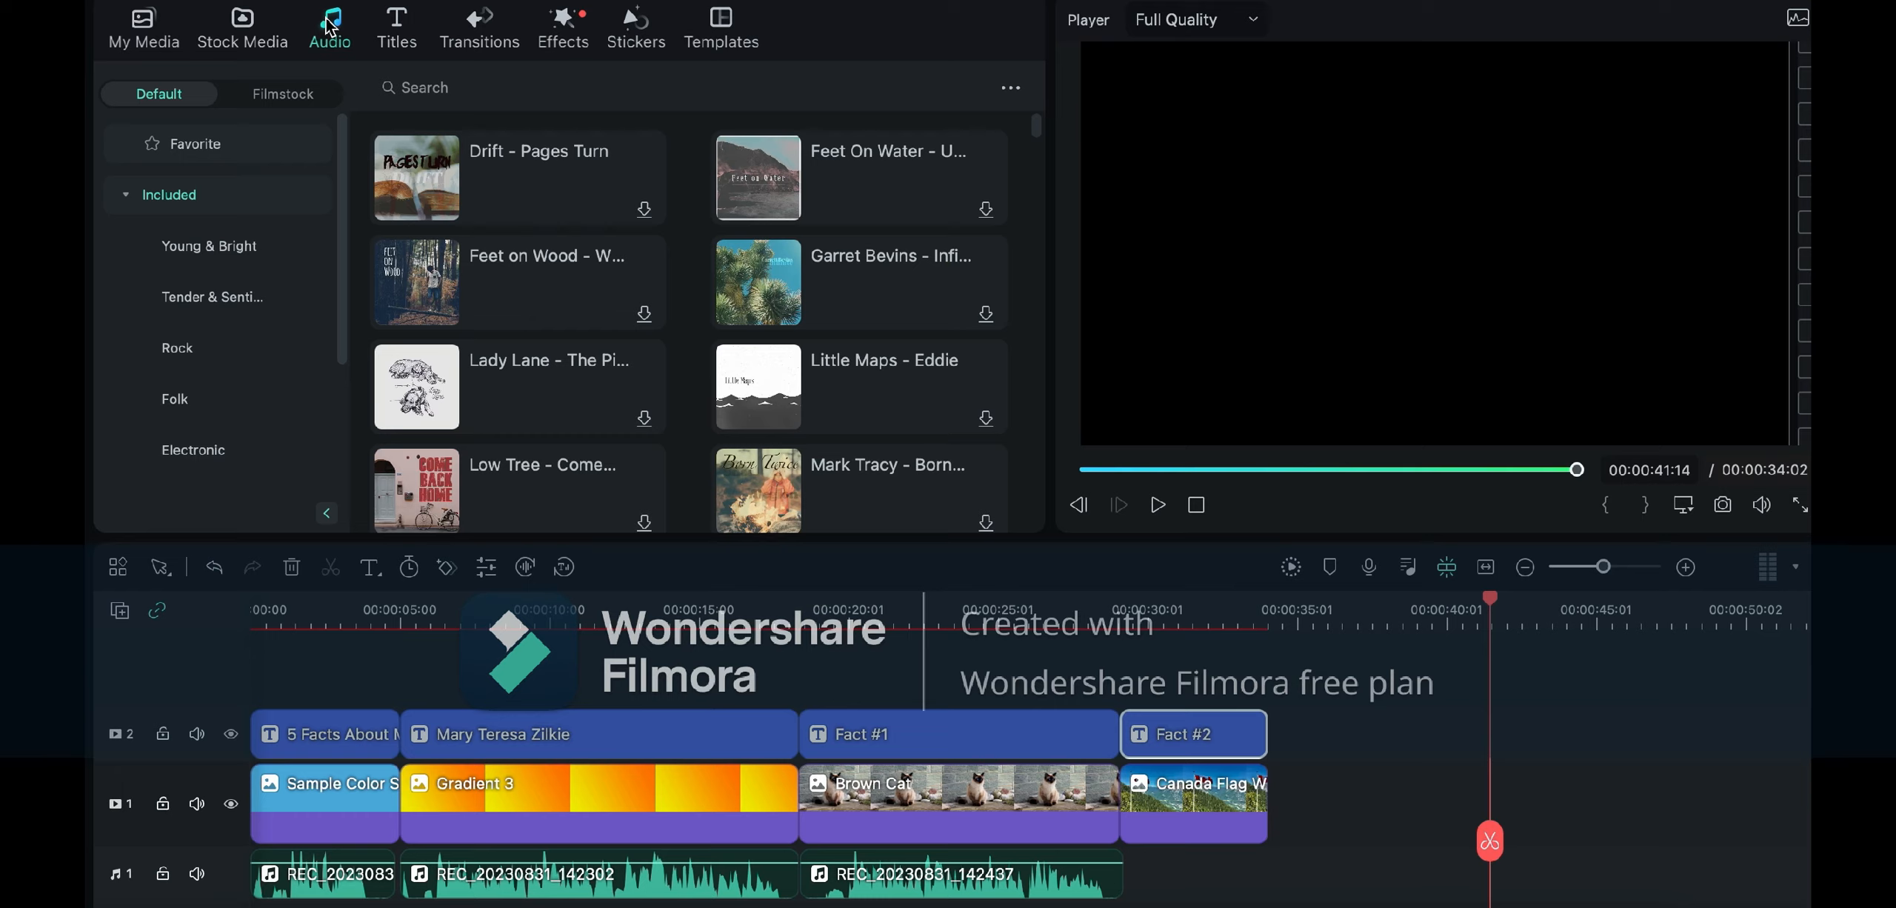
scroll(639, 345, down, 5)
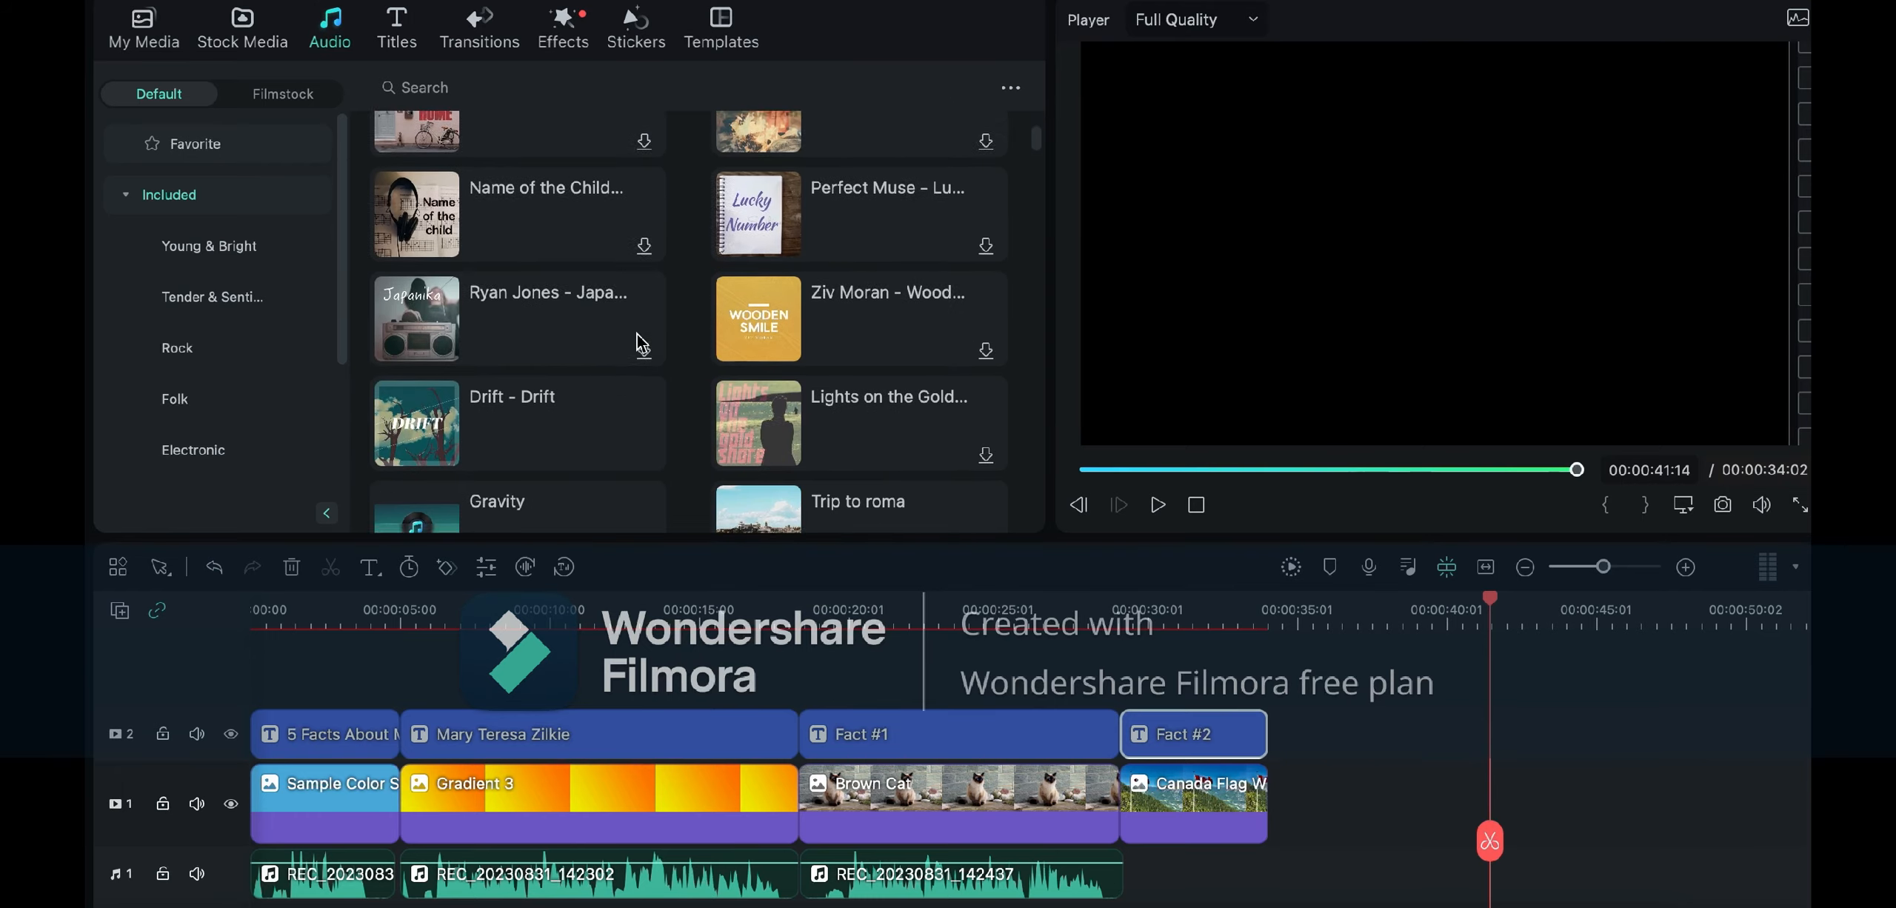
scroll(638, 345, down, 5)
scroll(640, 344, up, 10)
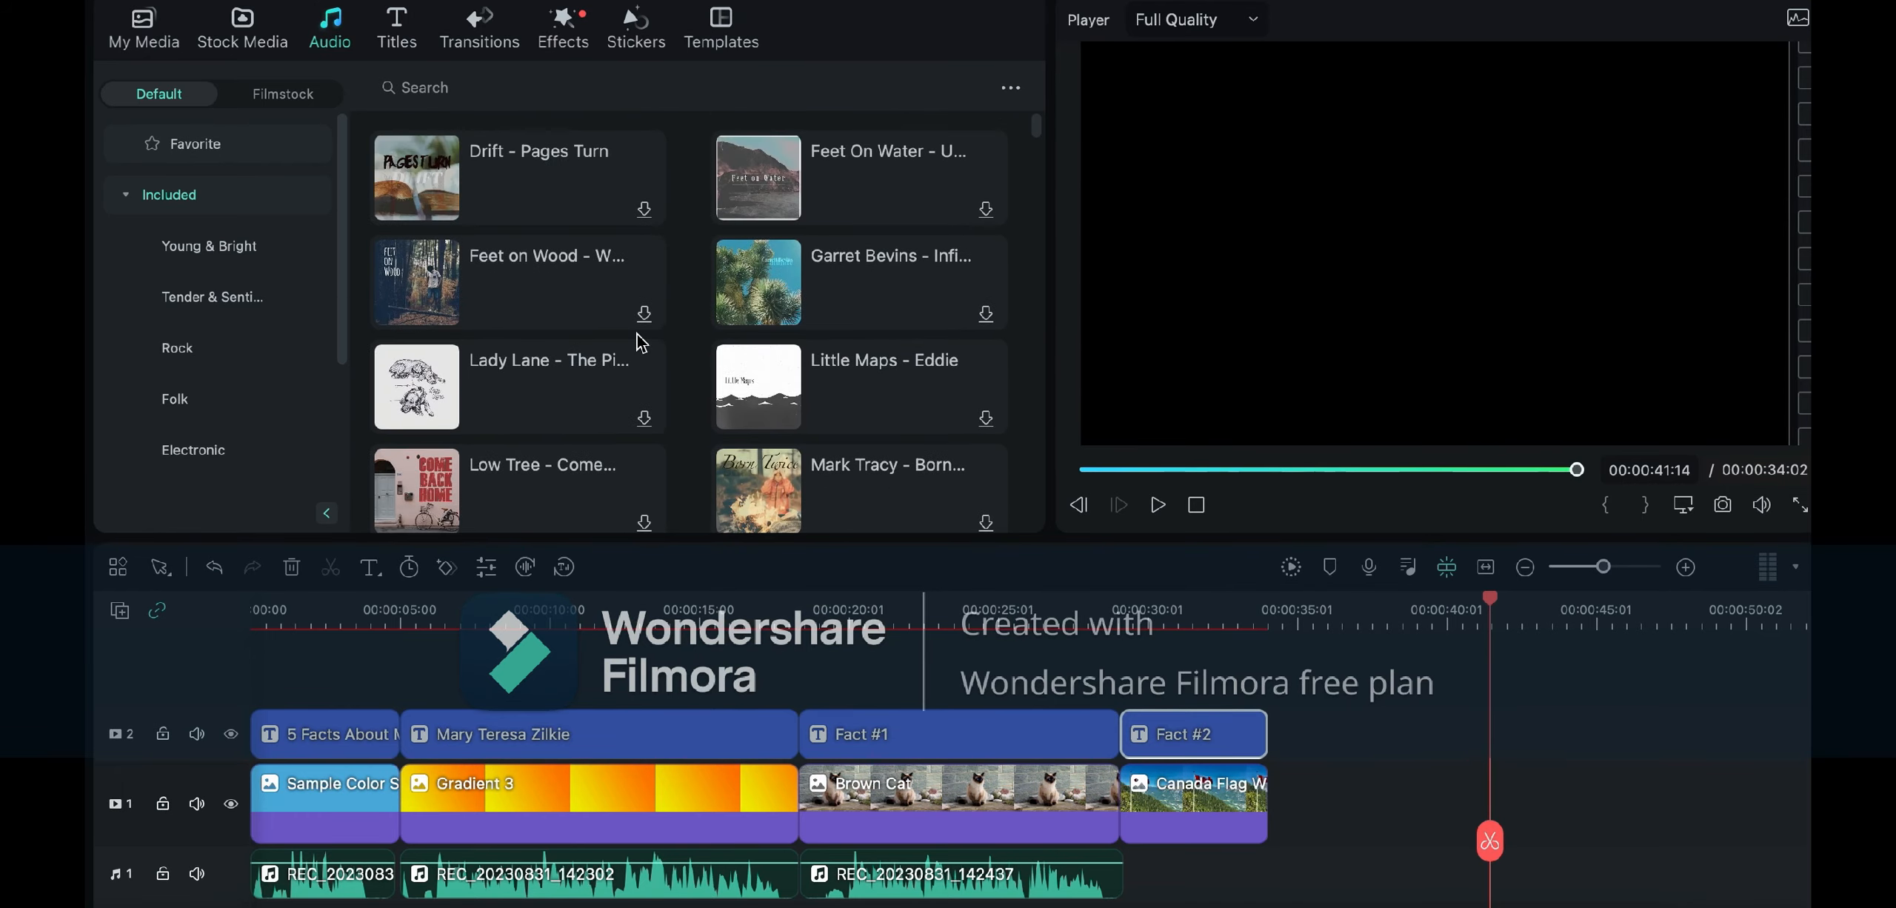
scroll(521, 362, down, 5)
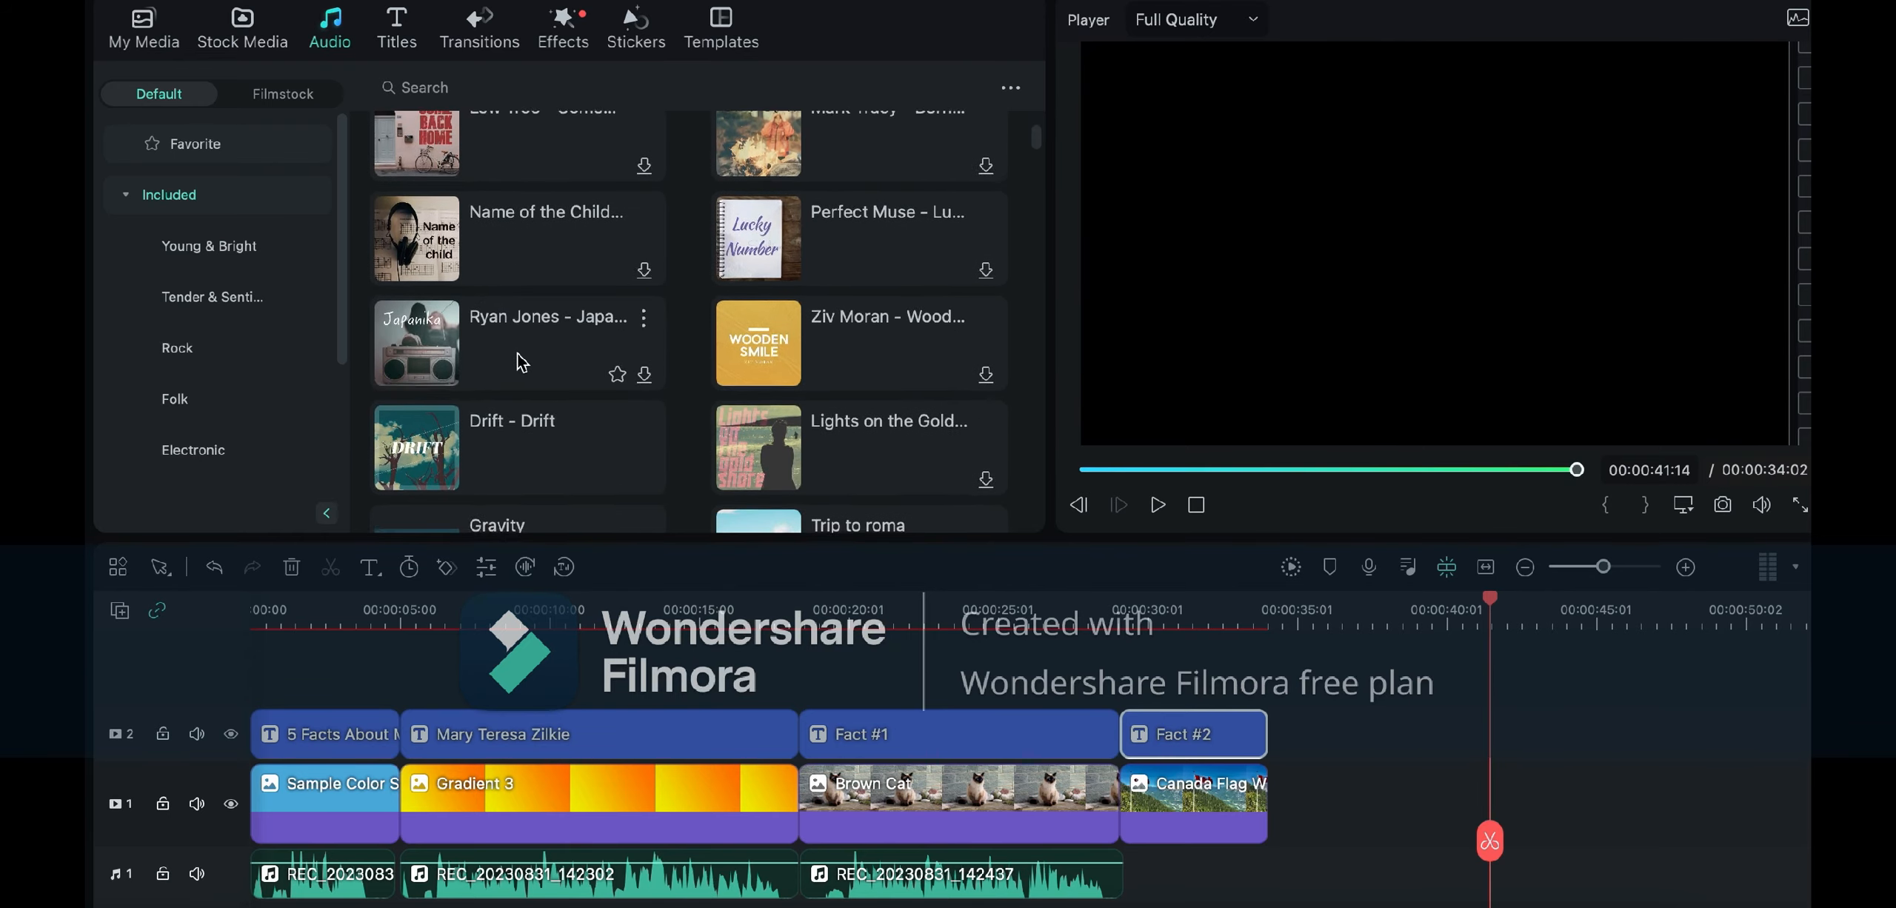
scroll(503, 341, up, 10)
scroll(198, 408, down, 4)
click(195, 412)
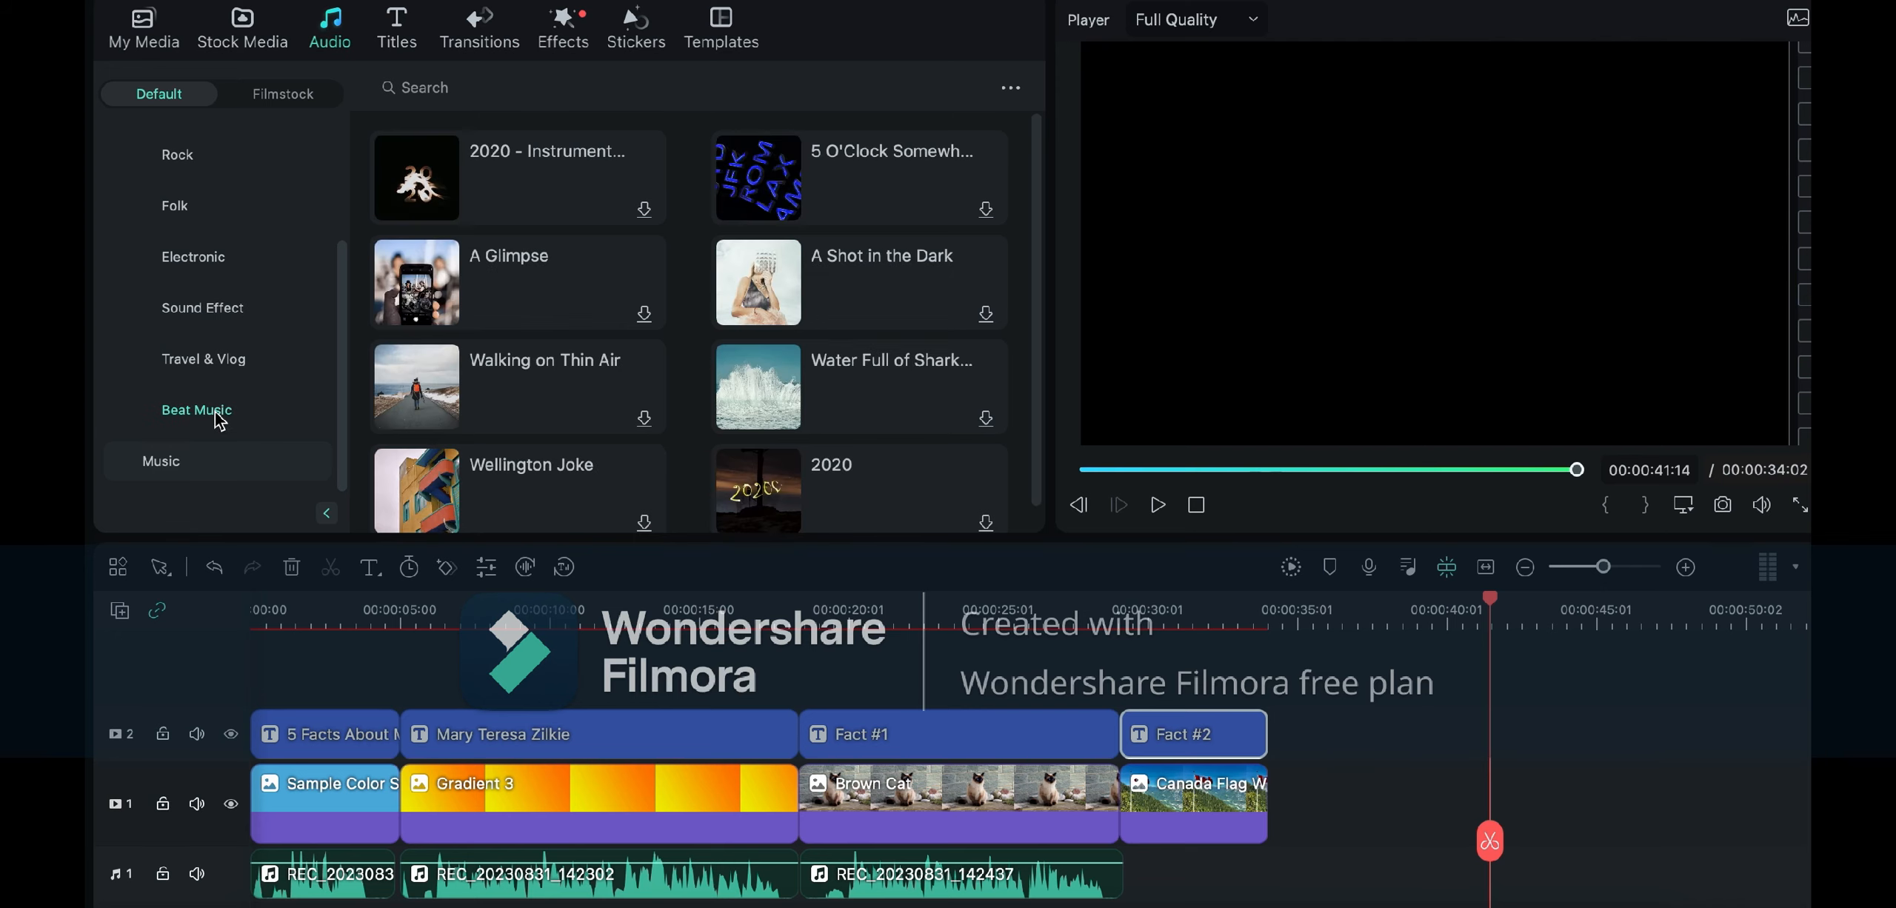
click(178, 261)
scroll(221, 271, up, 4)
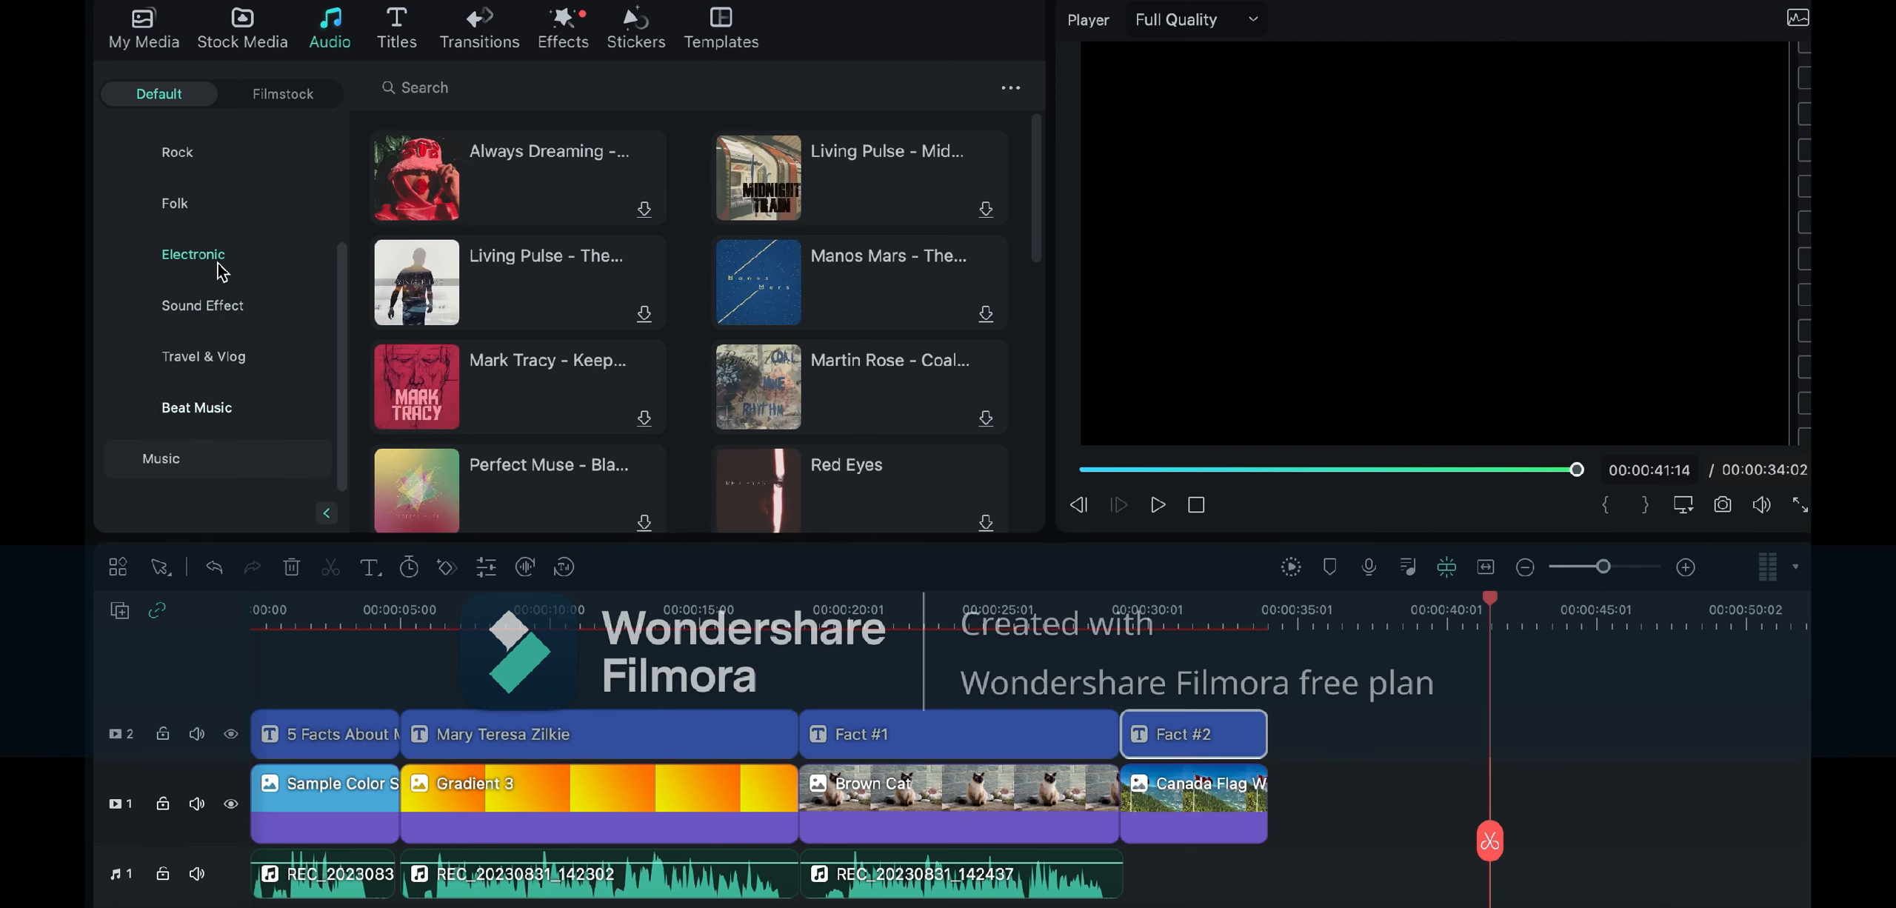
click(219, 252)
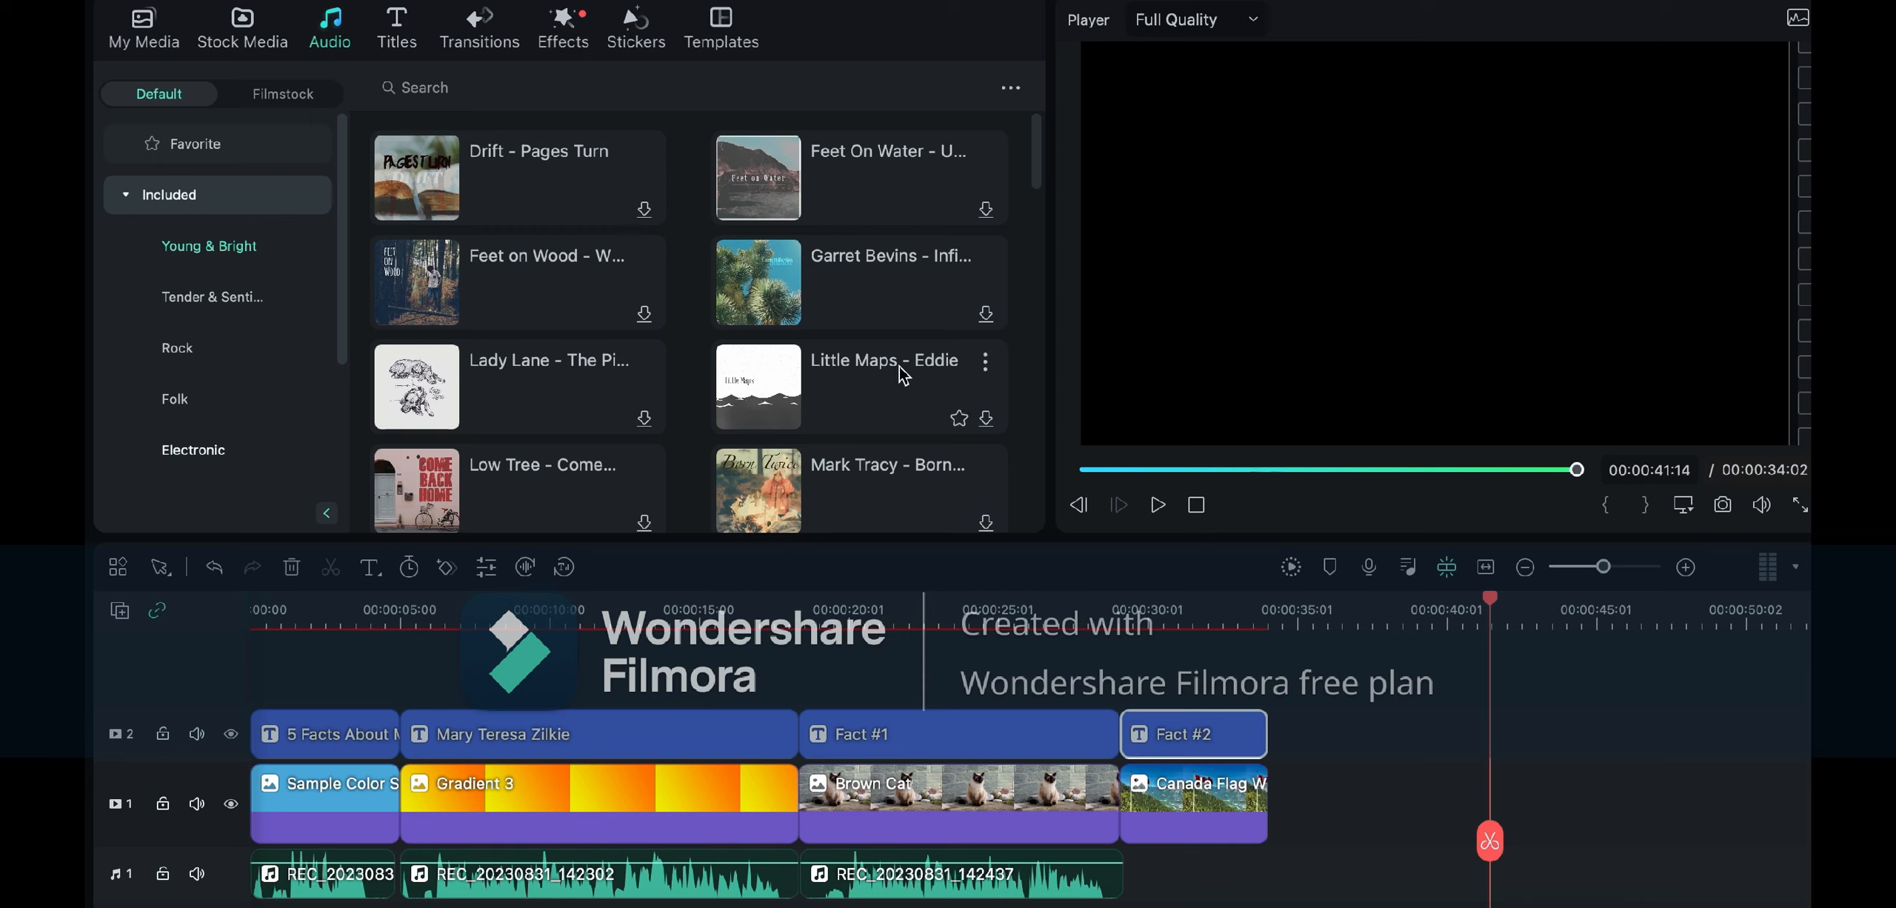
Step: Try to preview the Feet on Wood track, and check the audio favorites before returning to the Young & Bright category
click(418, 285)
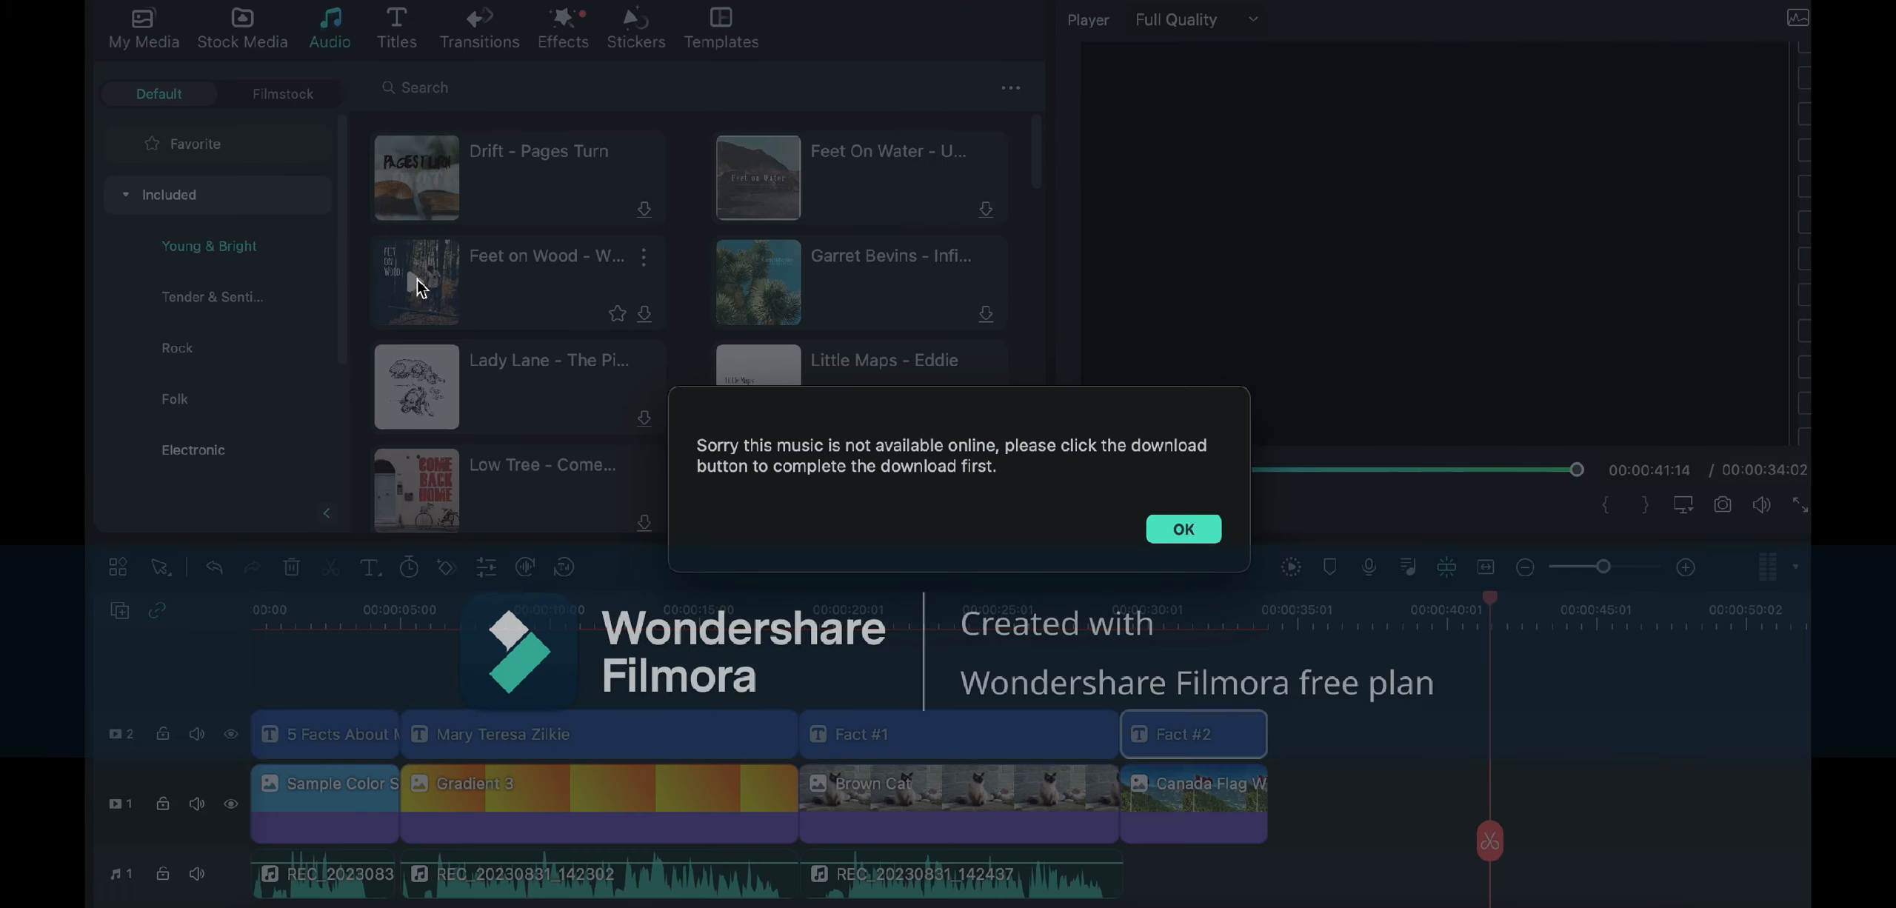
click(1172, 530)
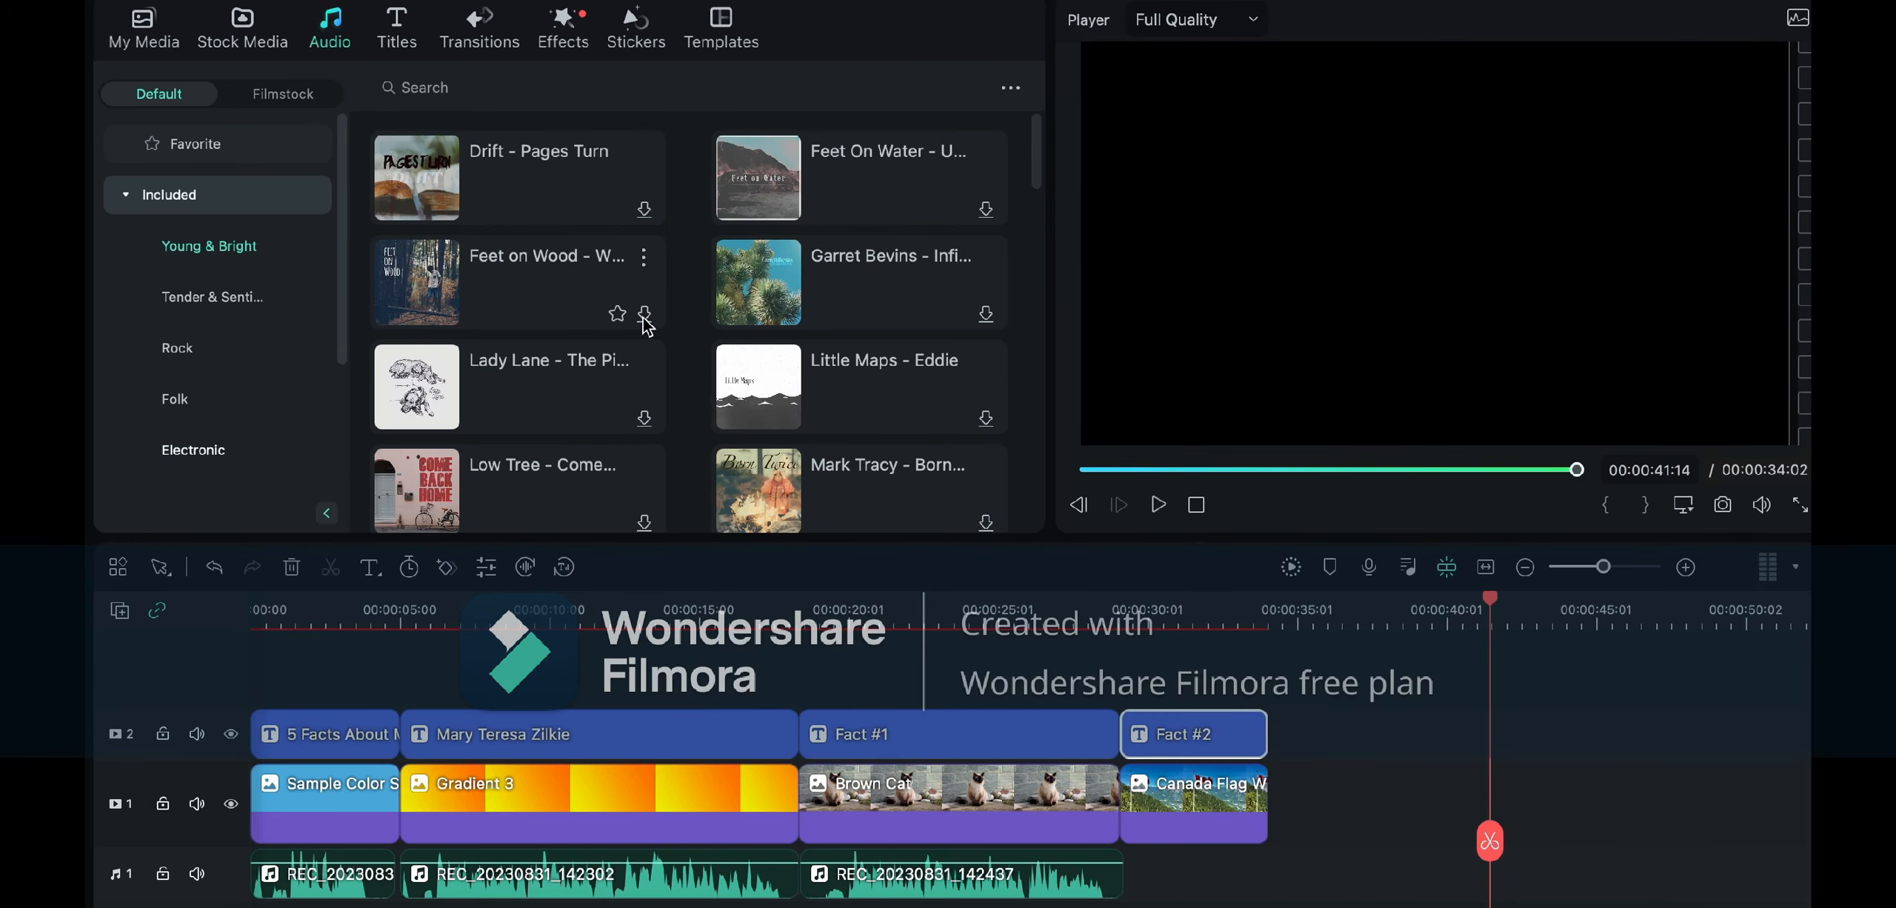
mouse_move(748, 323)
click(190, 148)
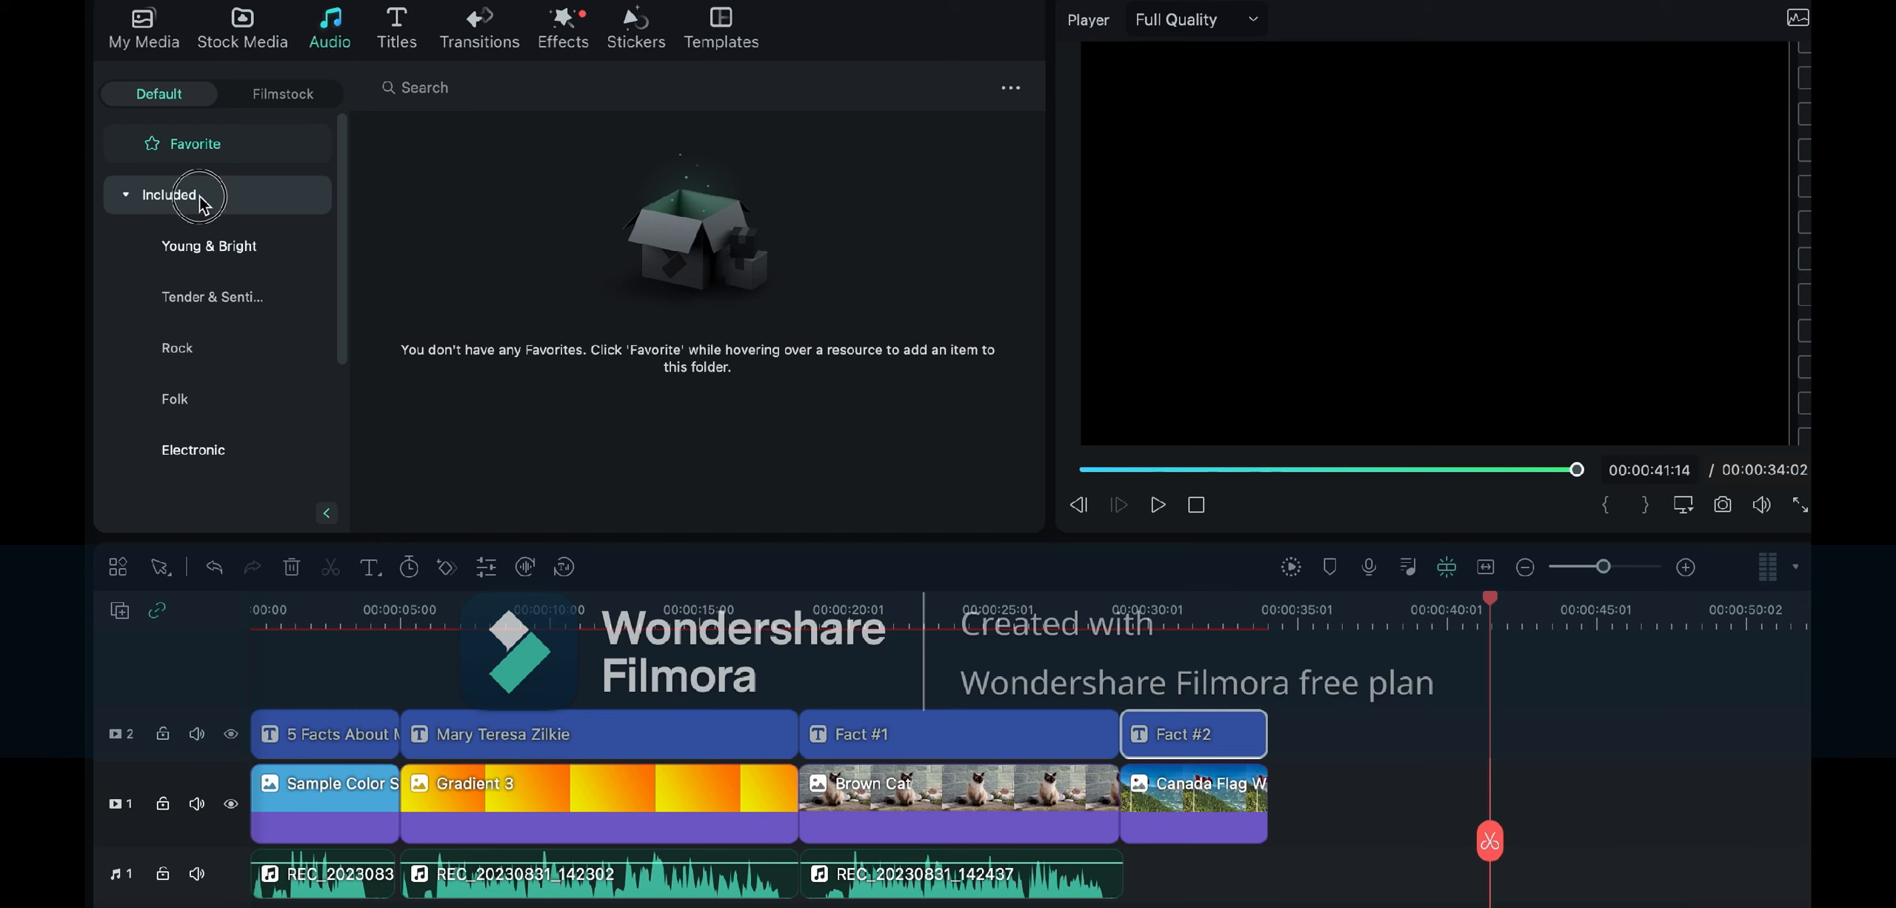
click(215, 259)
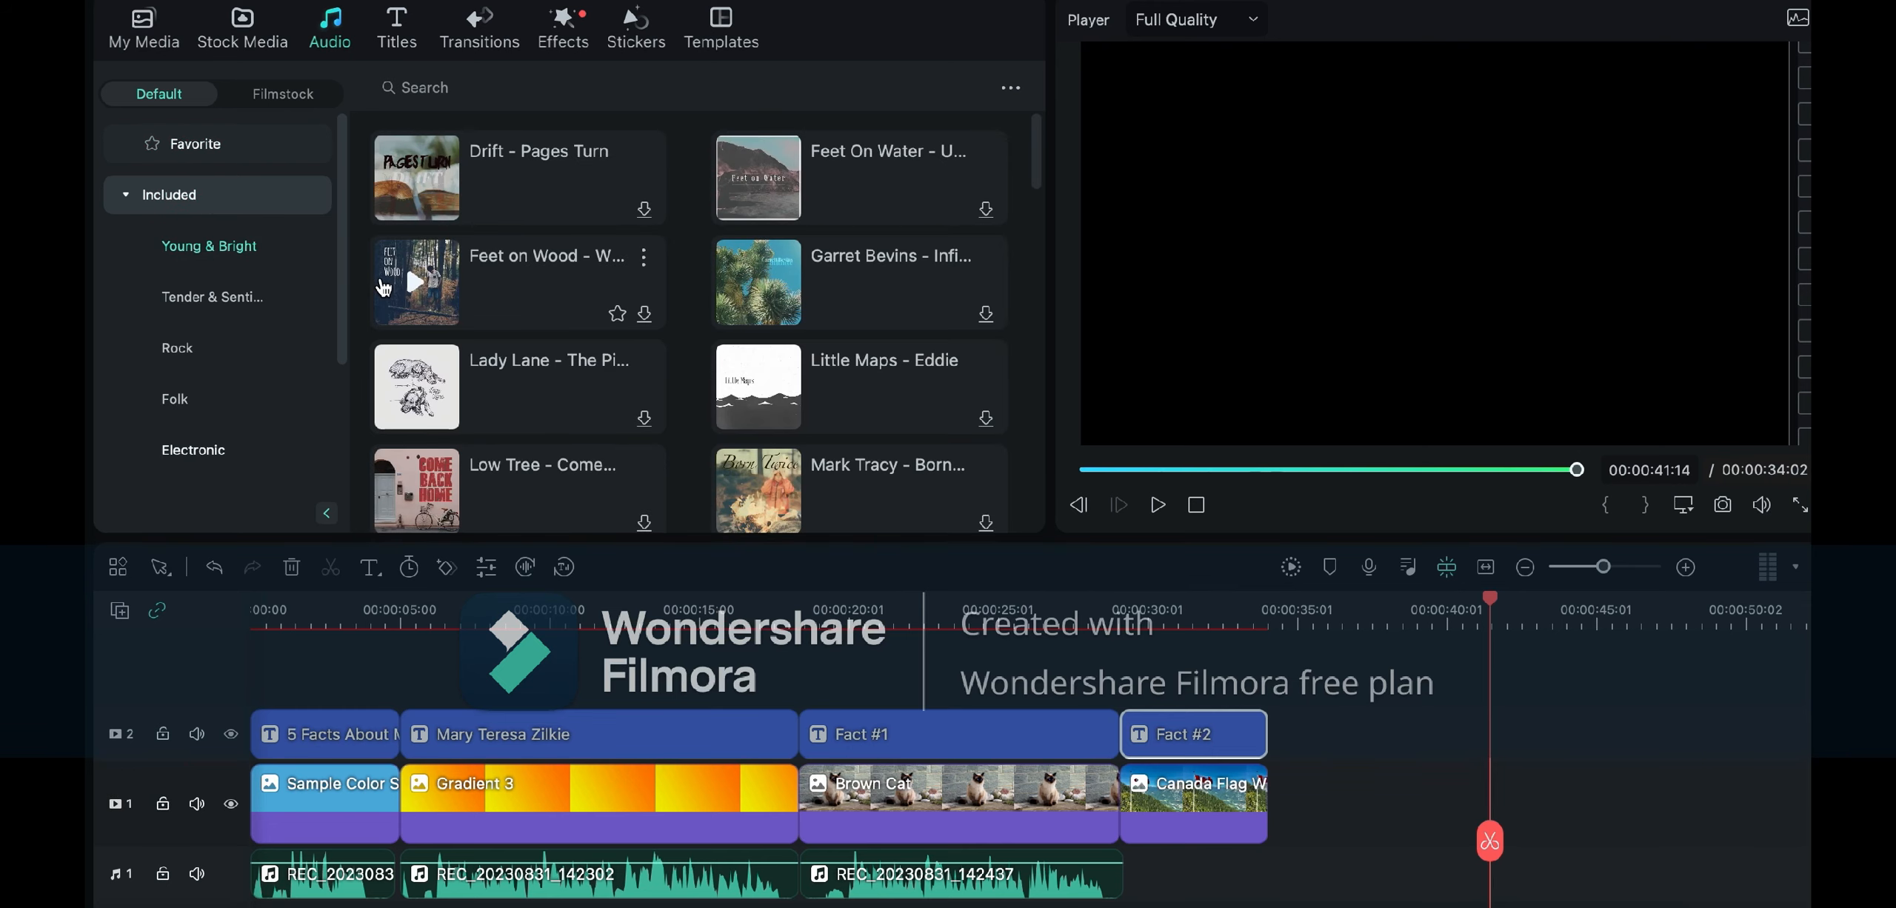
Step: Download the Drift - Pages Turn track and place it on a second audio track from the start of the timeline
click(645, 211)
scroll(489, 190, down, 2)
scroll(496, 193, up, 2)
drag(529, 183, 255, 846)
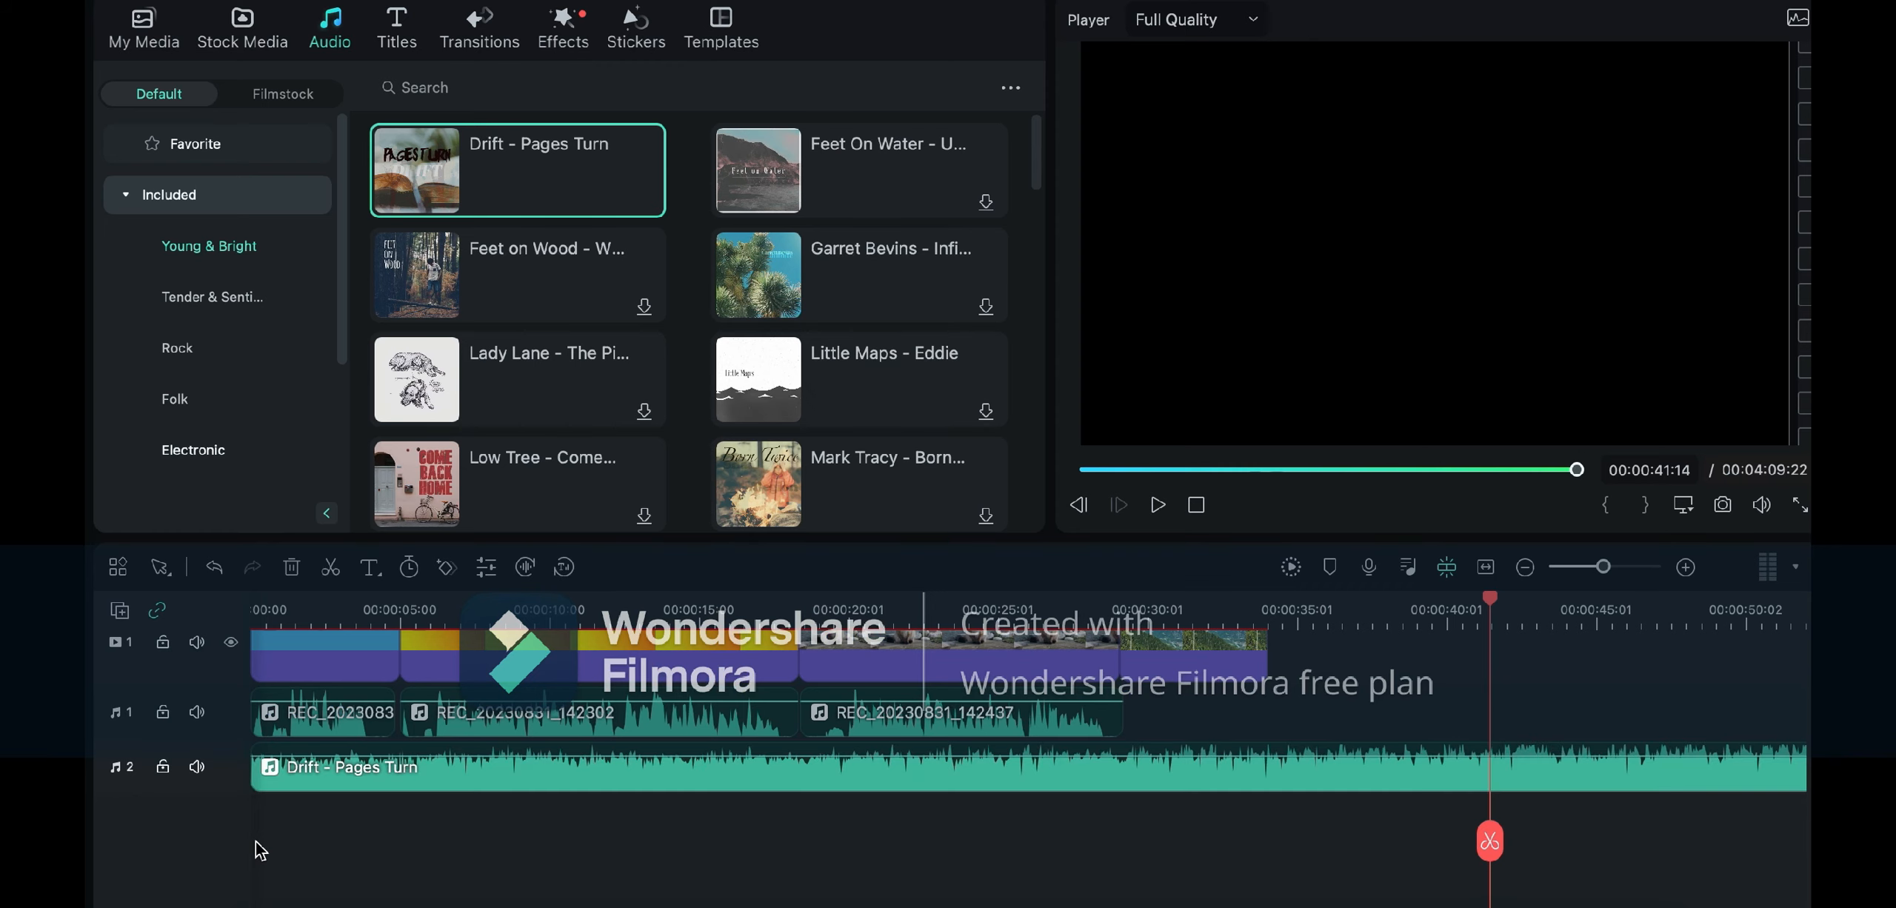
Step: Lower the volume of the Drift - Pages Turn music clip well below the level of the voice recordings
scroll(467, 838, up, 3)
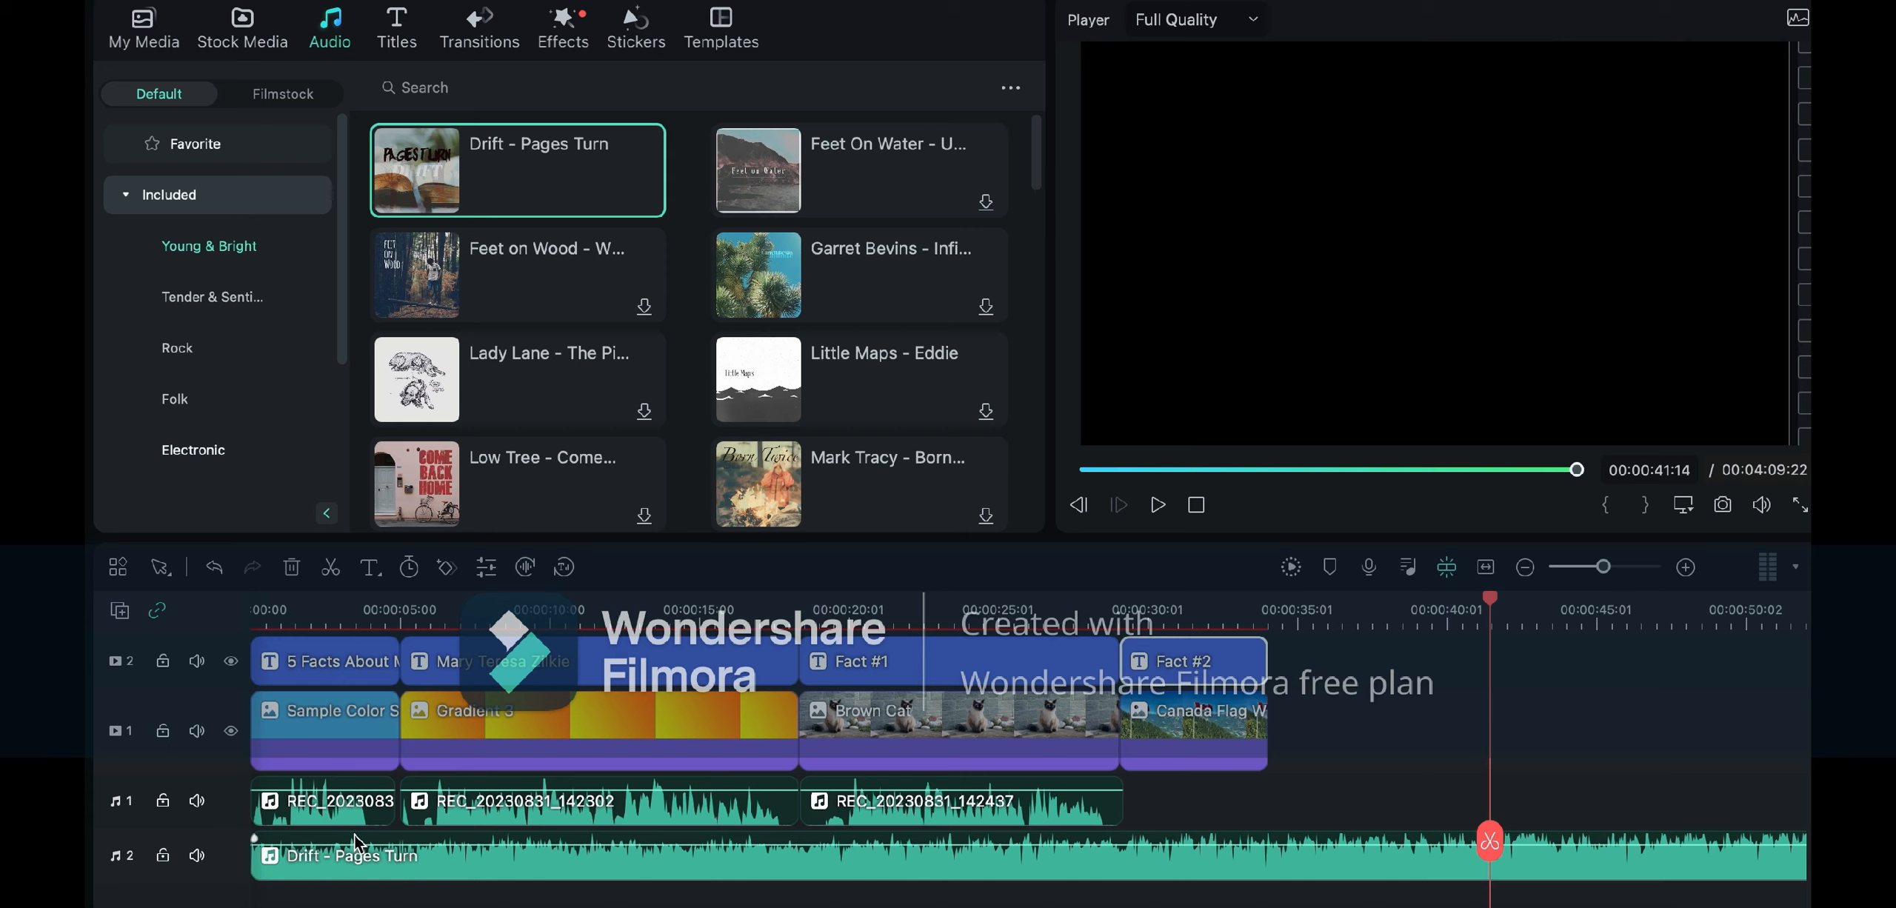
drag(354, 846, 360, 877)
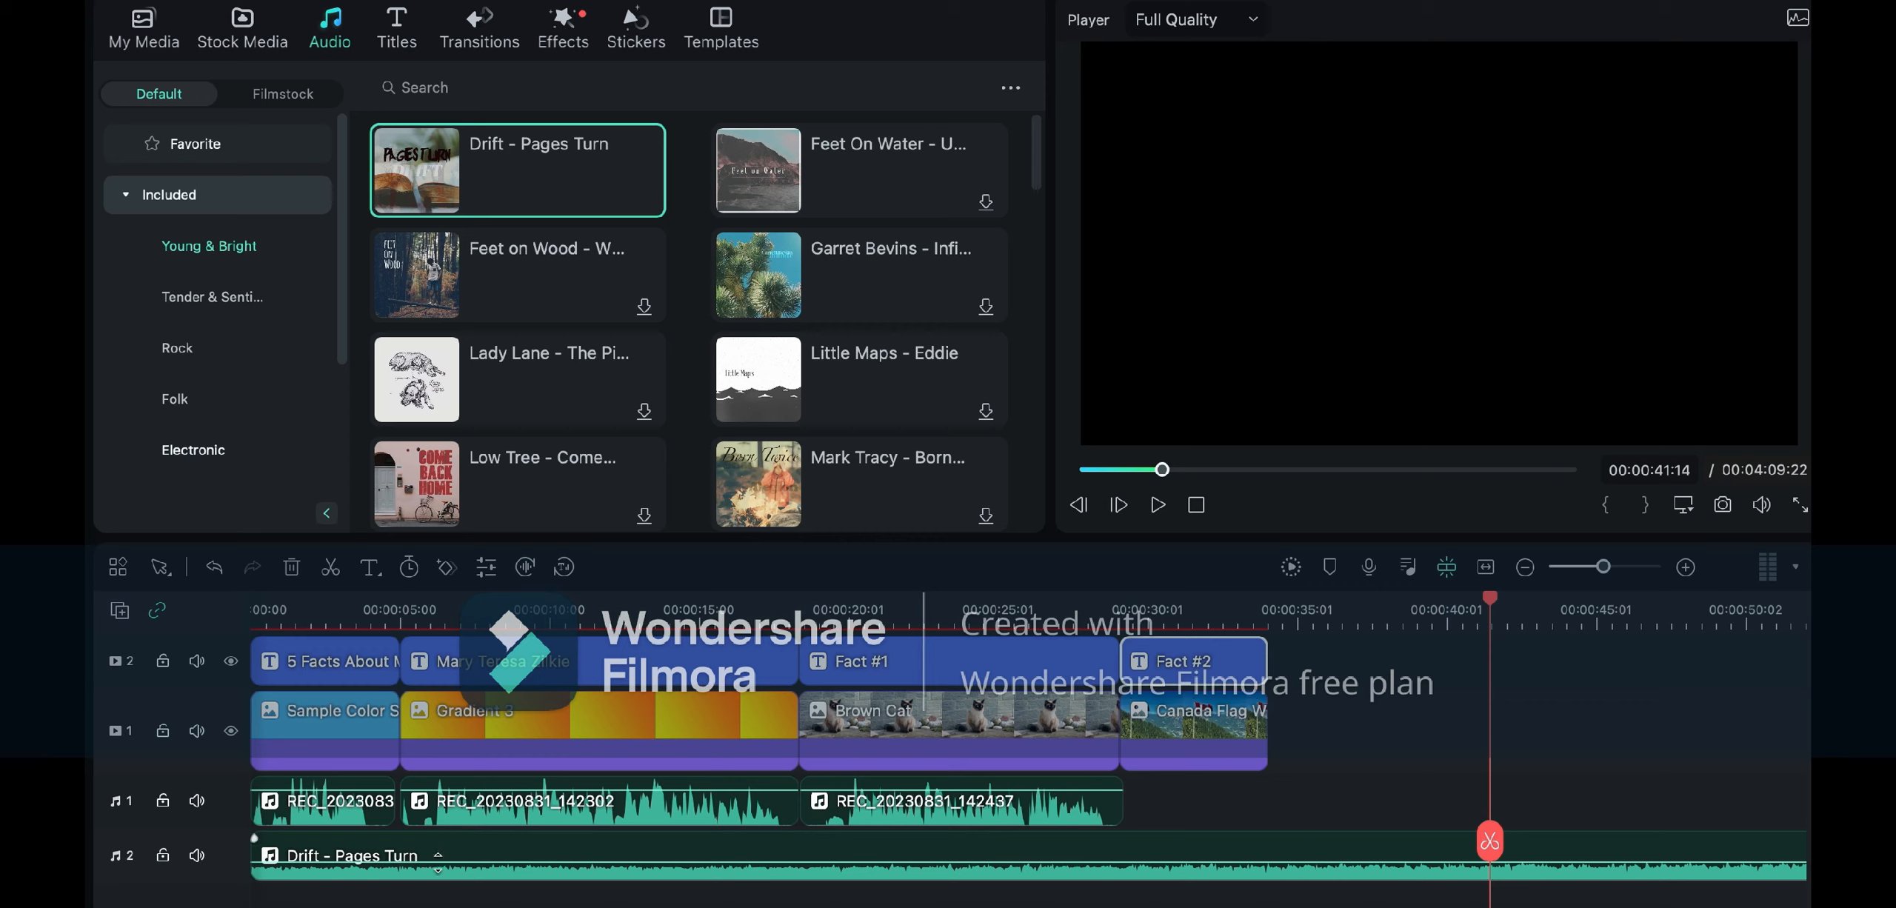
mouse_move(438, 863)
mouse_down()
mouse_move(438, 845)
mouse_move(442, 866)
mouse_up()
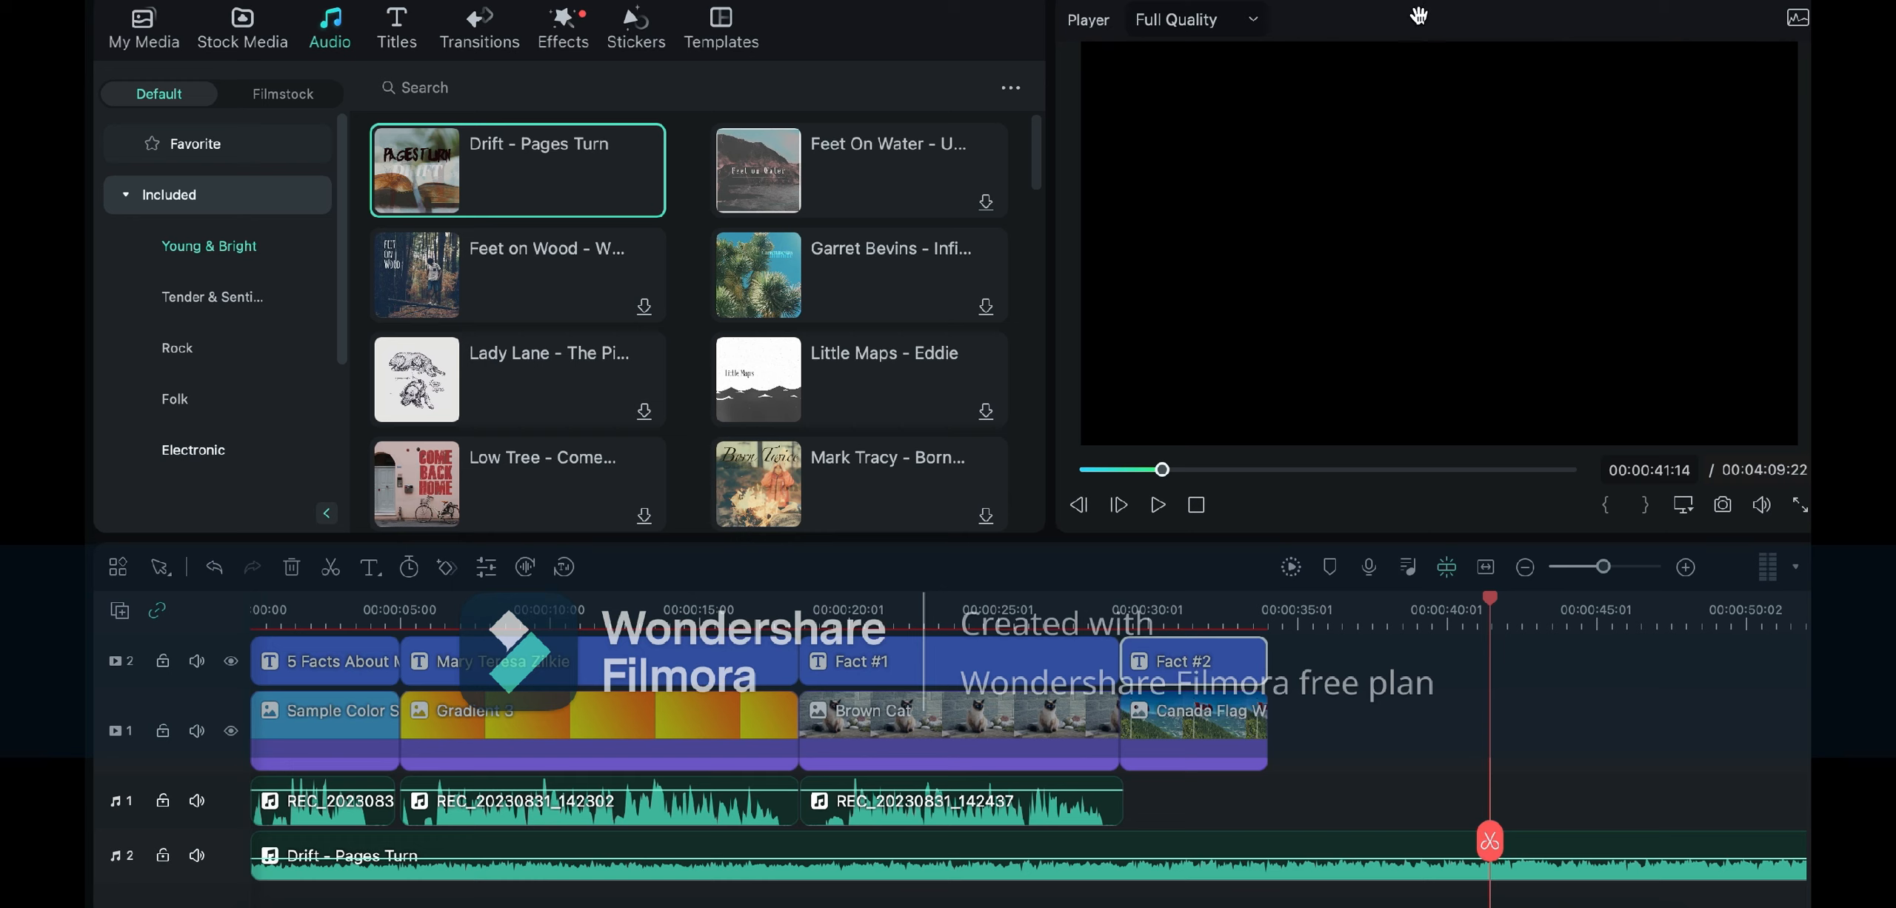
Step: Play the music briefly past the last clip, and return the playhead to the start of the timeline
click(1161, 511)
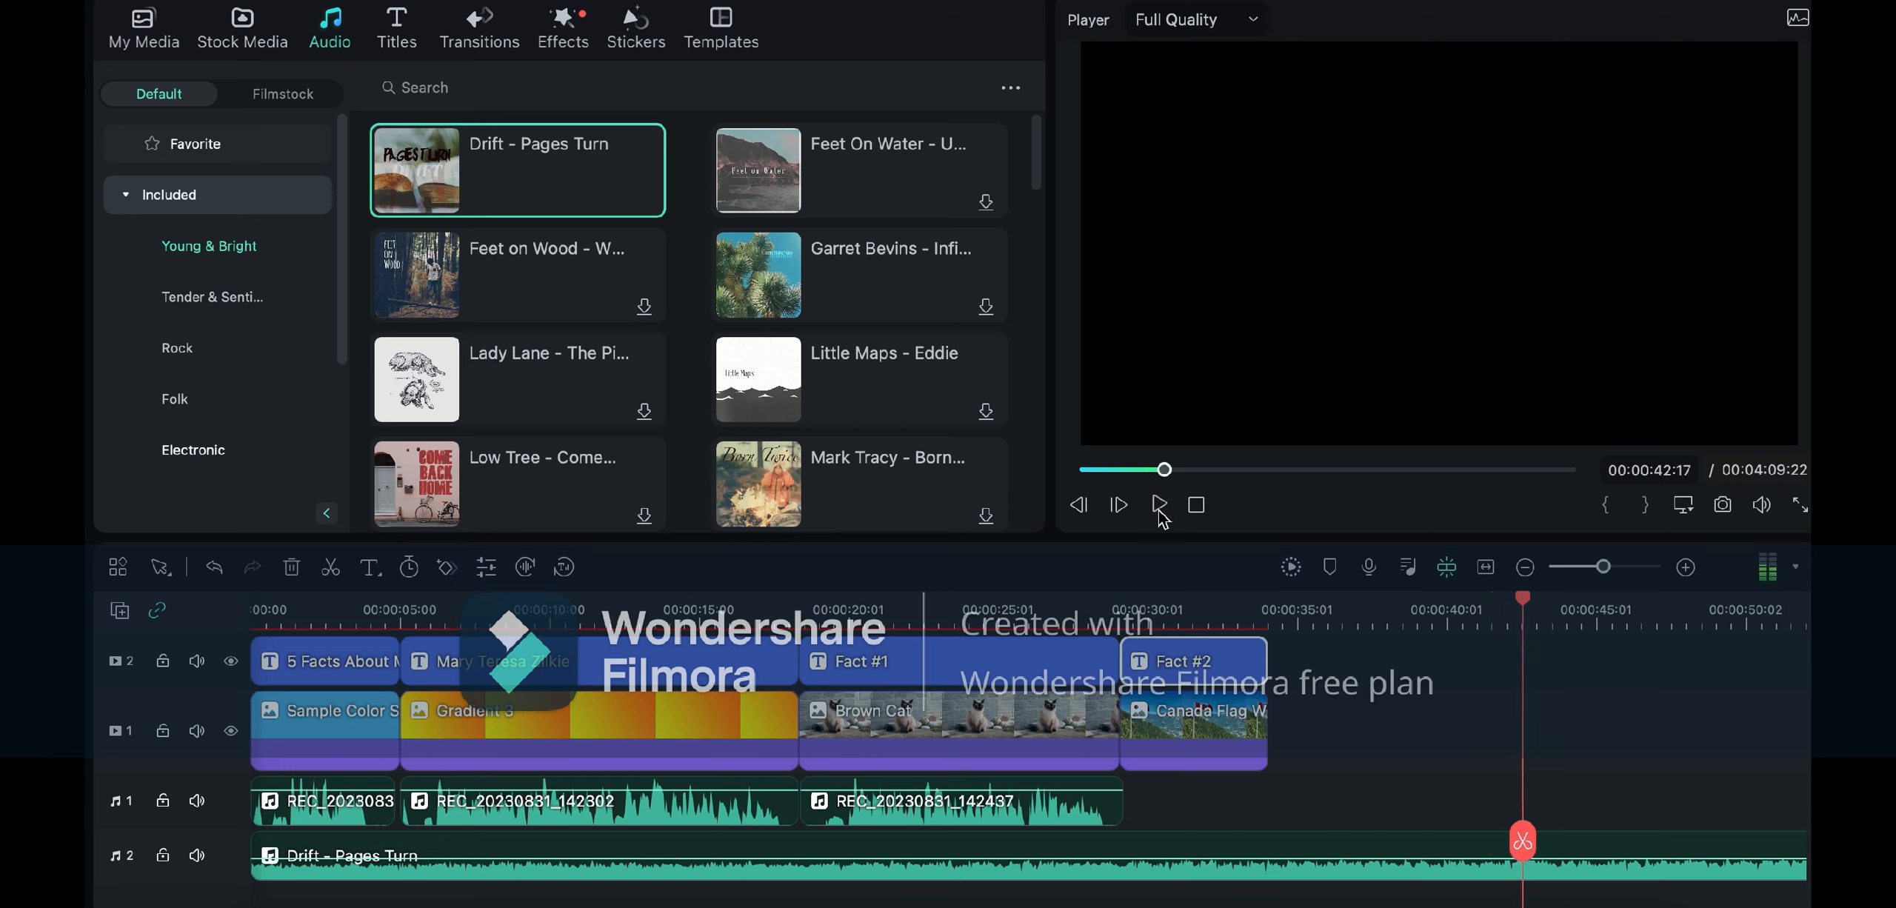
click(1524, 852)
drag(1525, 852, 255, 862)
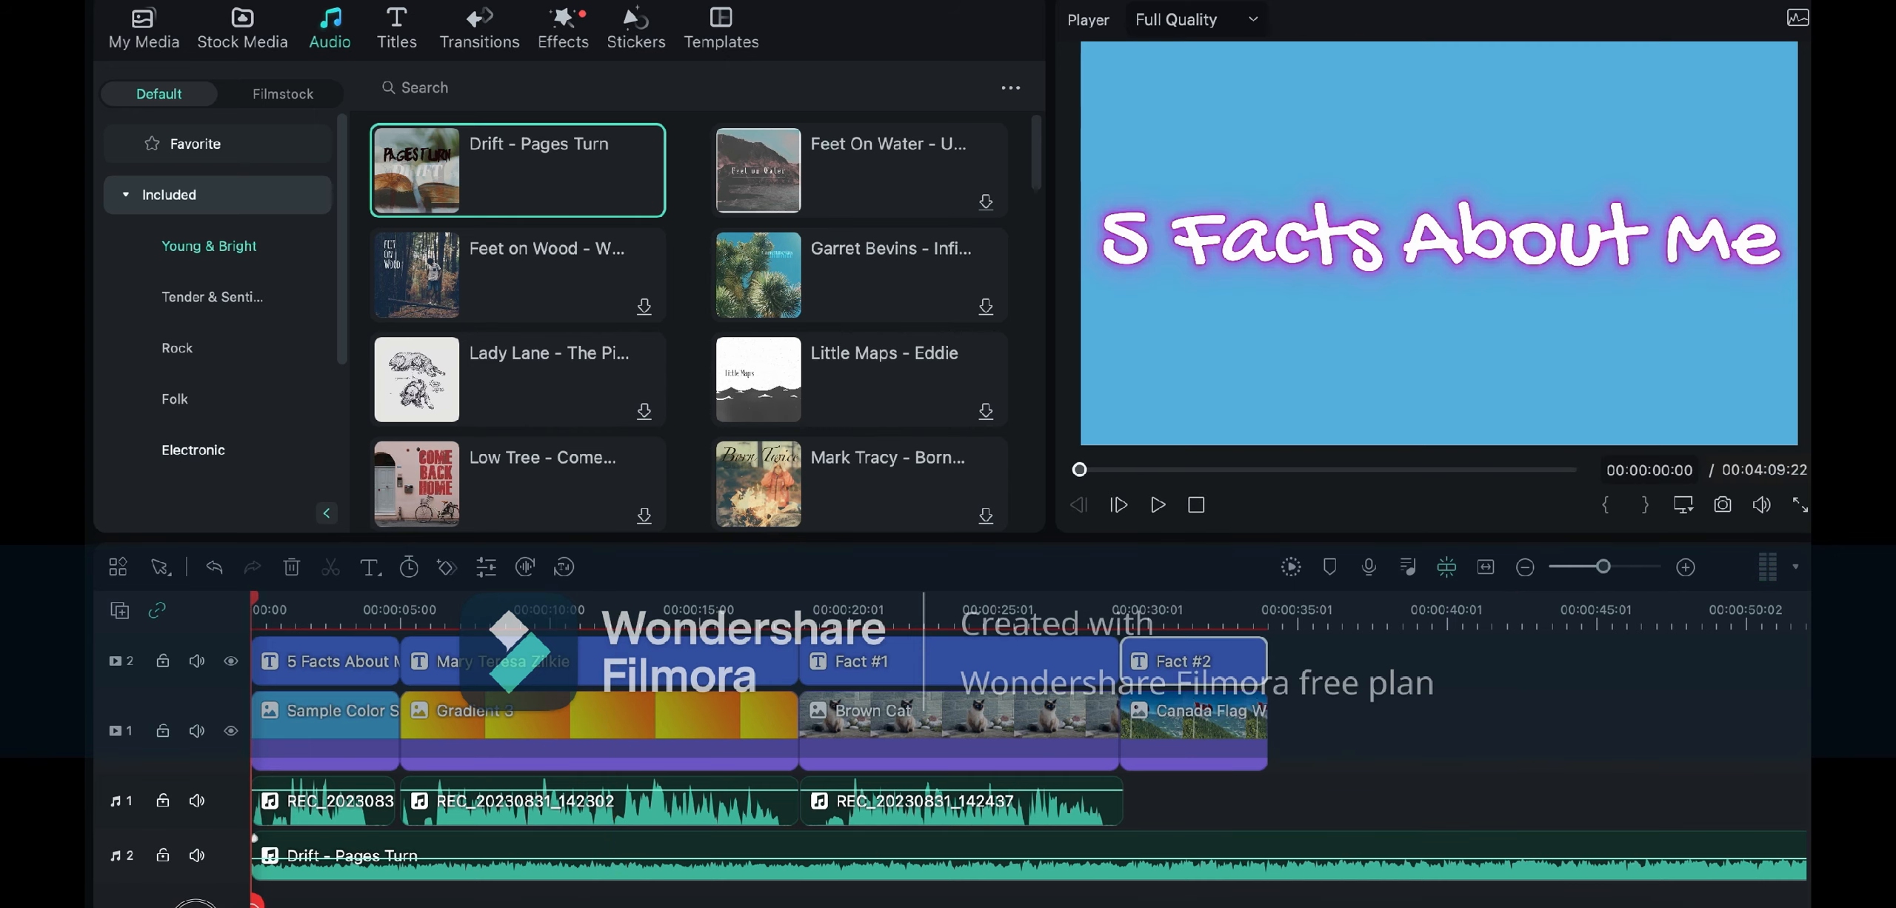
Step: Play the video from the start into the second clip to check the background music level against the voiceover
click(1160, 507)
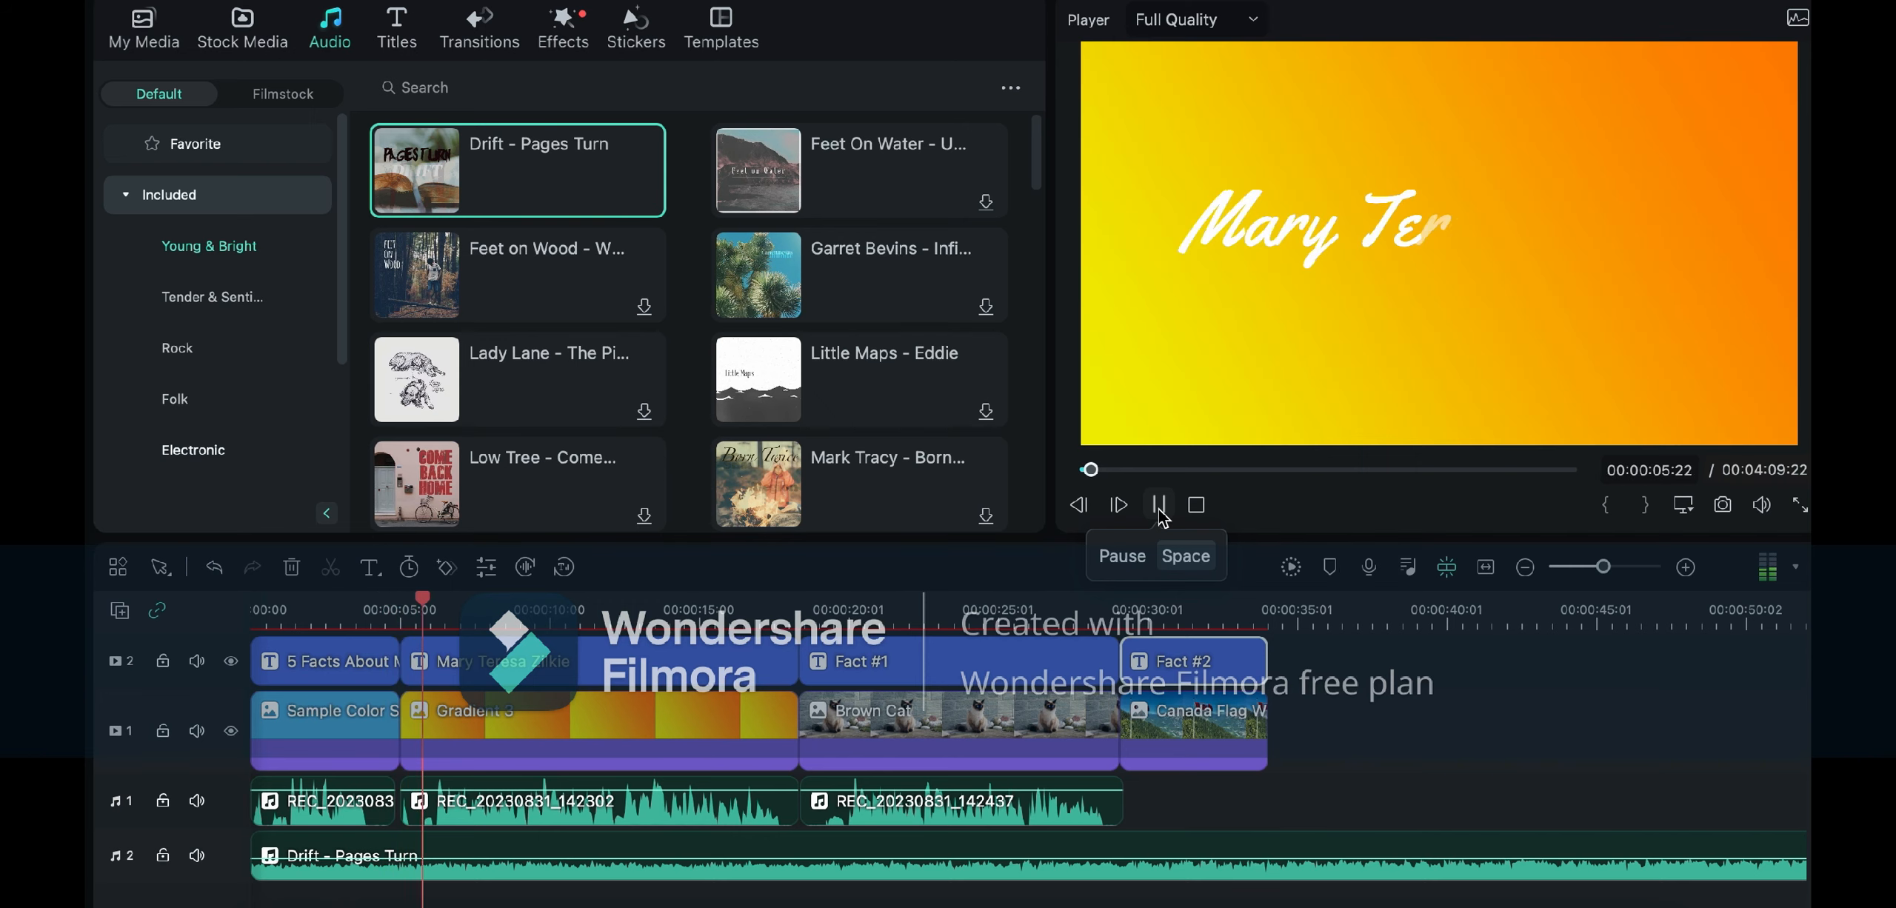
click(1159, 506)
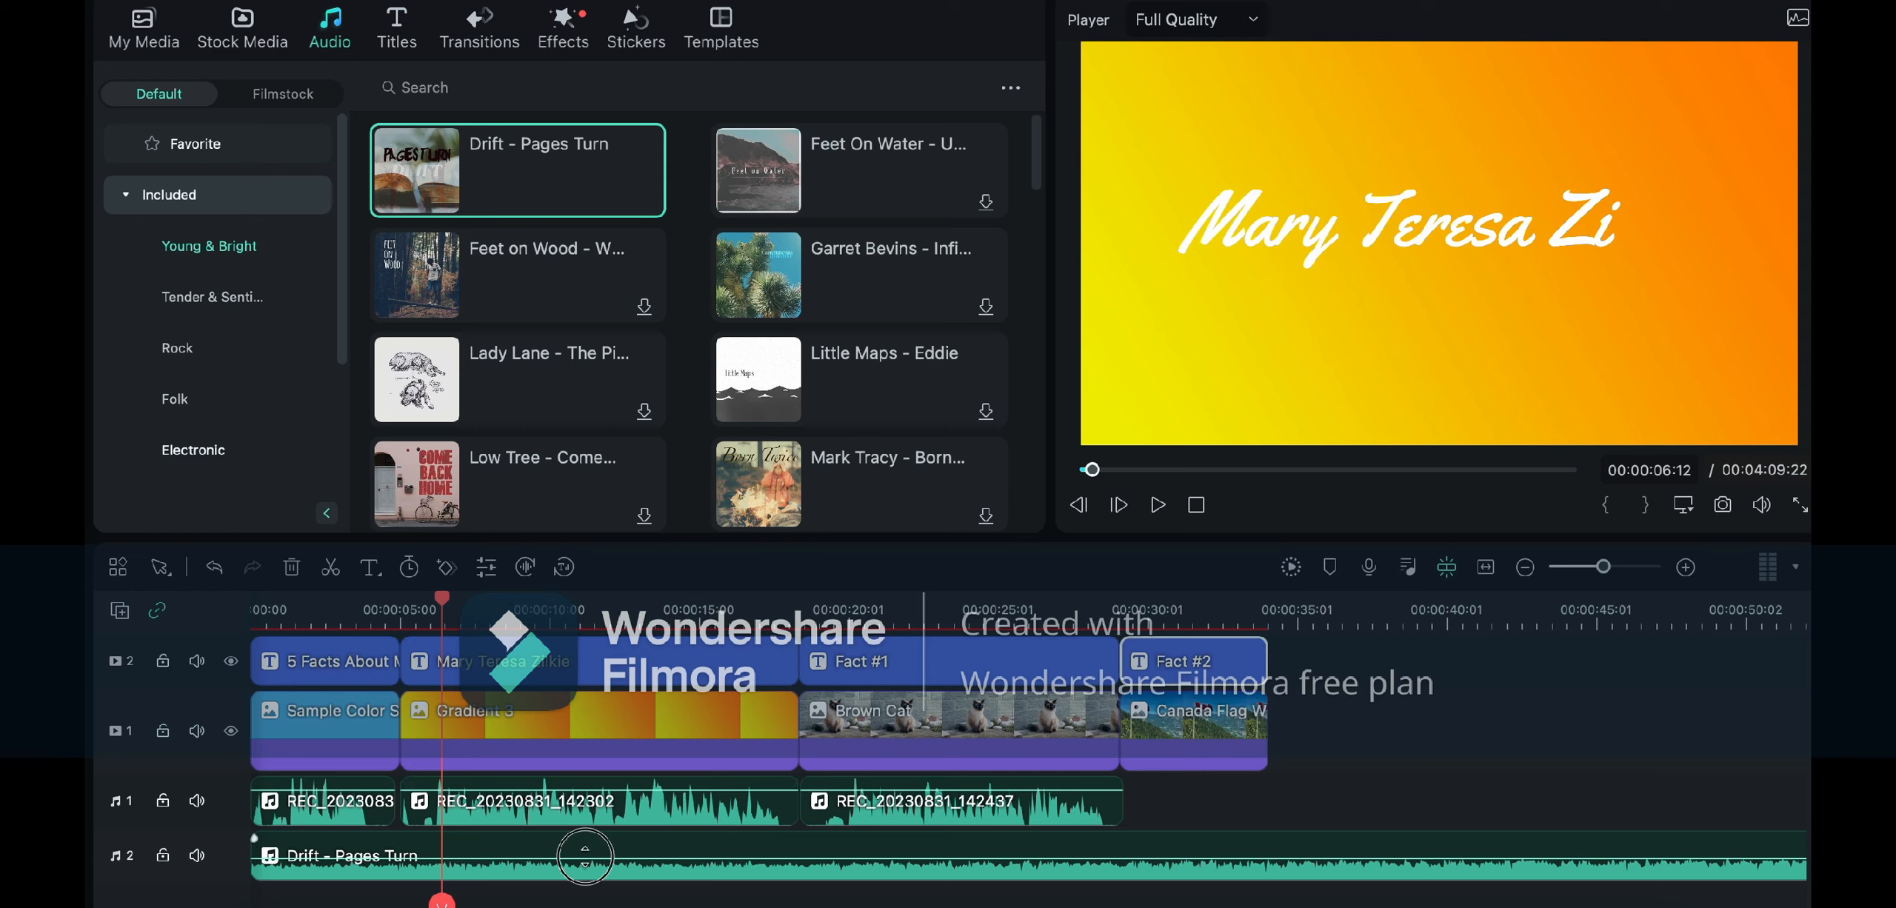
drag(586, 861, 586, 861)
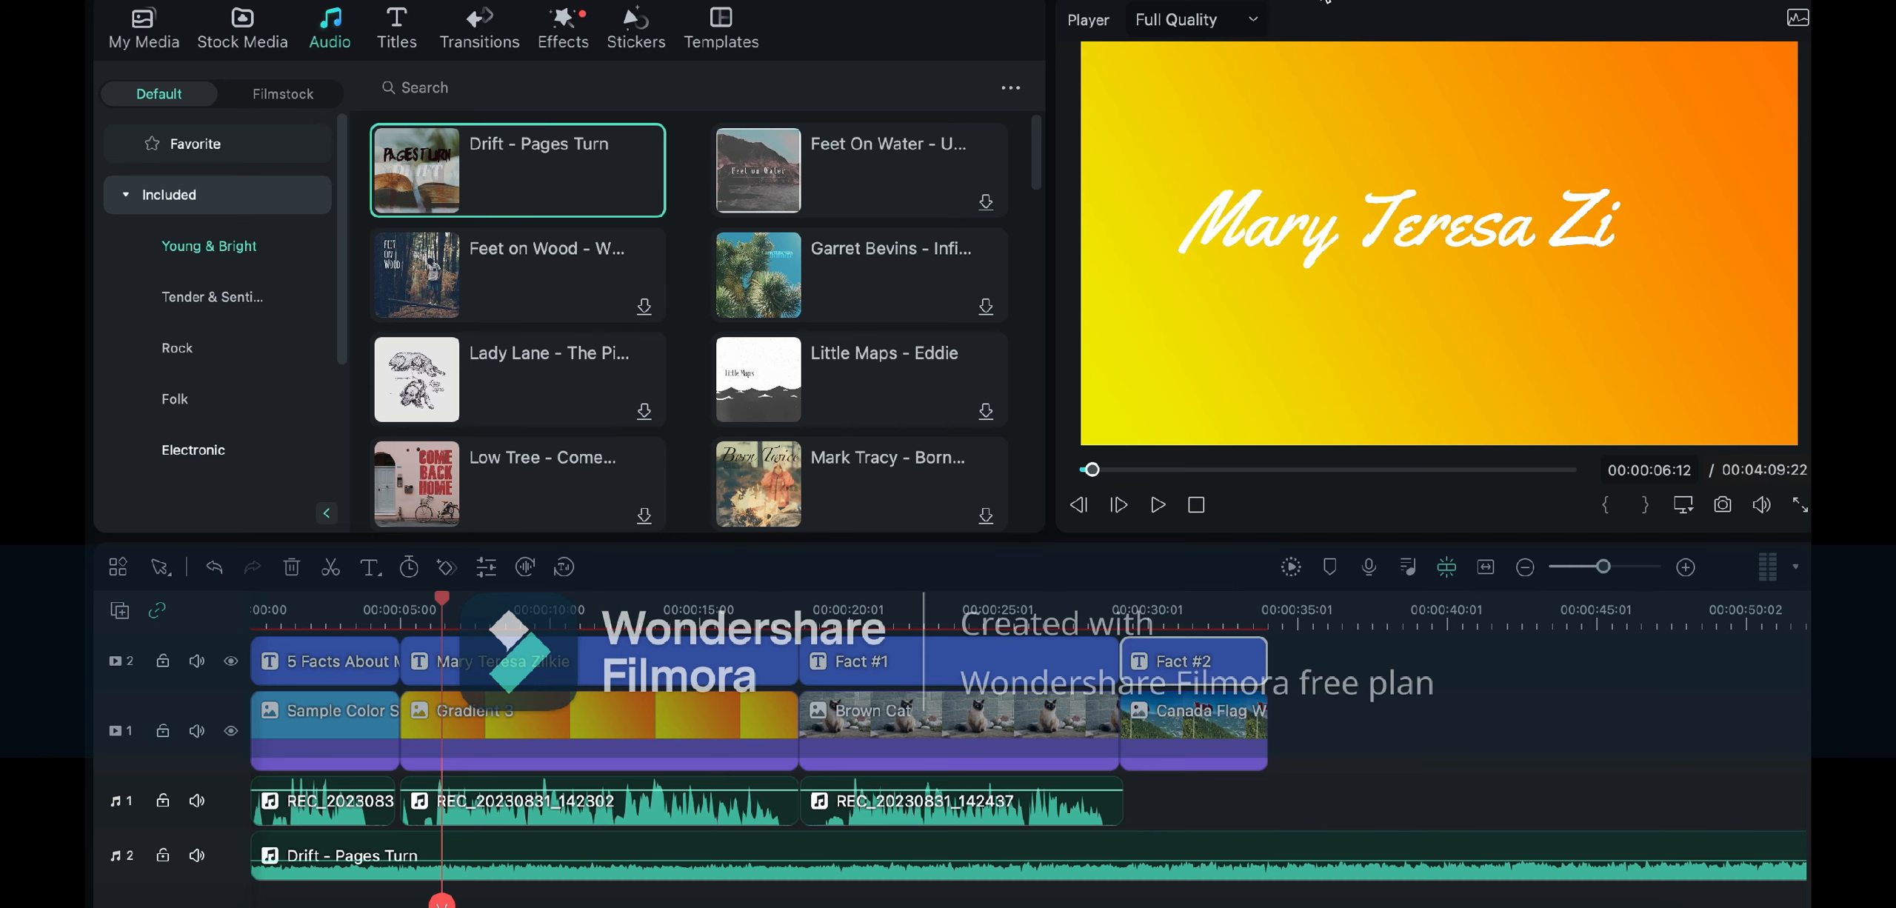
Step: Open the YouTube export settings and look through the privacy options, leaving the choice at Public
key(super+e)
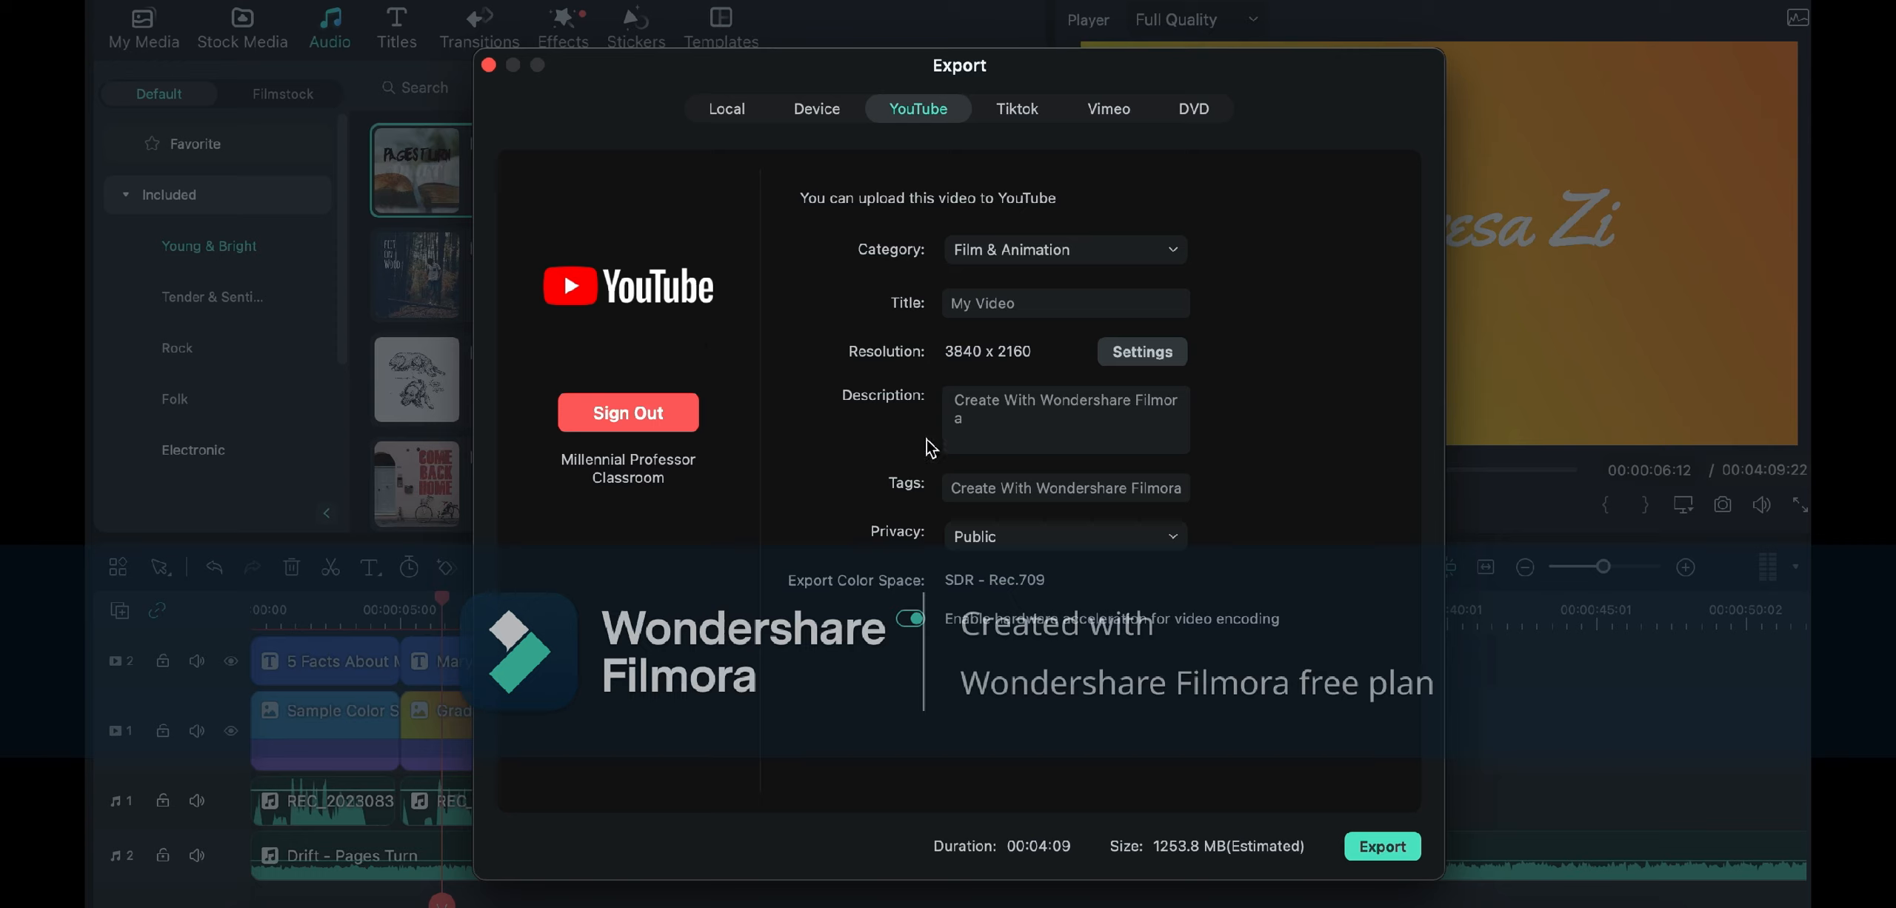
click(978, 536)
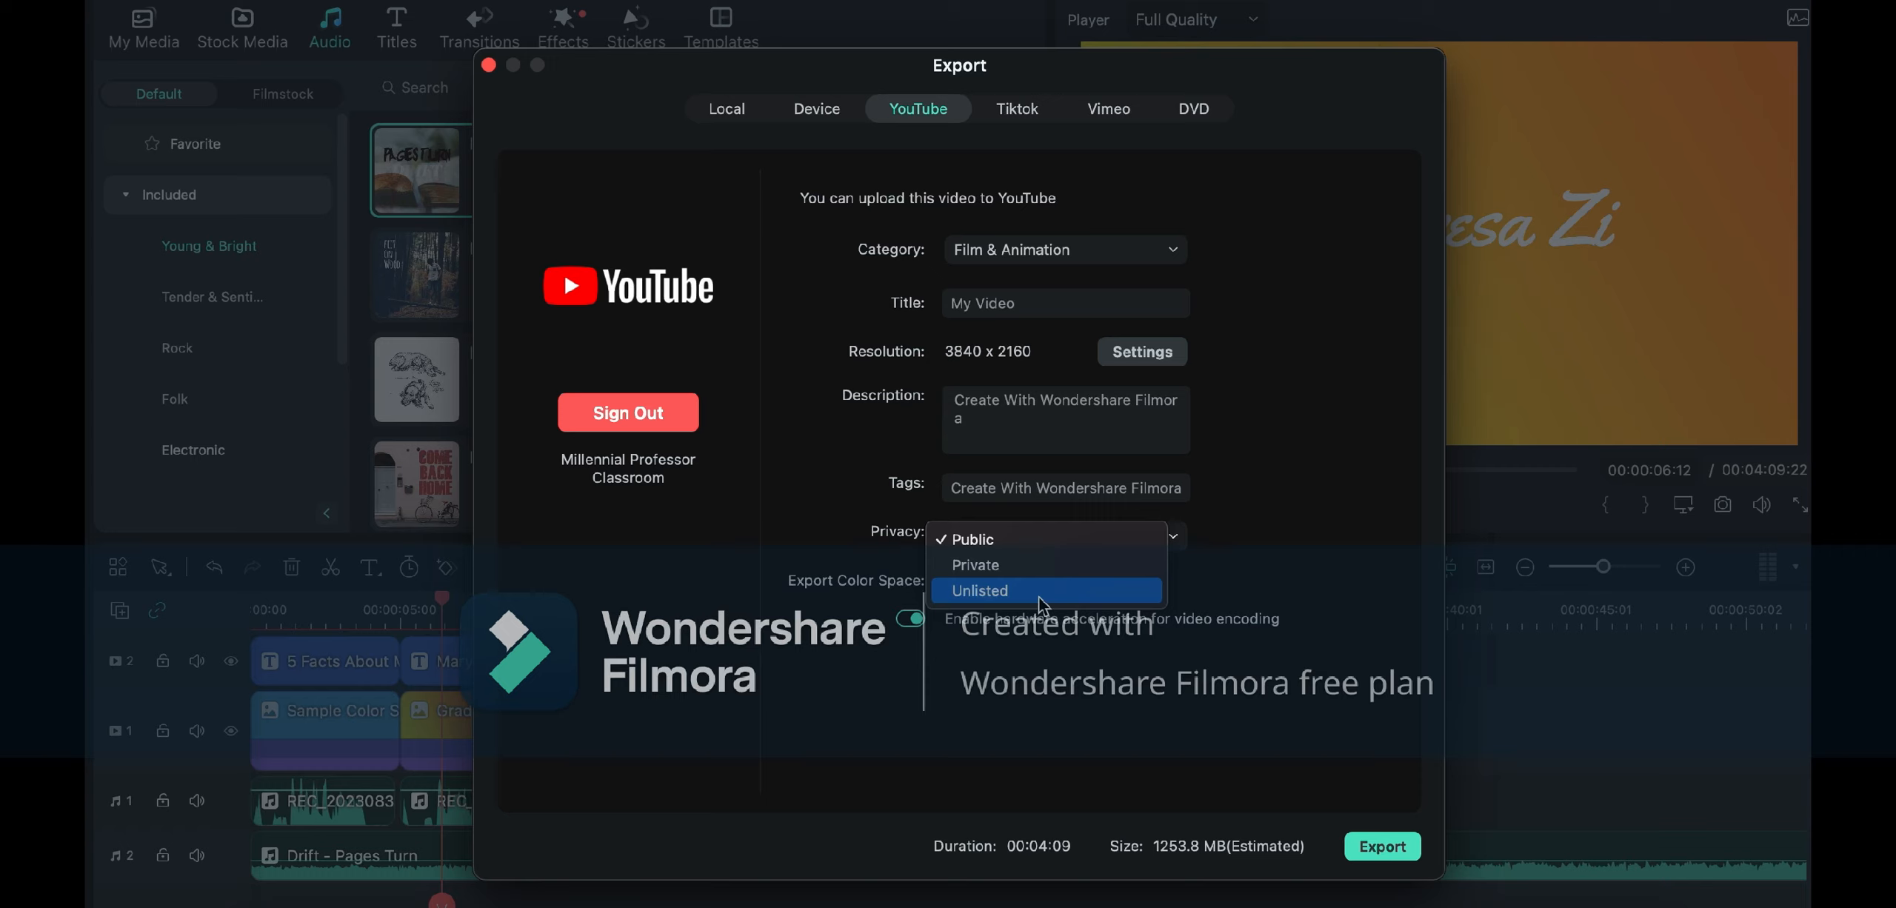
click(1286, 572)
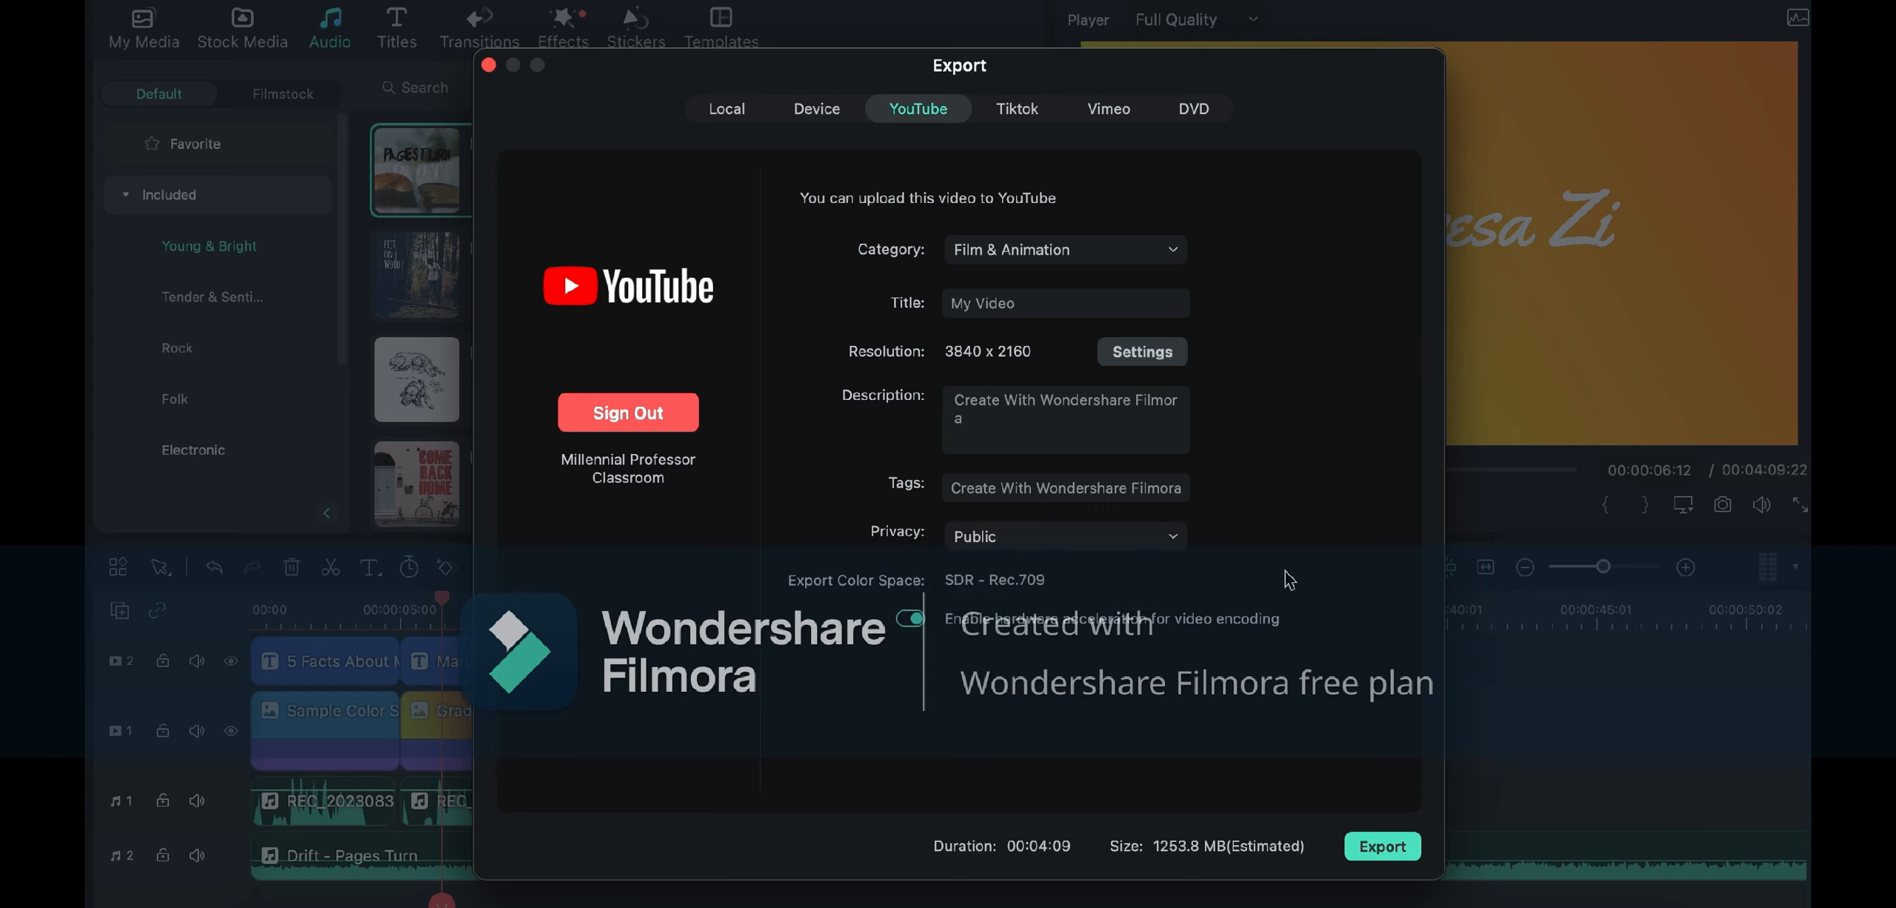